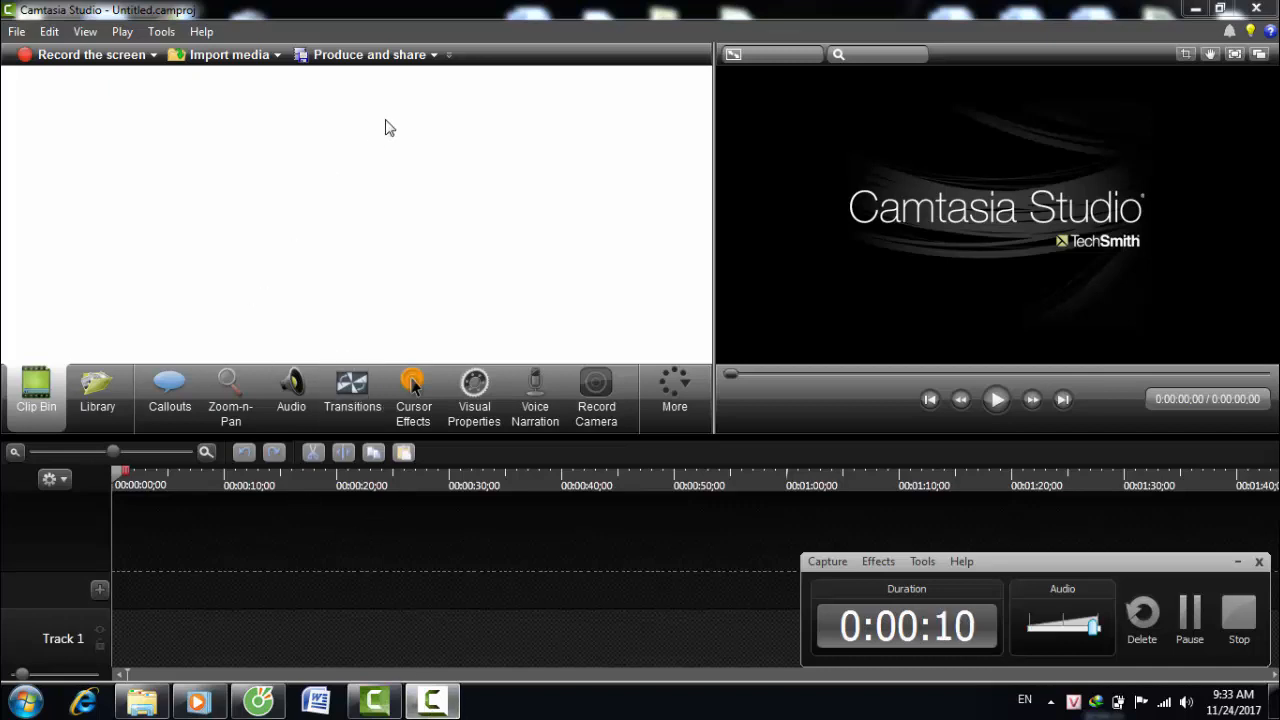
pyautogui.click(240, 54)
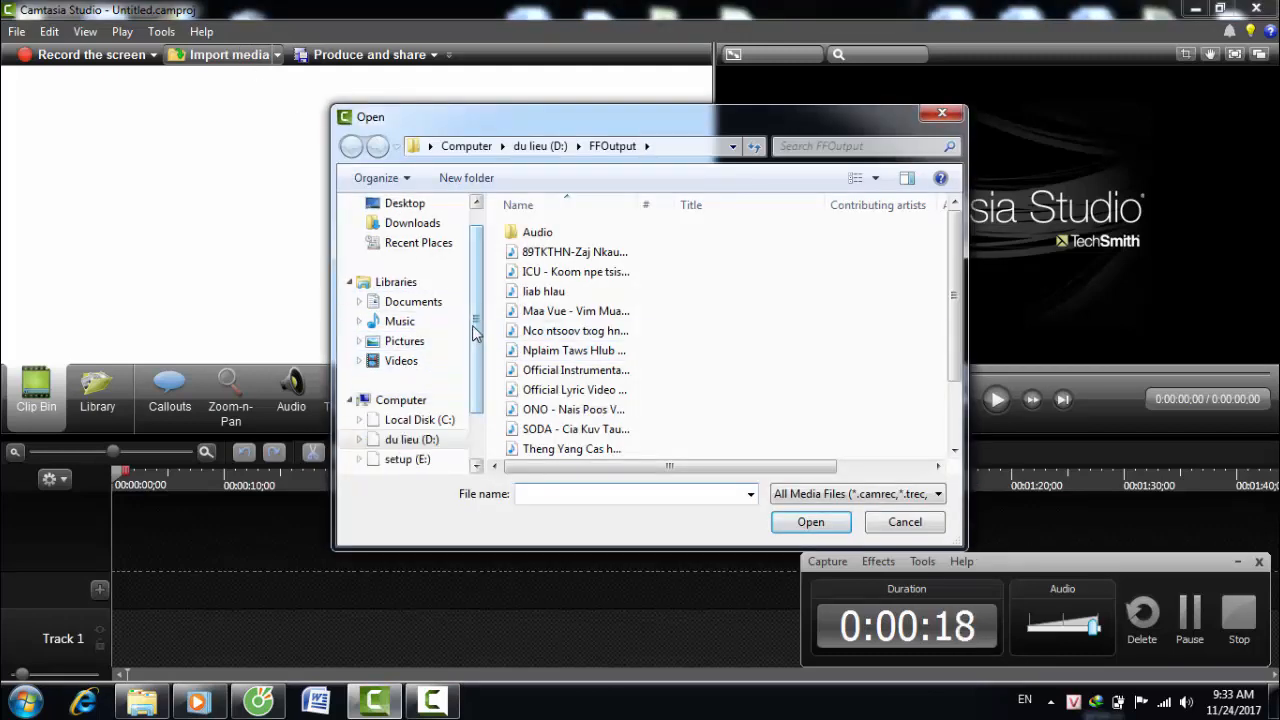
pyautogui.moveTo(476, 303); pyautogui.dragTo(476, 353)
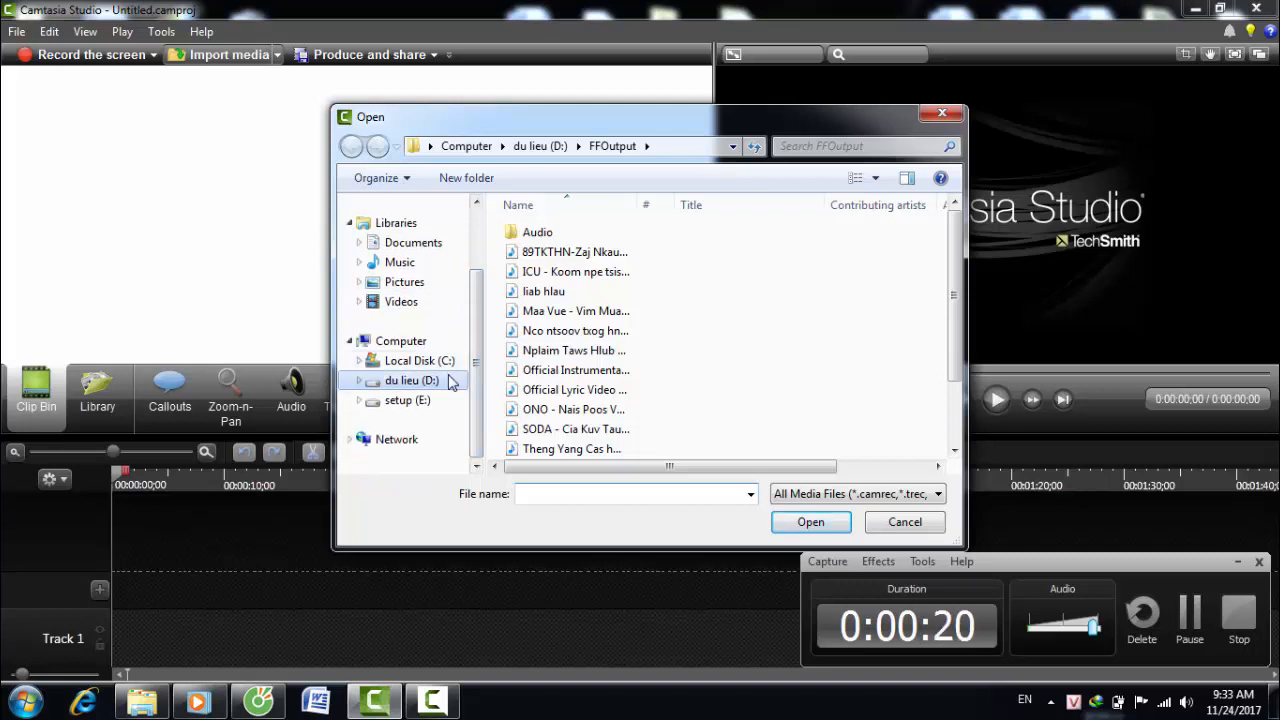
pyautogui.click(448, 380)
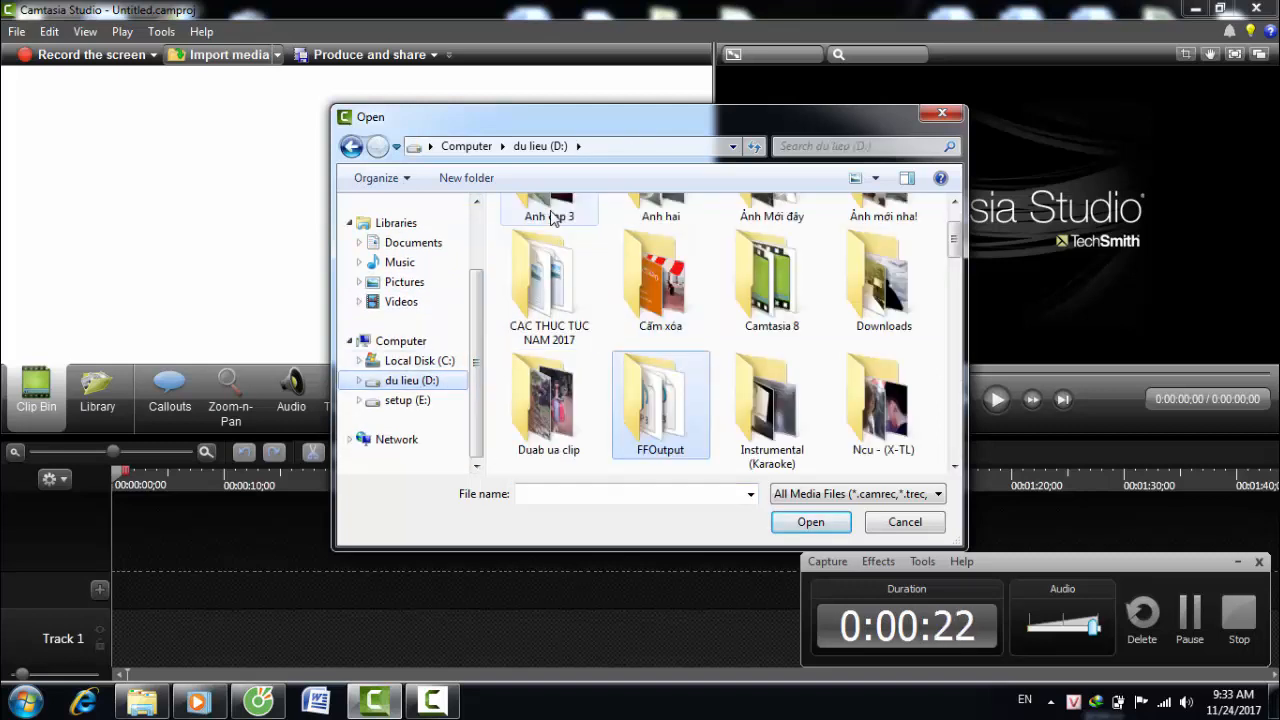
pyautogui.scroll(1, 555, 270)
pyautogui.doubleClick(540, 250)
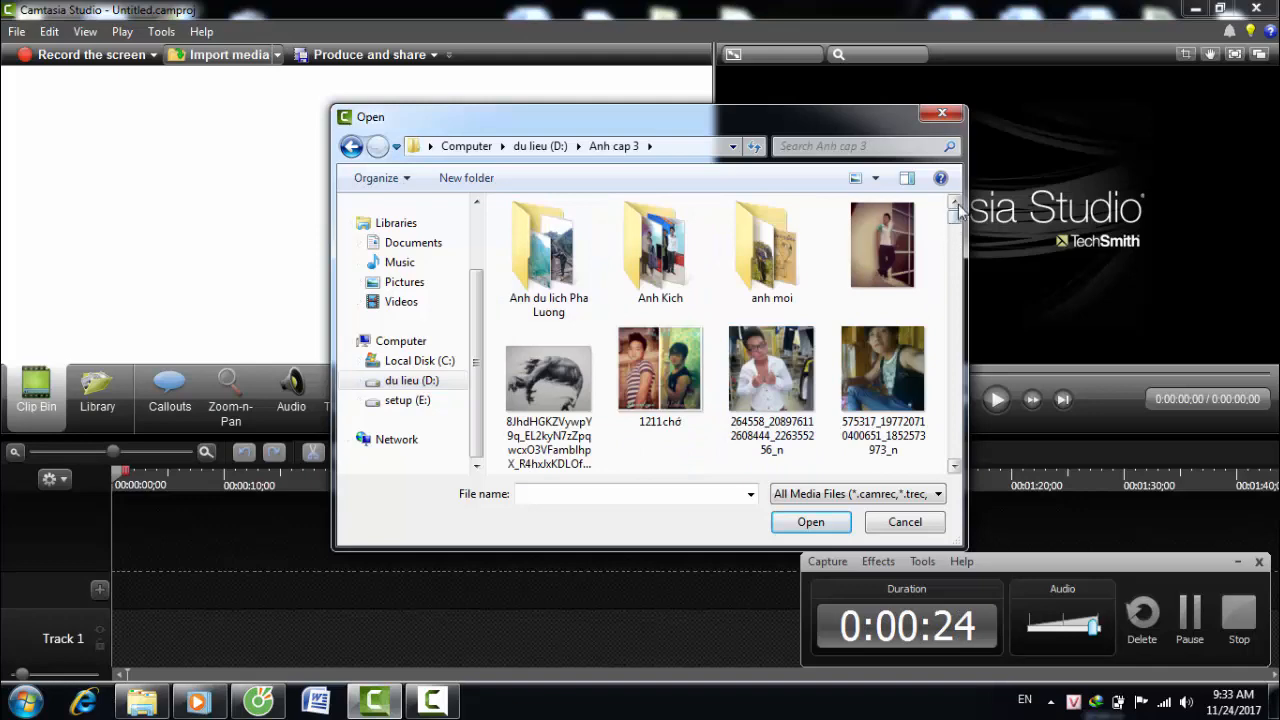
pyautogui.moveTo(958, 210); pyautogui.dragTo(955, 422)
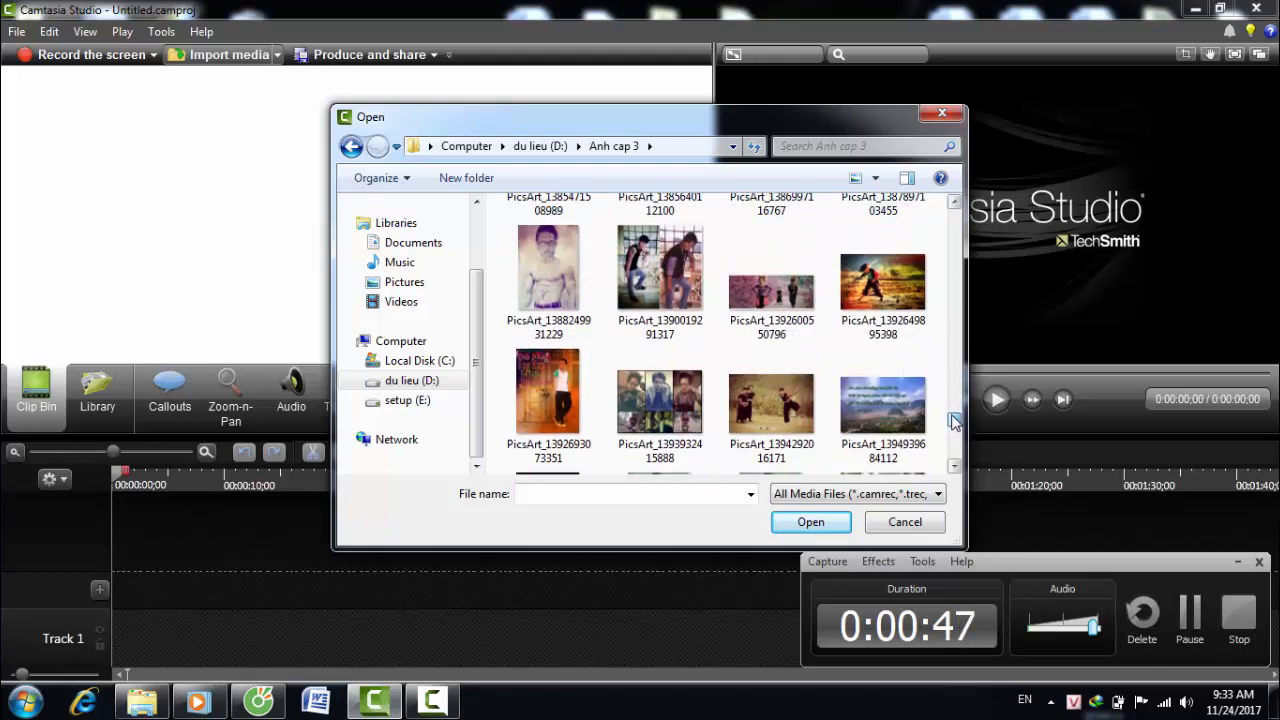
pyautogui.click(895, 285)
pyautogui.click(812, 522)
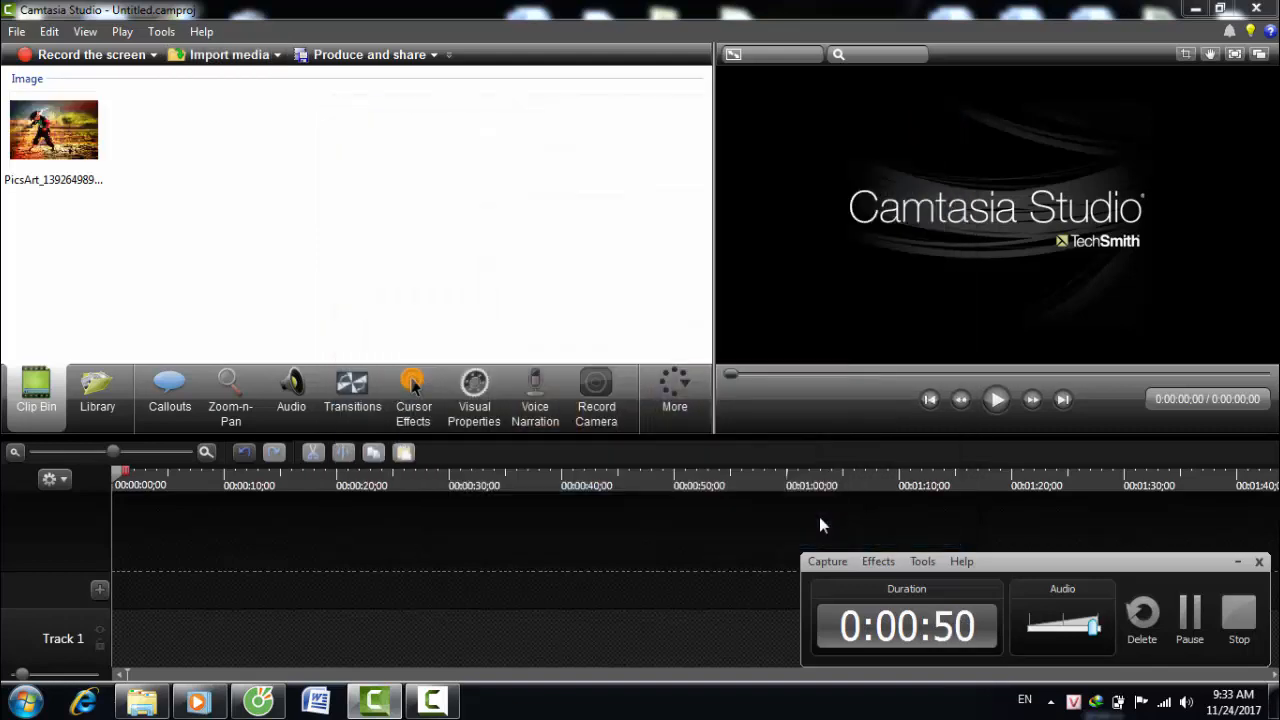
# Step: Place the imported picture at the start of Track 1, about 41 seconds long, and enlarge it to fill the 1280x720 canvas
pyautogui.moveTo(88, 172); pyautogui.dragTo(568, 686)
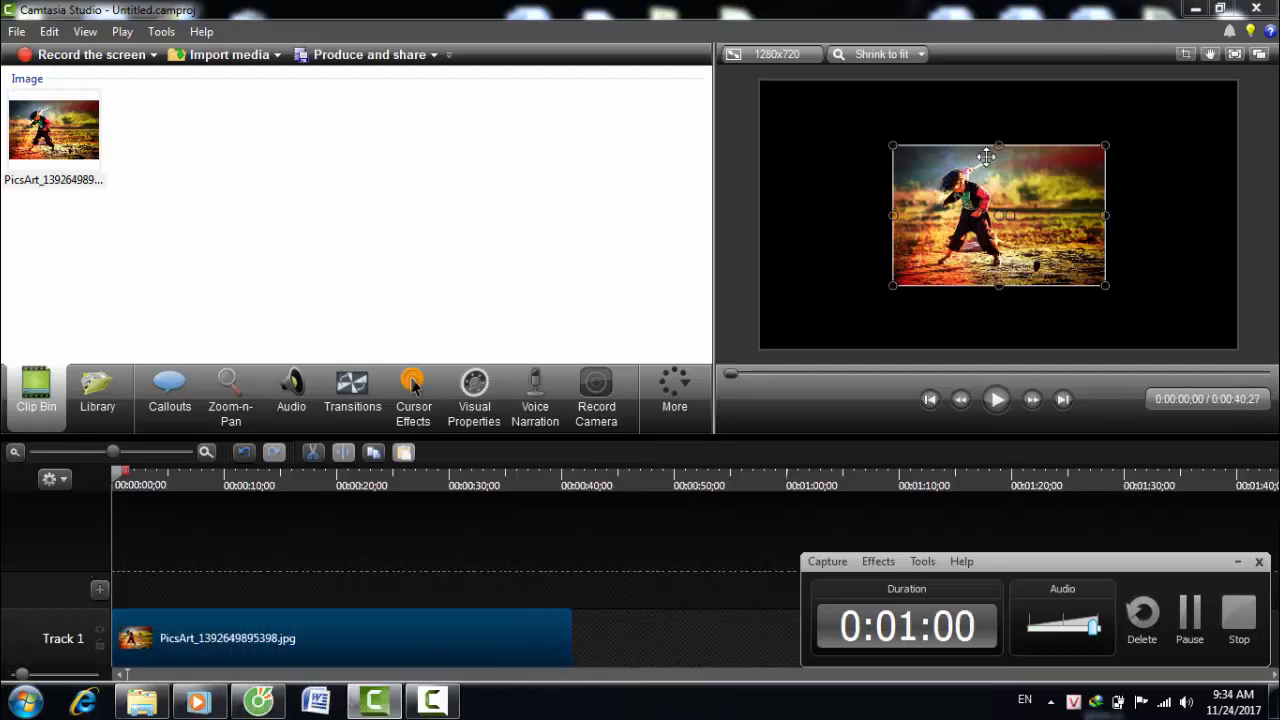
pyautogui.moveTo(893, 145); pyautogui.dragTo(787, 76)
pyautogui.moveTo(789, 128); pyautogui.dragTo(797, 134)
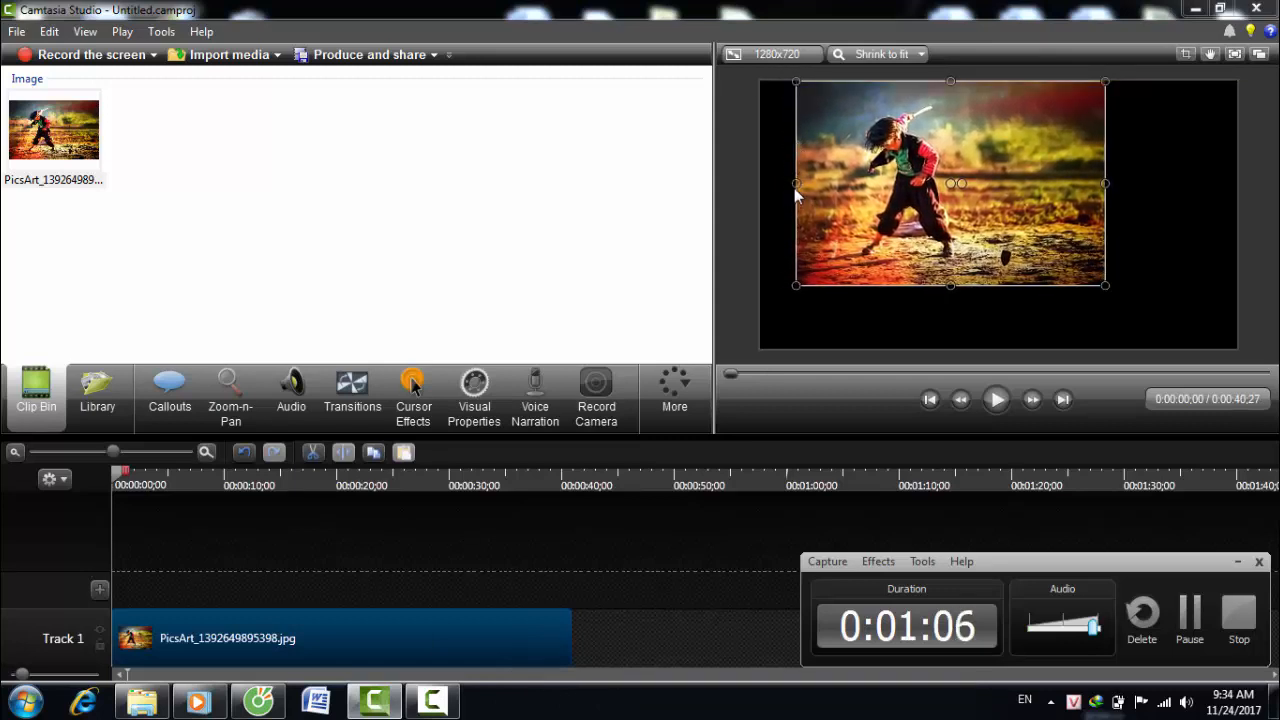
pyautogui.moveTo(1103, 282); pyautogui.dragTo(1200, 285)
pyautogui.moveTo(1201, 215); pyautogui.dragTo(1238, 216)
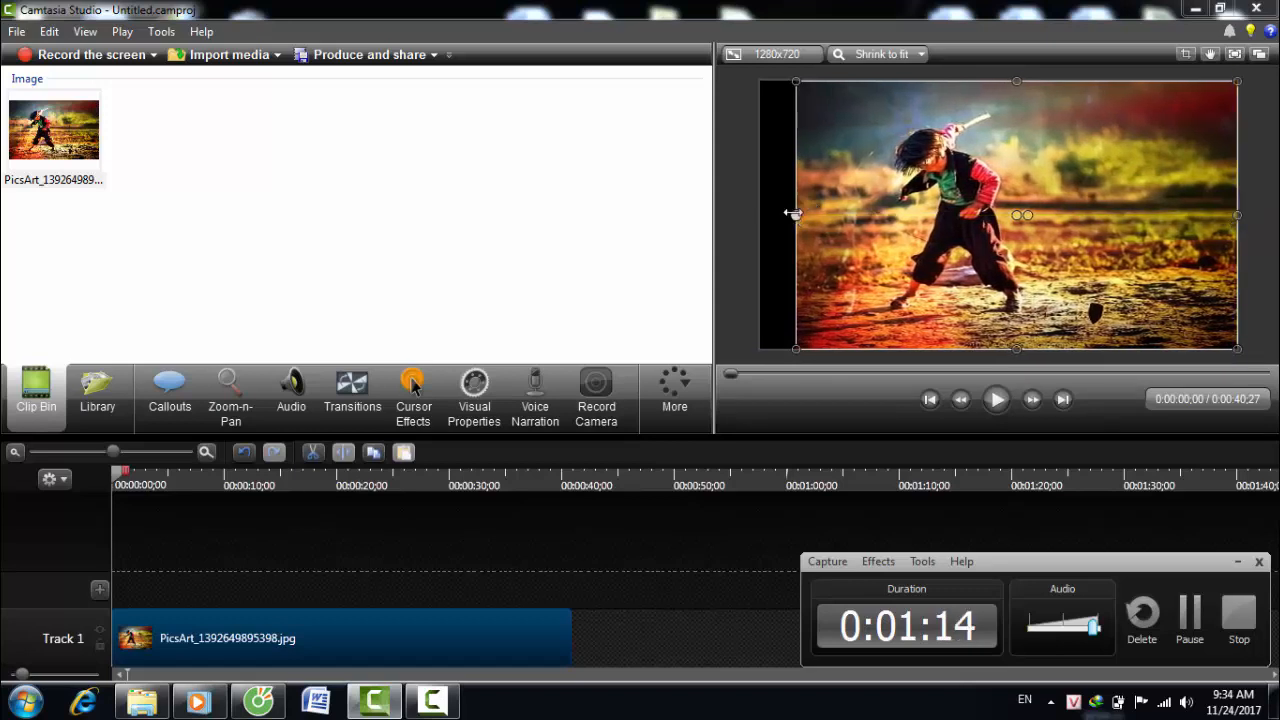
pyautogui.moveTo(796, 215); pyautogui.dragTo(758, 210)
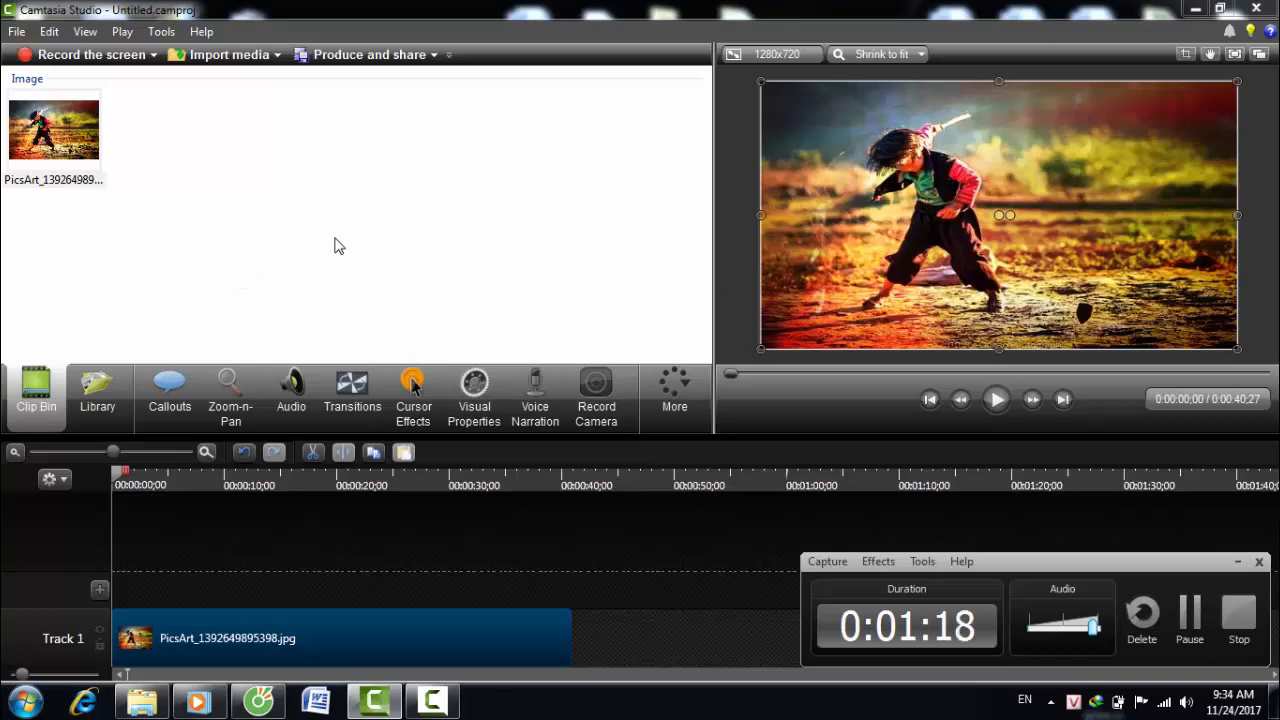
# Step: Start another media import from the Downloads folder, selecting the videos Video Background HD-Bubble Animation and Video Background HD đẹp 35
pyautogui.click(229, 55)
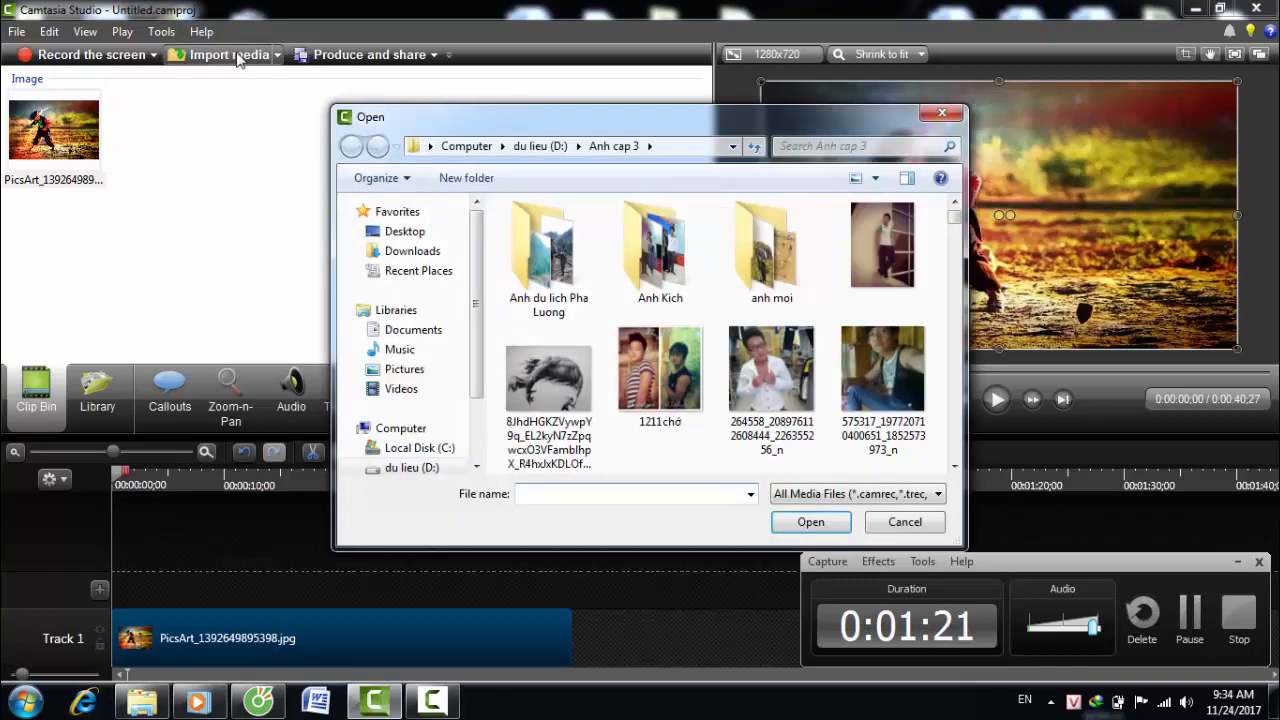
pyautogui.click(455, 251)
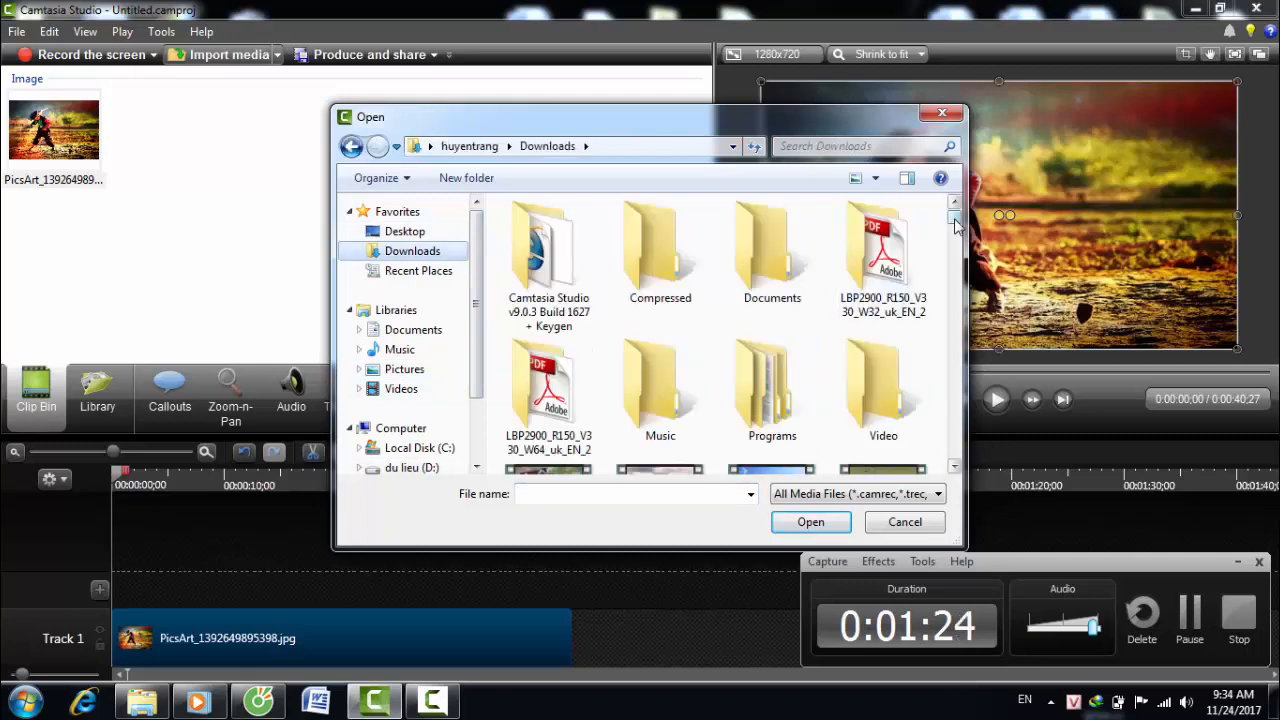
pyautogui.moveTo(955, 225); pyautogui.dragTo(957, 455)
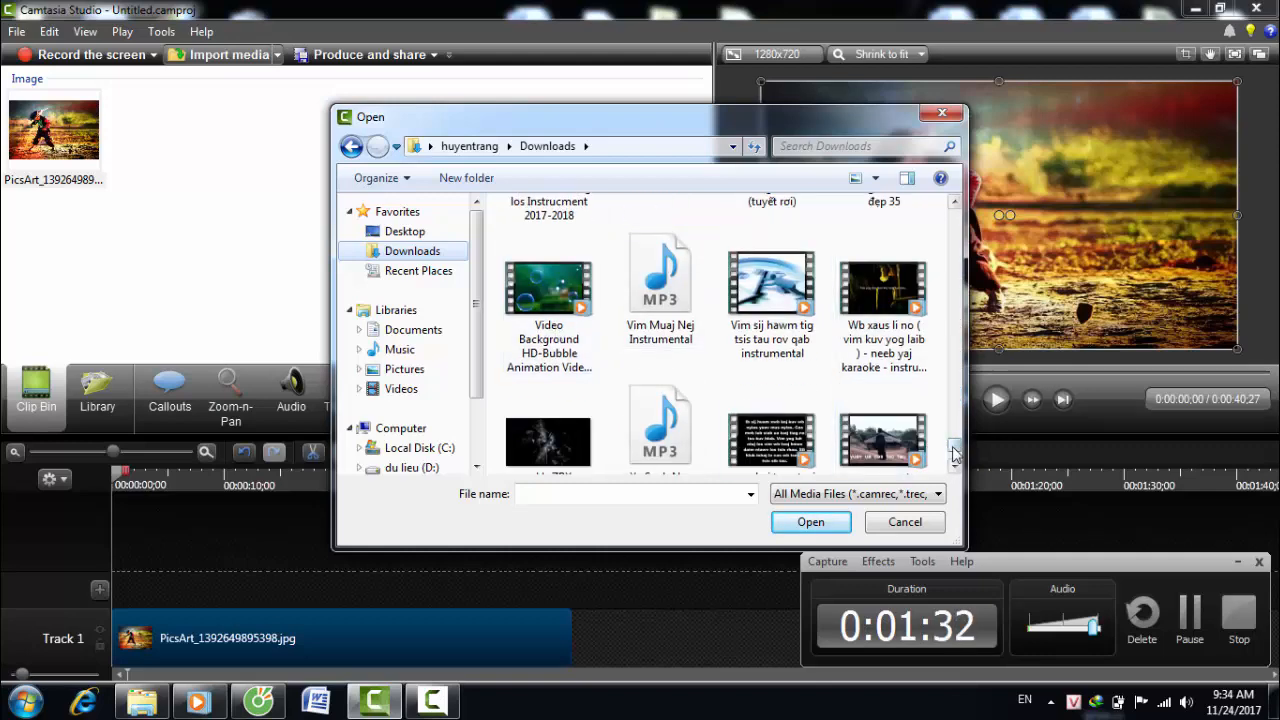
pyautogui.scroll(-2, 953, 450)
pyautogui.scroll(2, 953, 450)
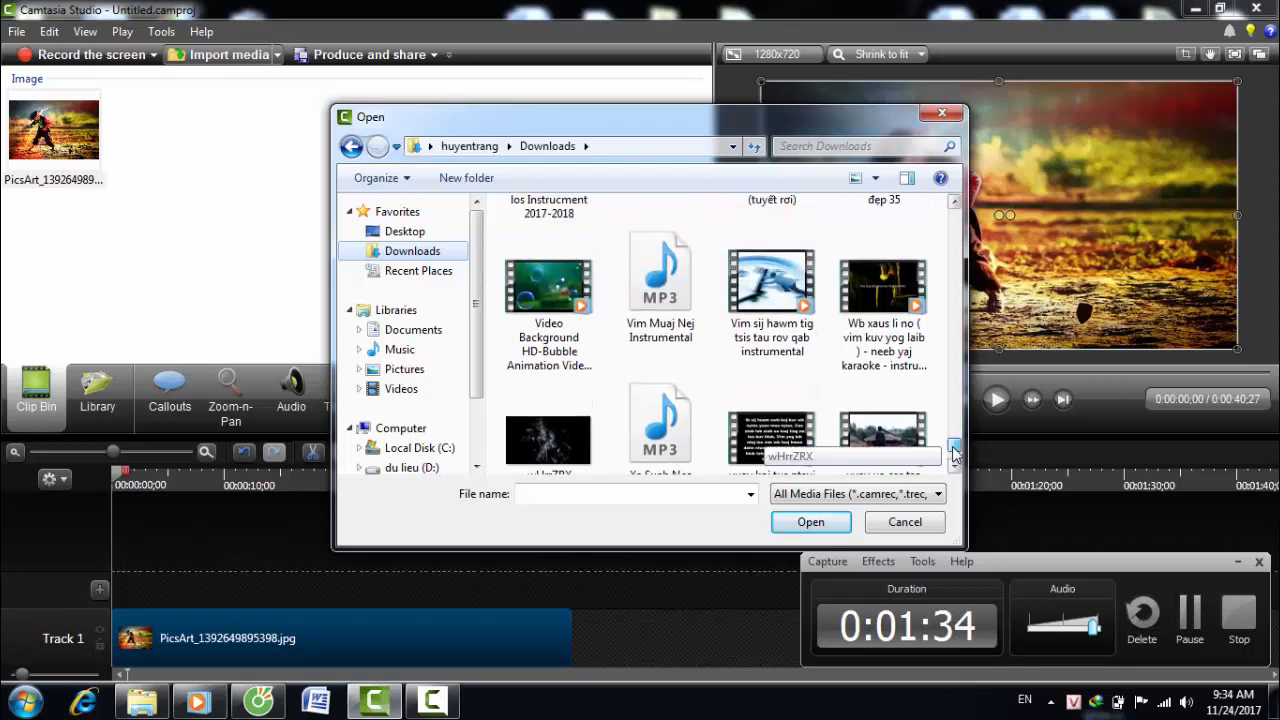
pyautogui.click(572, 295)
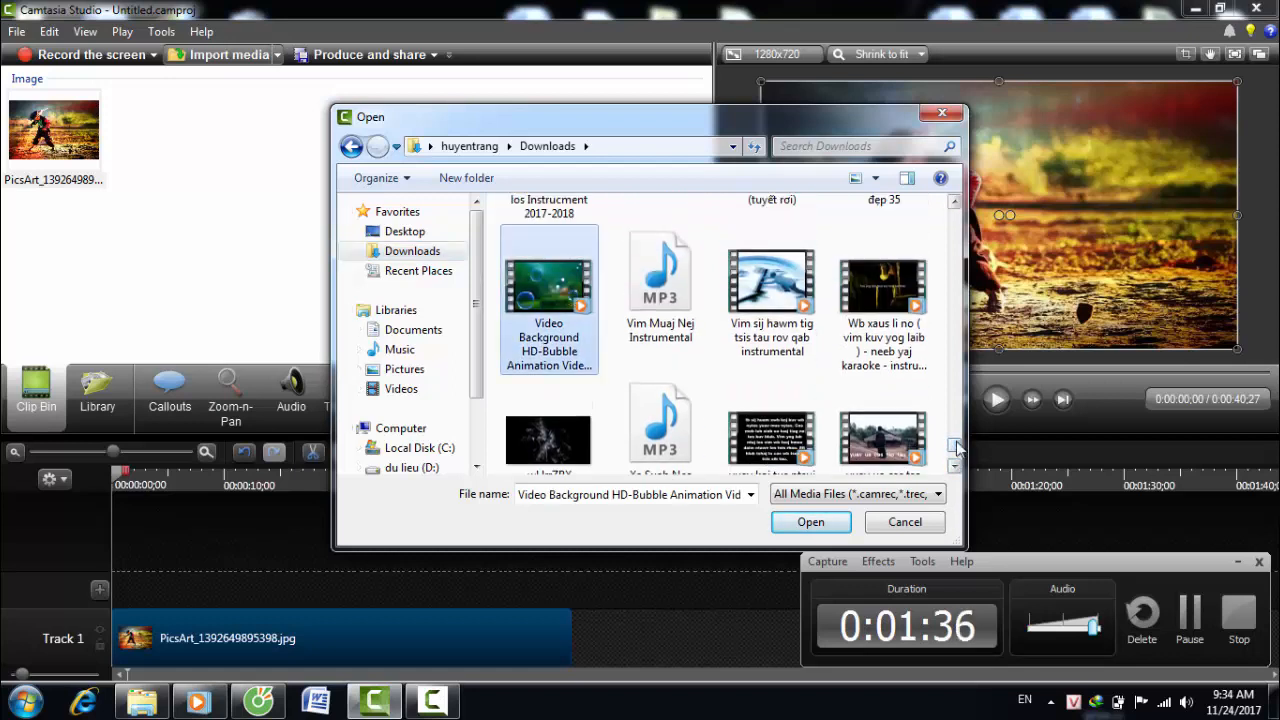
pyautogui.scroll(3, 955, 450)
pyautogui.keyDown('ctrl'); pyautogui.click(893, 396); pyautogui.keyUp('ctrl')
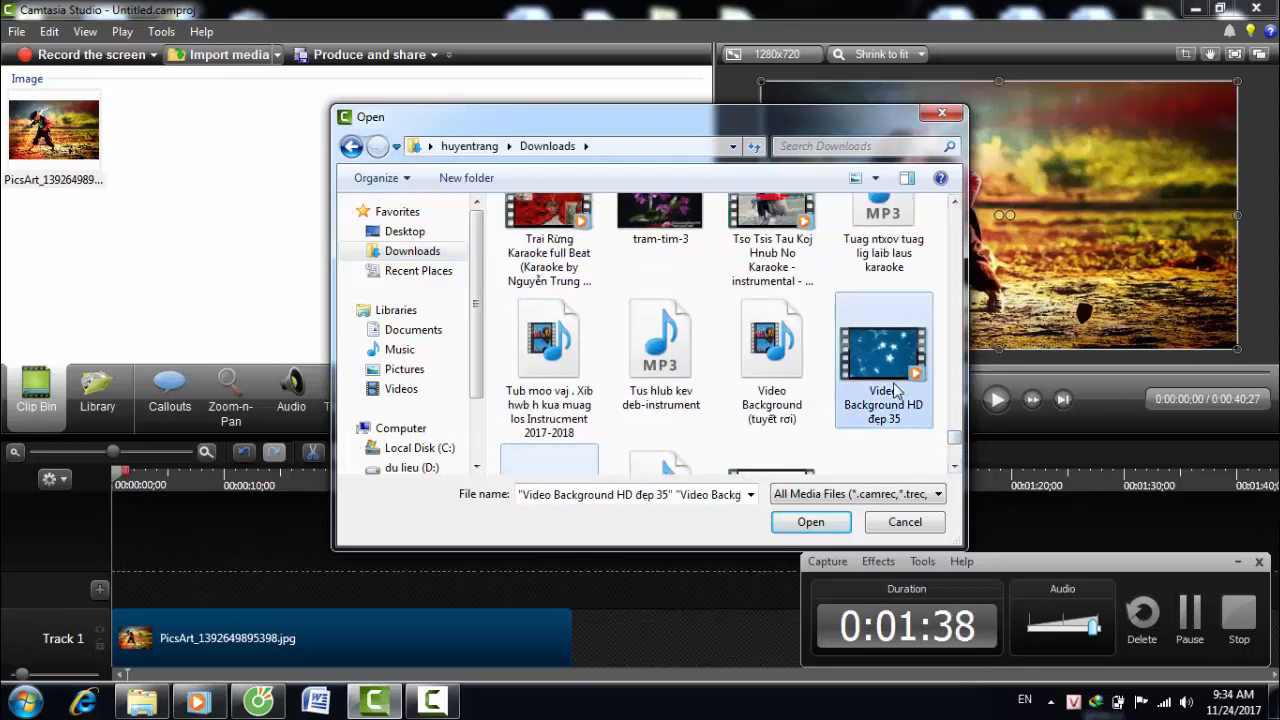
# Step: Add Hiệu ứng tuyết rơi - Snow Effect, FREE Looping Bokeh Background, Blue particles wind bokeh and blue motion background to the selection and import everything
pyautogui.moveTo(957, 440); pyautogui.dragTo(915, 343)
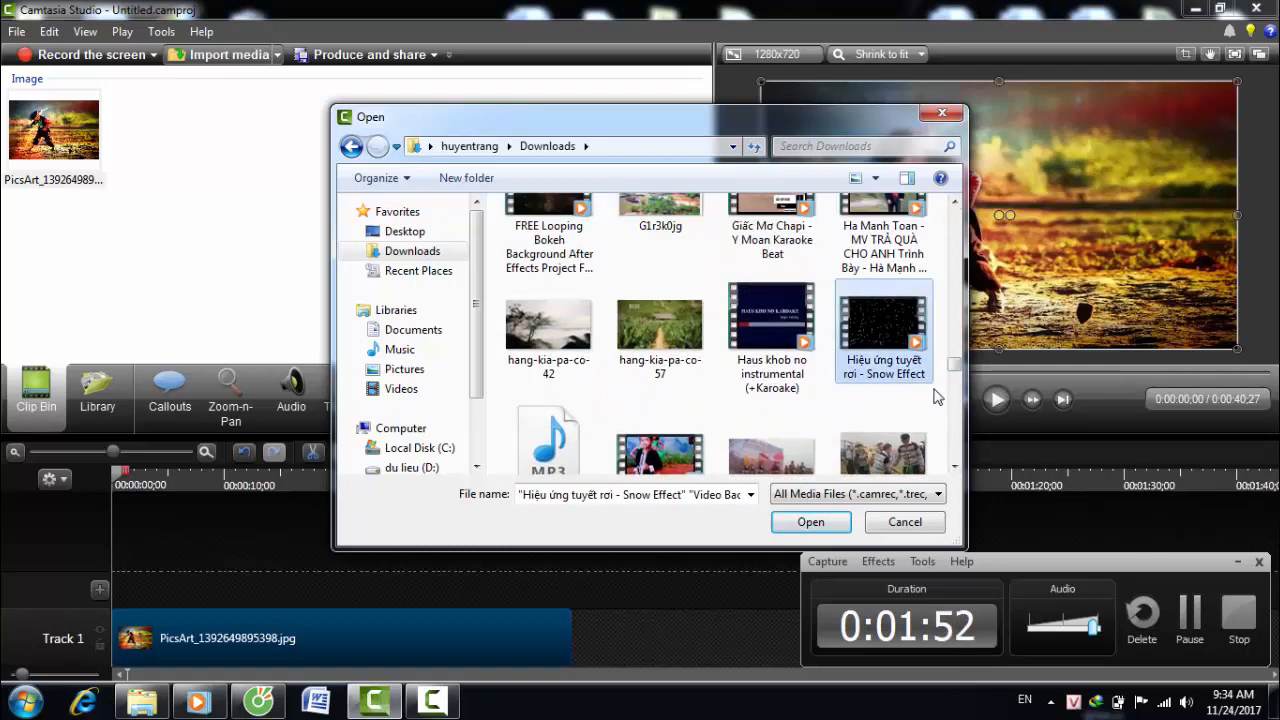
pyautogui.scroll(3, 780, 350)
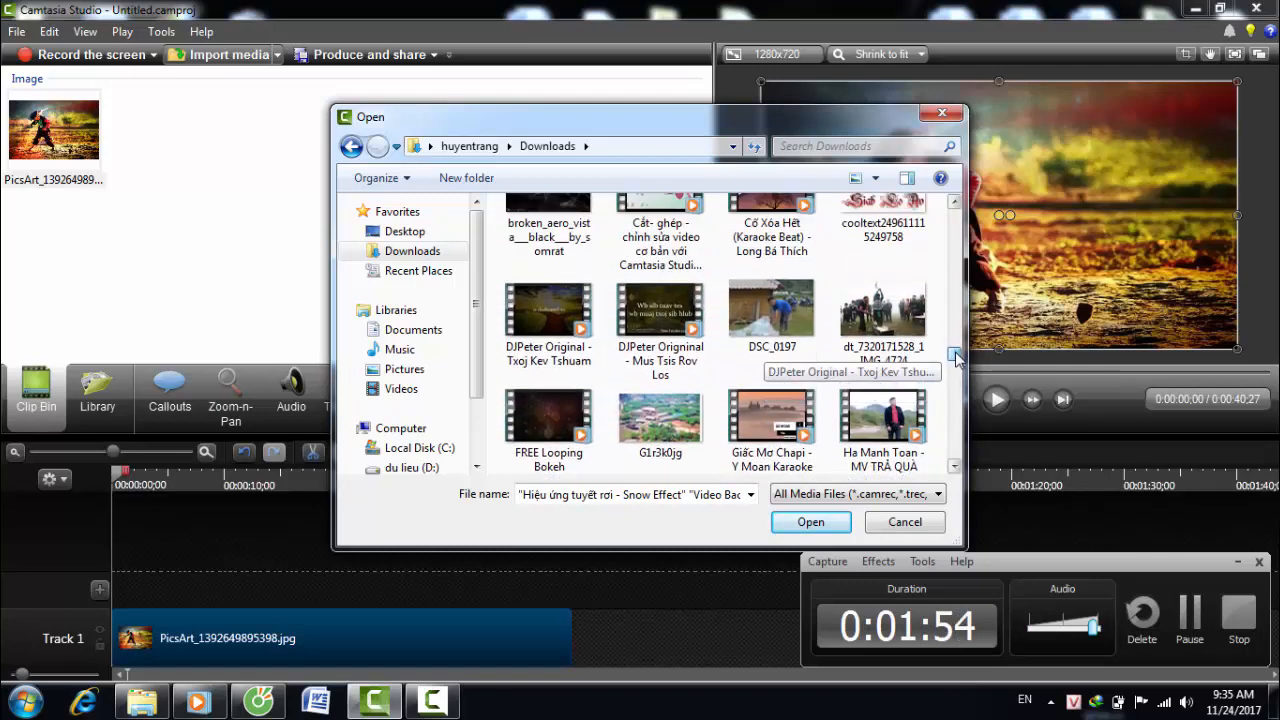
pyautogui.click(540, 447)
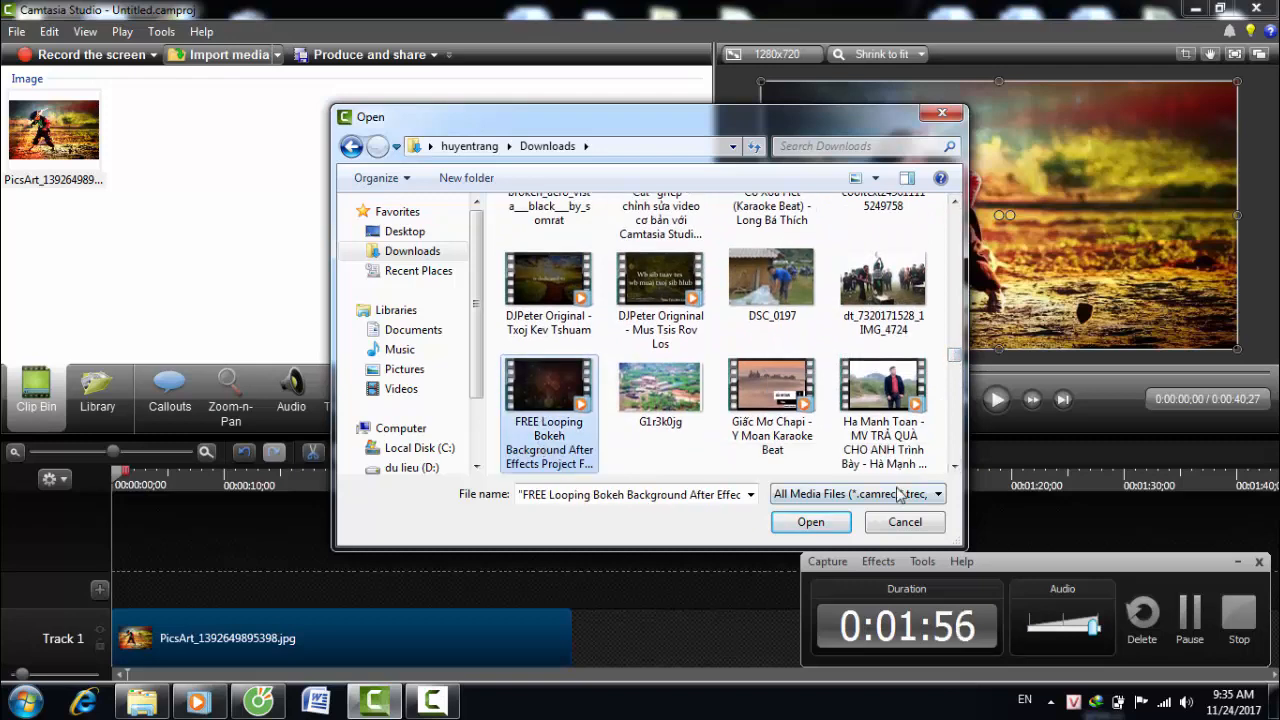
pyautogui.scroll(5, 957, 358)
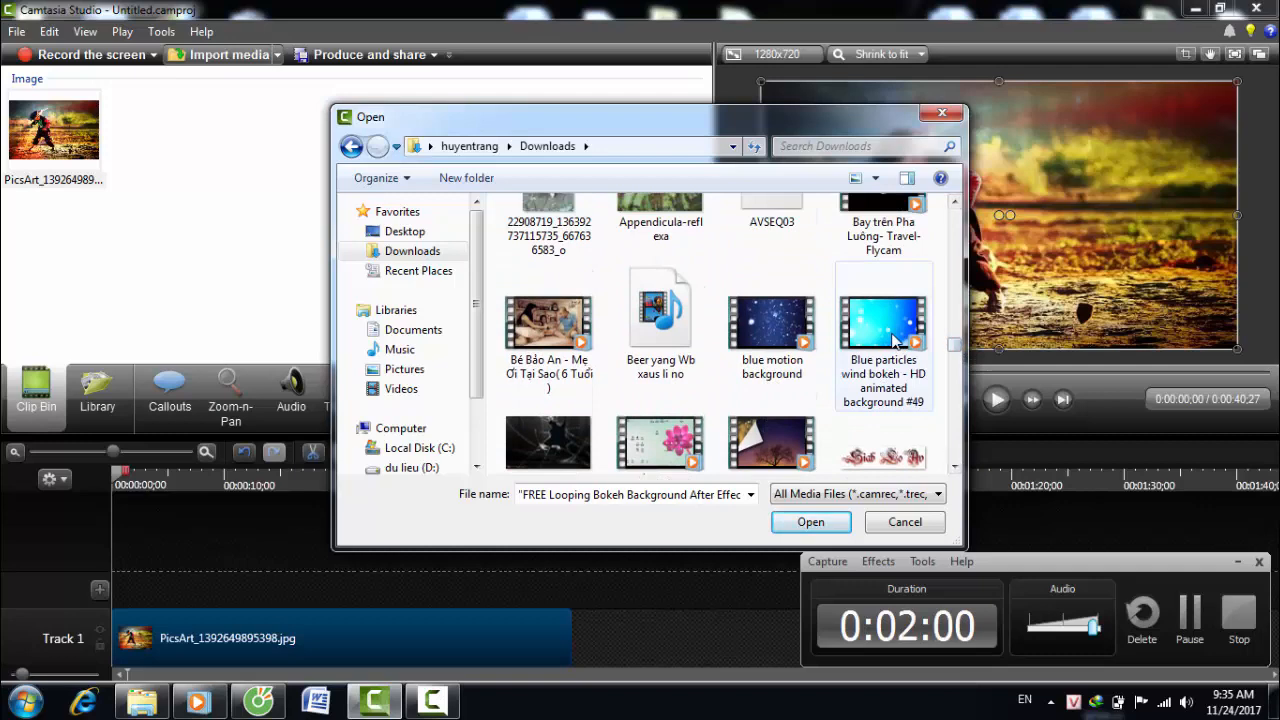
pyautogui.click(894, 340)
pyautogui.keyDown('ctrl'); pyautogui.click(746, 350); pyautogui.keyUp('ctrl')
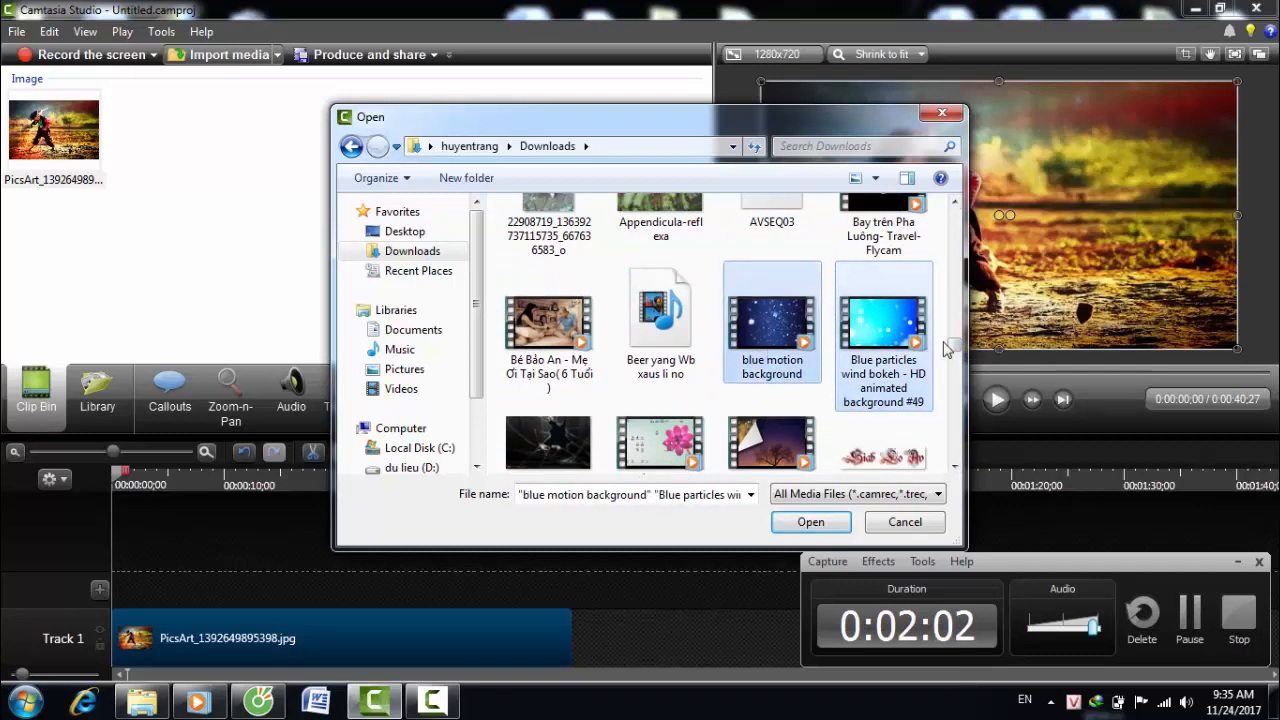
pyautogui.scroll(6, 950, 340)
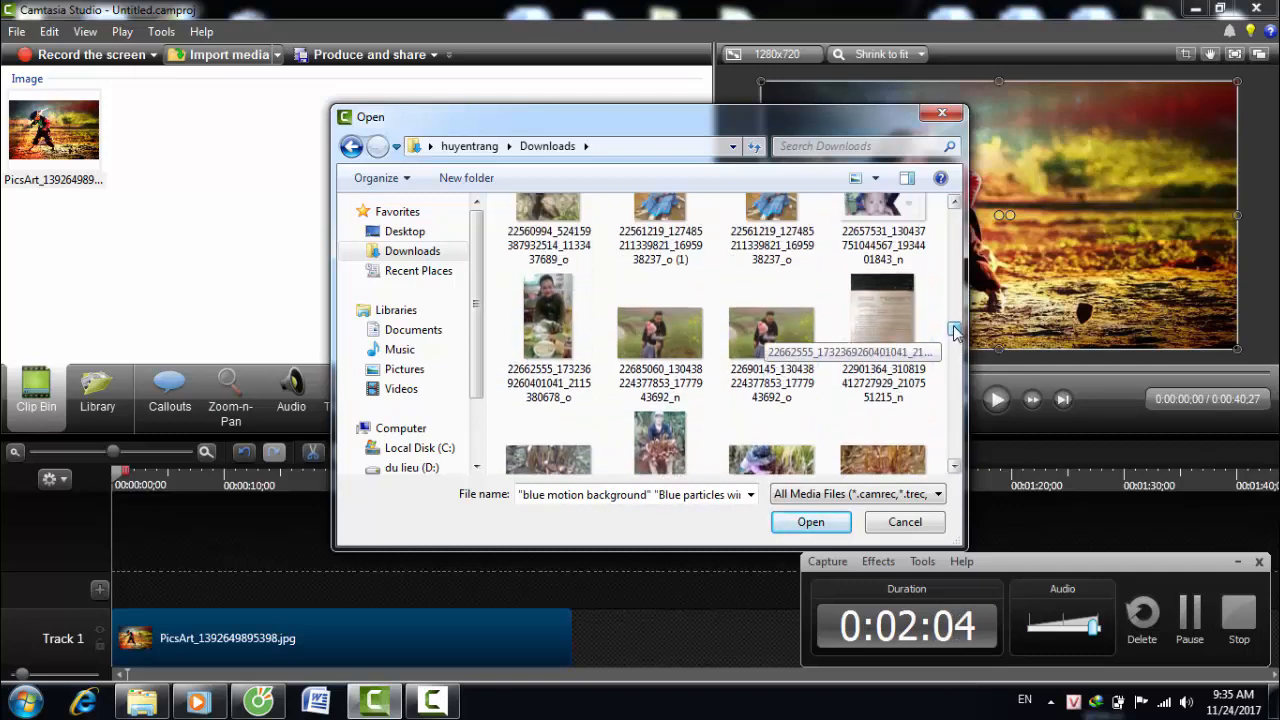
pyautogui.scroll(5, 955, 333)
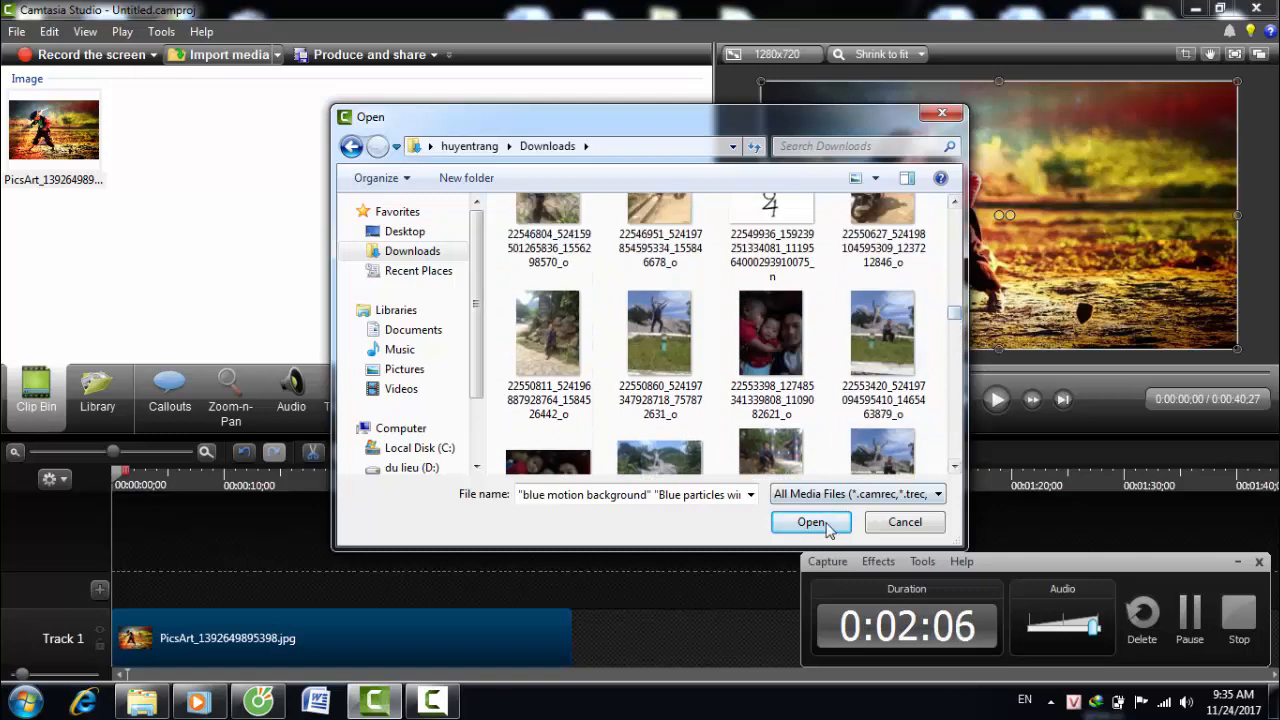
pyautogui.click(812, 522)
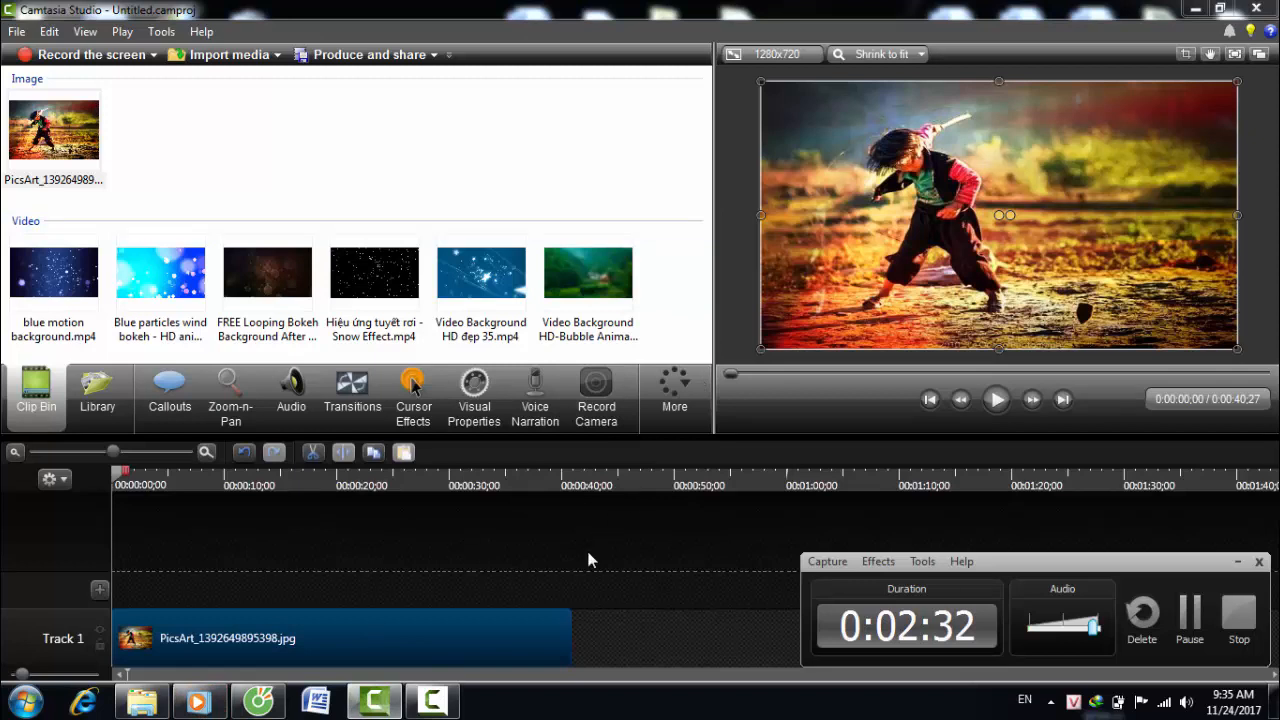
# Step: Place blue motion background.mp4 on a new Track 2 above the picture, starting at 0 seconds, and return the playhead to the start
pyautogui.click(68, 282)
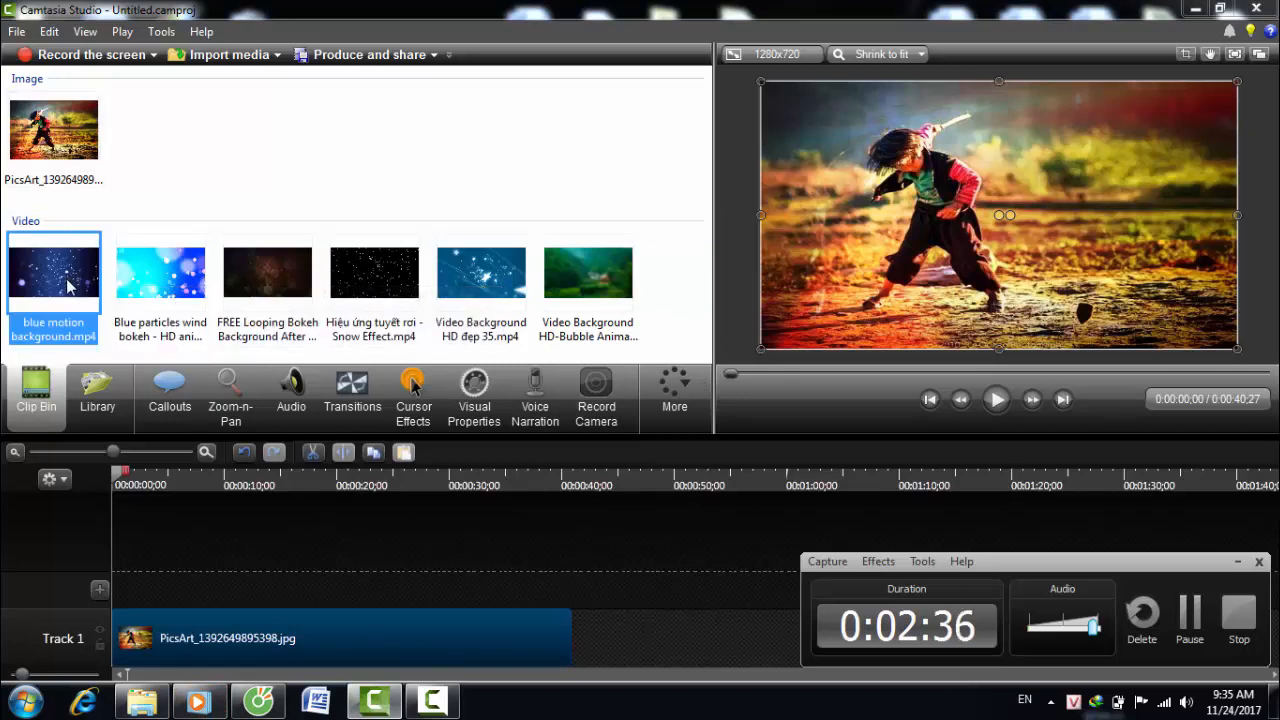
pyautogui.moveTo(175, 597); pyautogui.dragTo(176, 590)
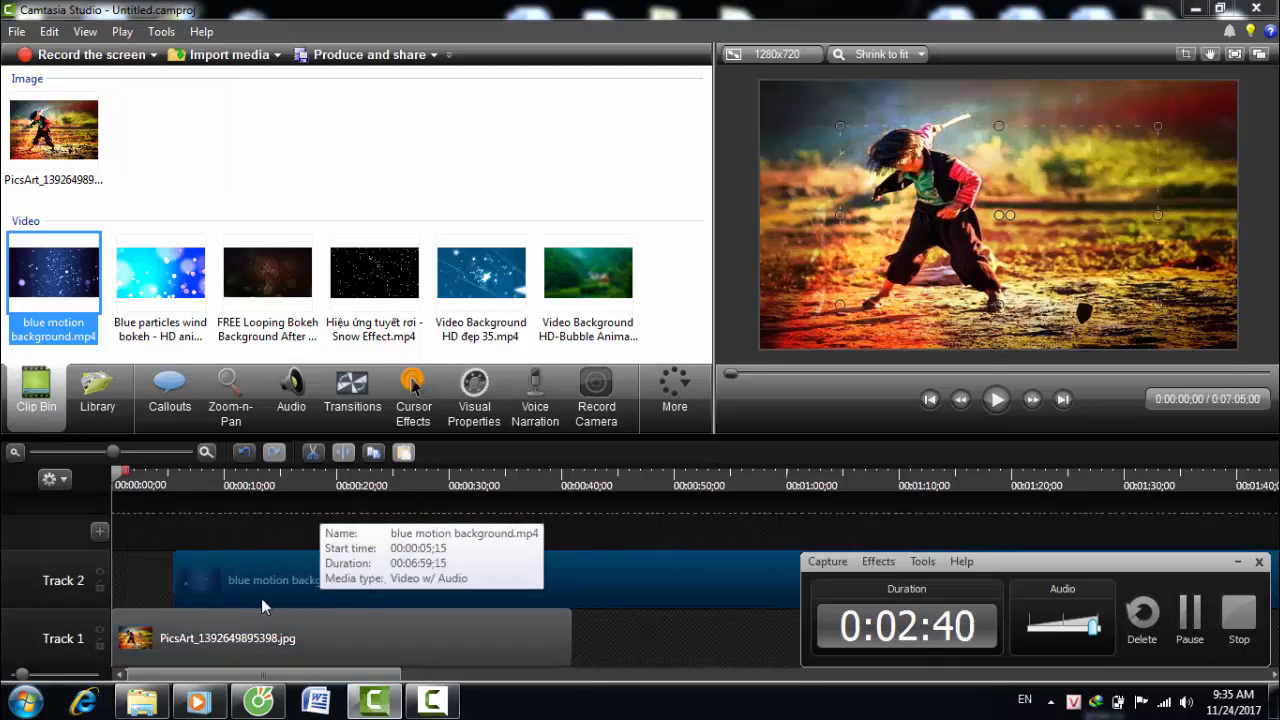
pyautogui.moveTo(290, 585); pyautogui.dragTo(228, 586)
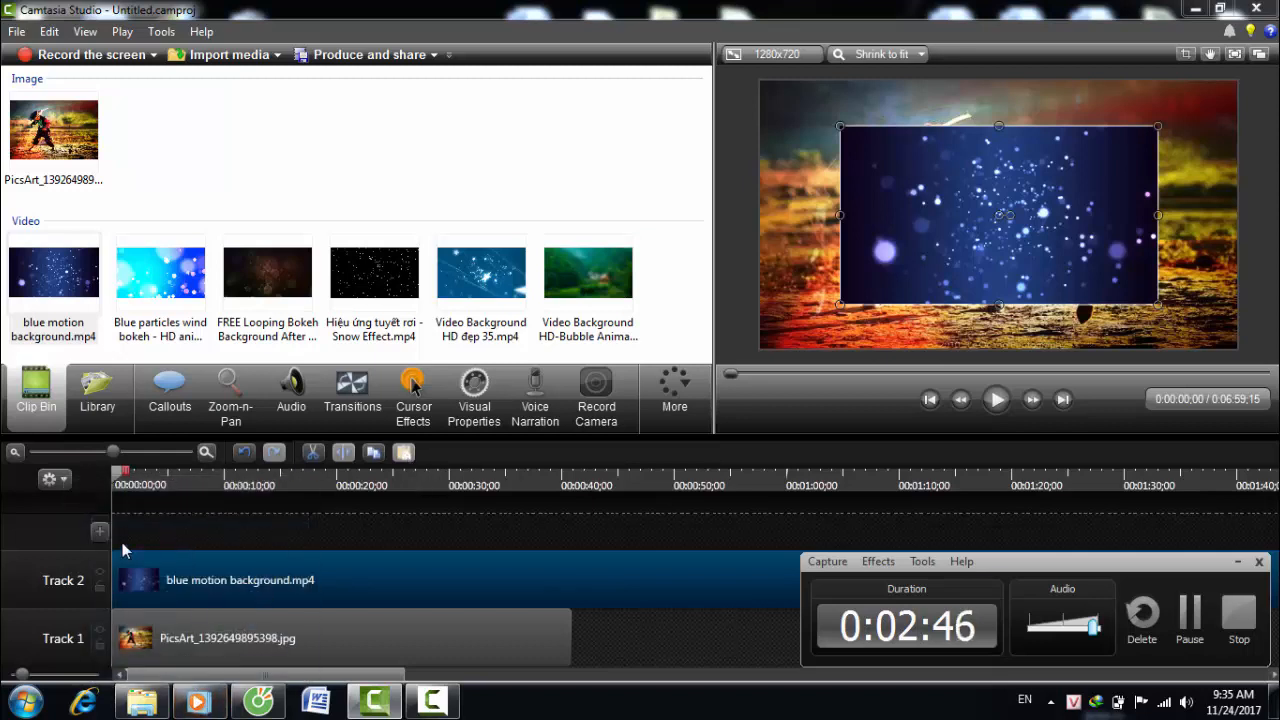
pyautogui.press('space')
pyautogui.press('space')
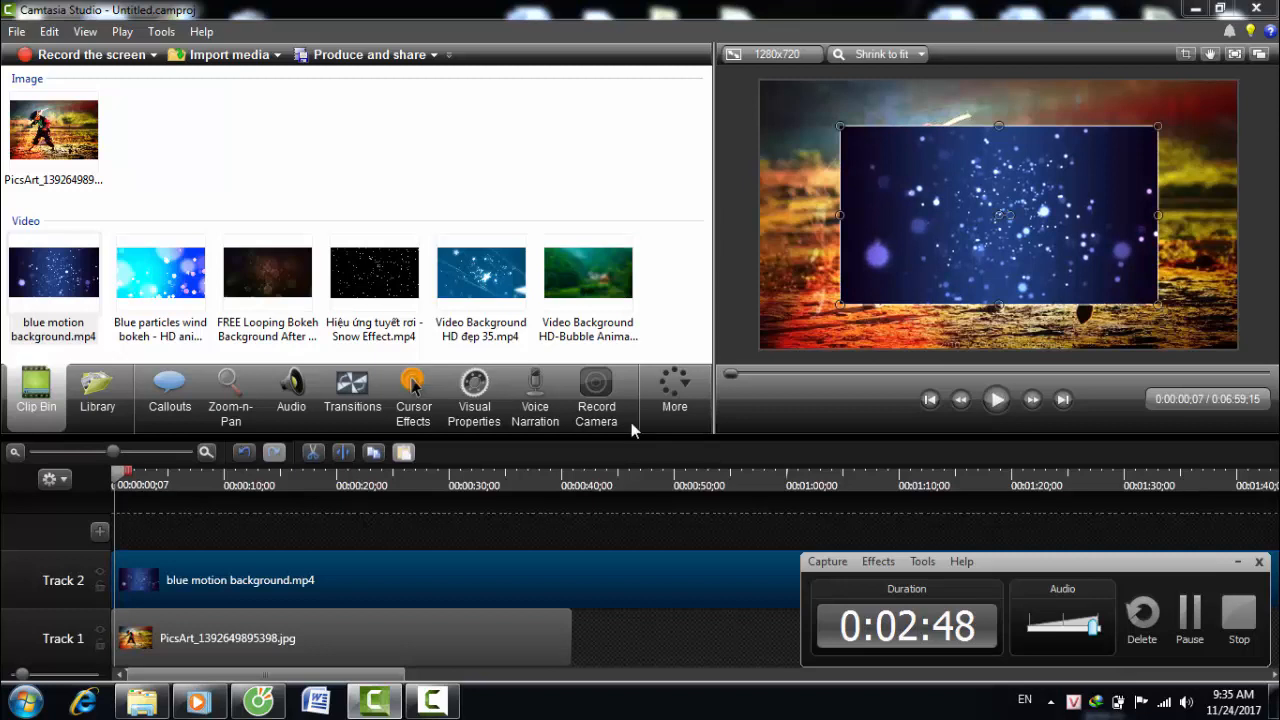
pyautogui.moveTo(117, 480); pyautogui.dragTo(92, 485)
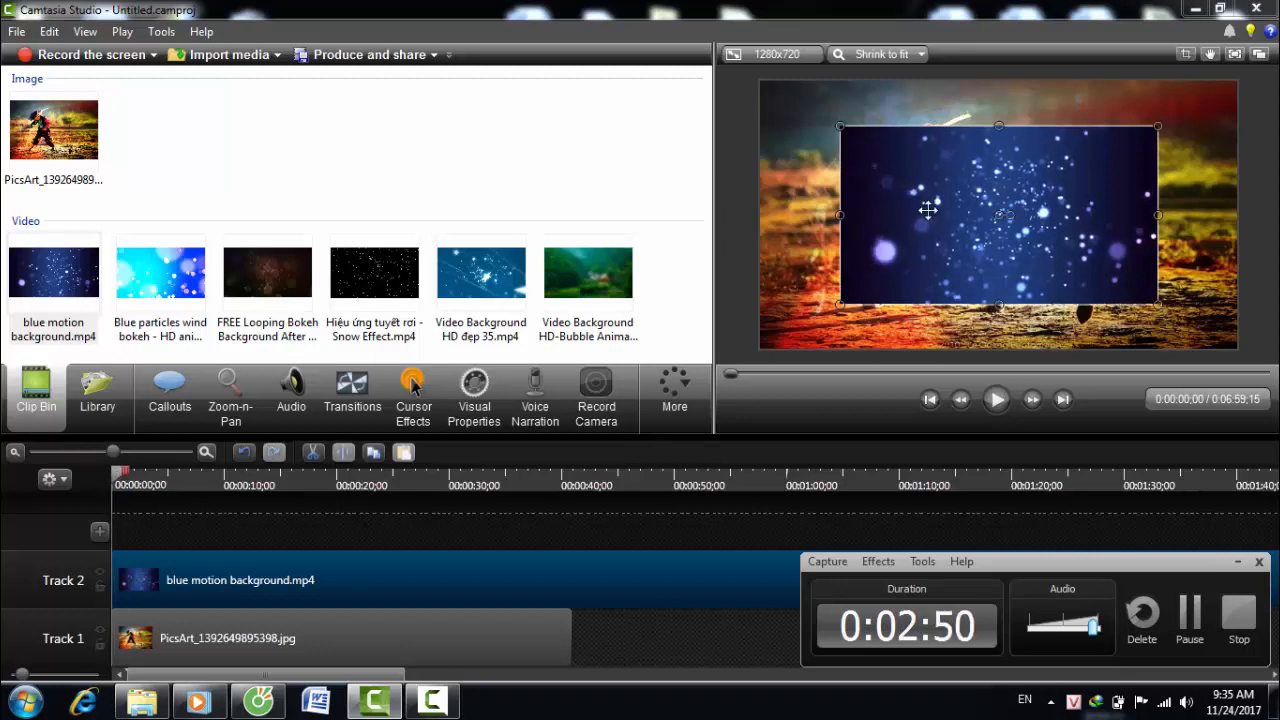
# Step: Enlarge the blue motion background clip to fill the canvas and set its opacity to 45%
pyautogui.moveTo(840, 126); pyautogui.dragTo(760, 80)
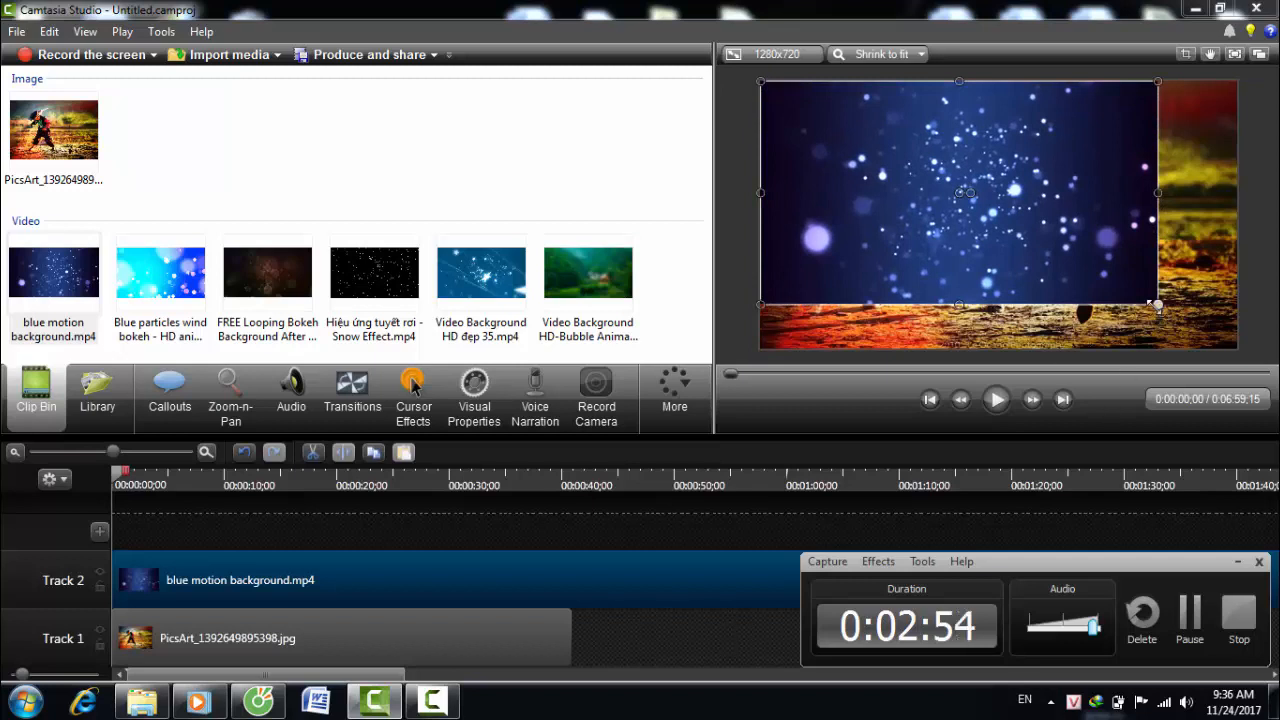
pyautogui.moveTo(1155, 305); pyautogui.dragTo(1237, 317)
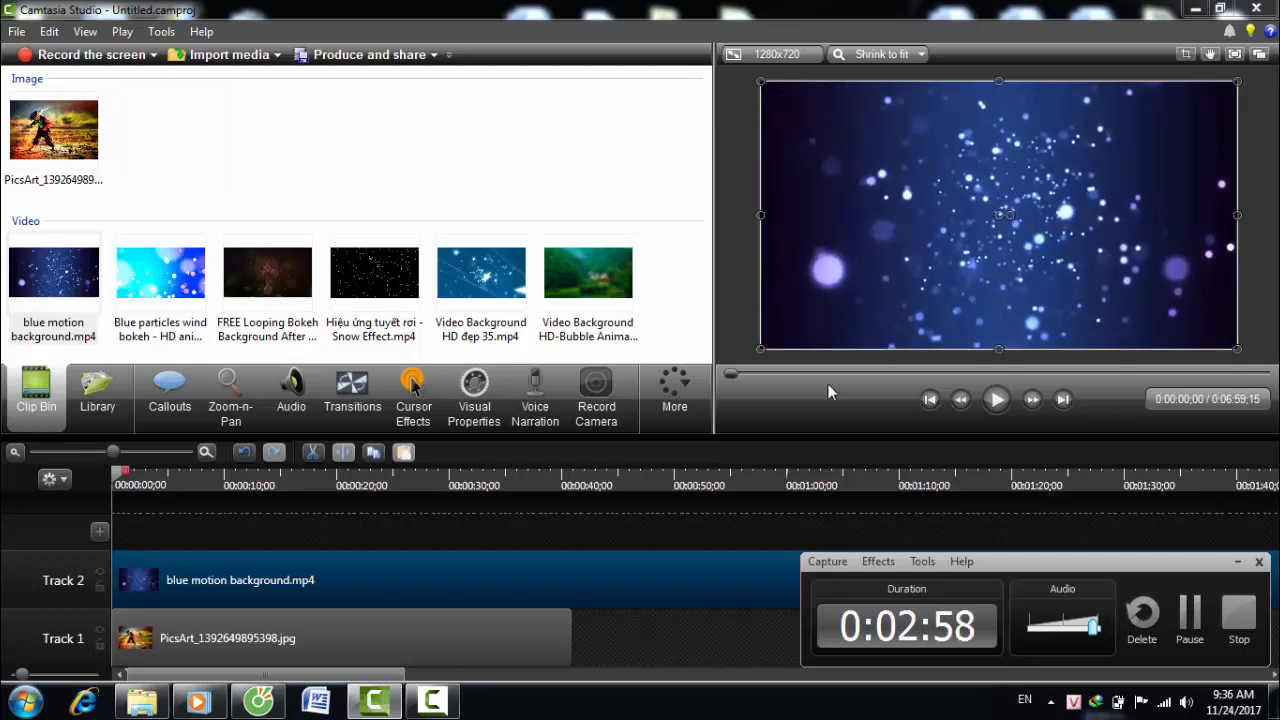
pyautogui.click(478, 400)
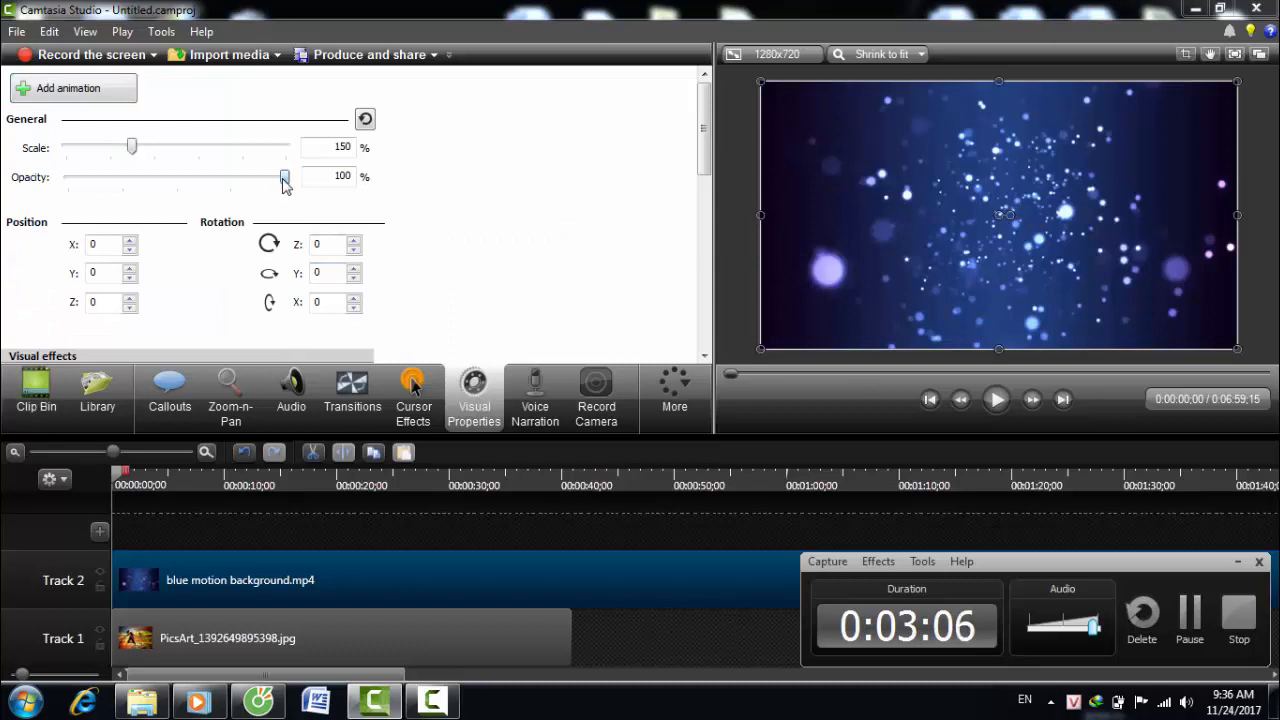
pyautogui.moveTo(284, 179); pyautogui.dragTo(152, 184)
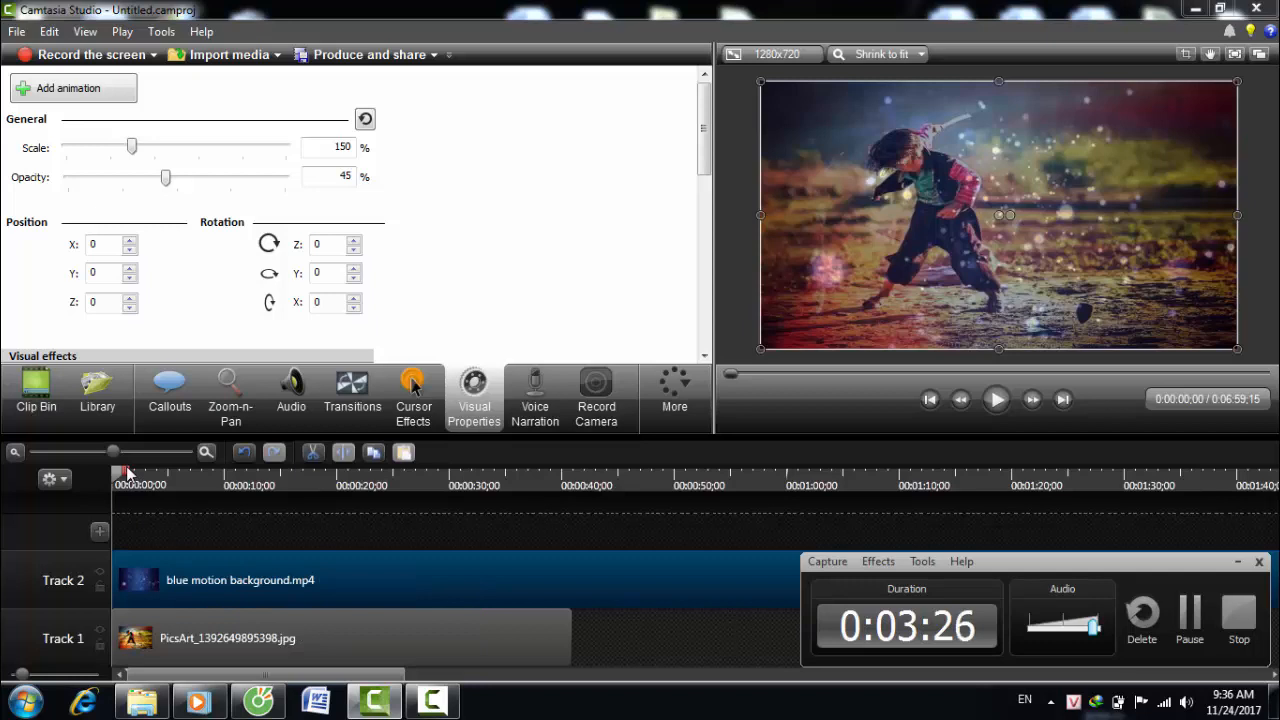
# Step: Play the timeline from the beginning to preview the particle overlay on the picture for about 19 seconds
pyautogui.click(127, 482)
pyautogui.click(108, 481)
pyautogui.press('space')
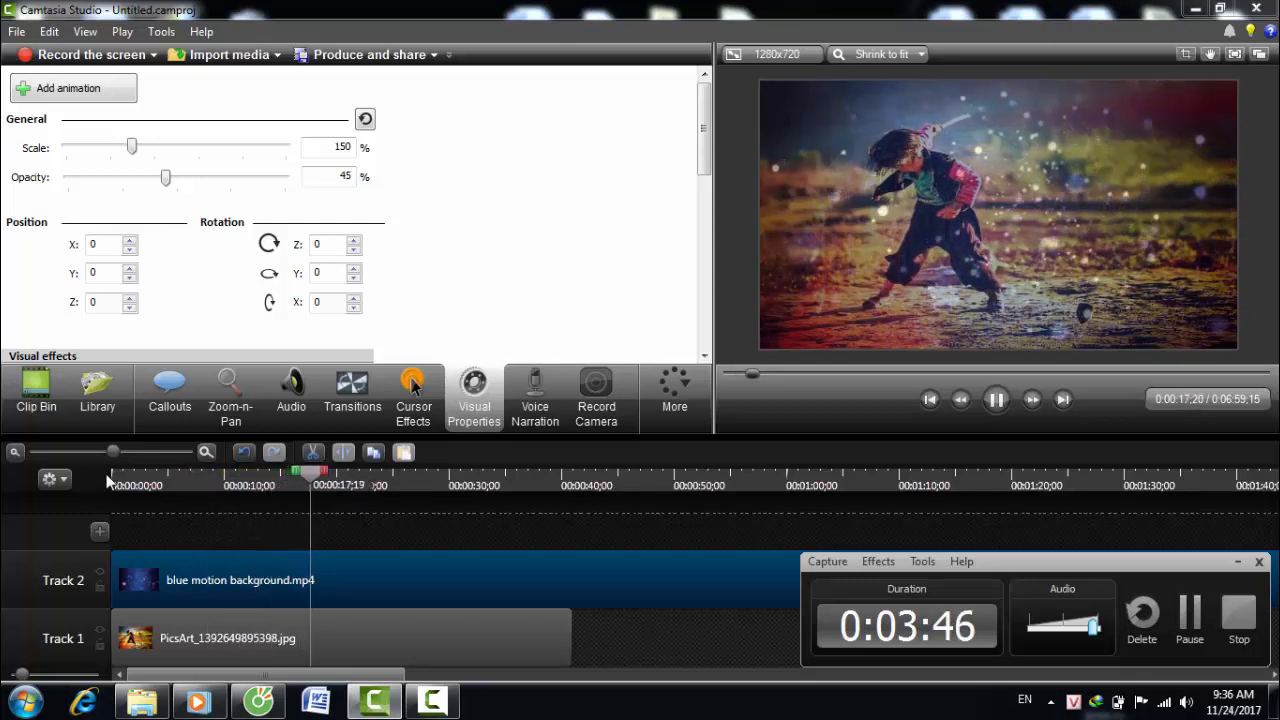
pyautogui.press('space')
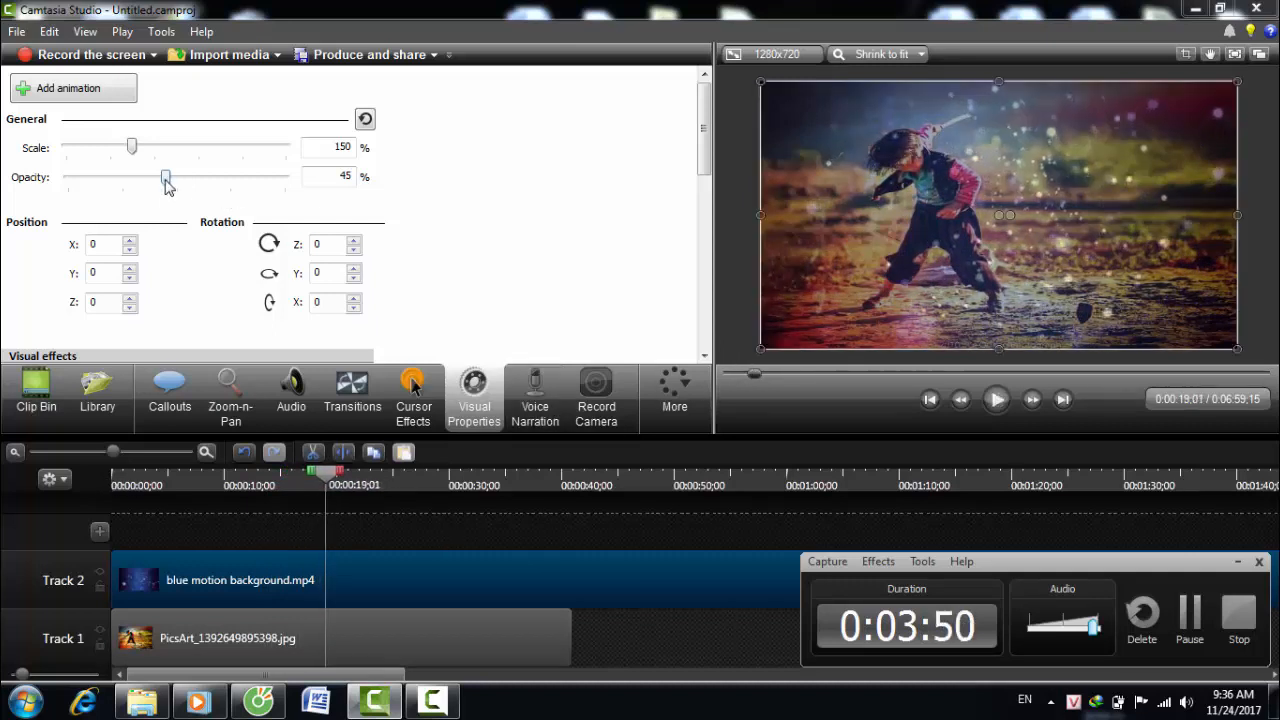
# Step: Set the blue motion background clip's opacity to 46% and play the timeline from the beginning
pyautogui.moveTo(181, 178); pyautogui.dragTo(212, 178)
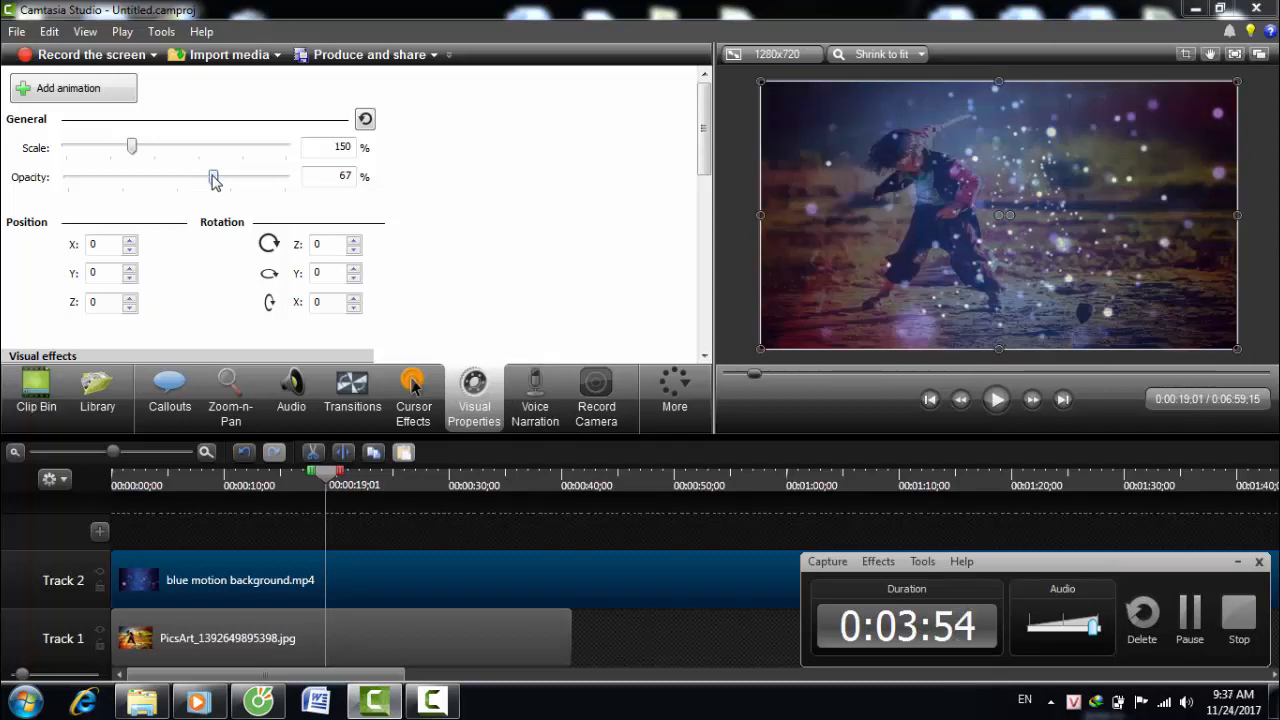
pyautogui.moveTo(187, 187); pyautogui.dragTo(157, 184)
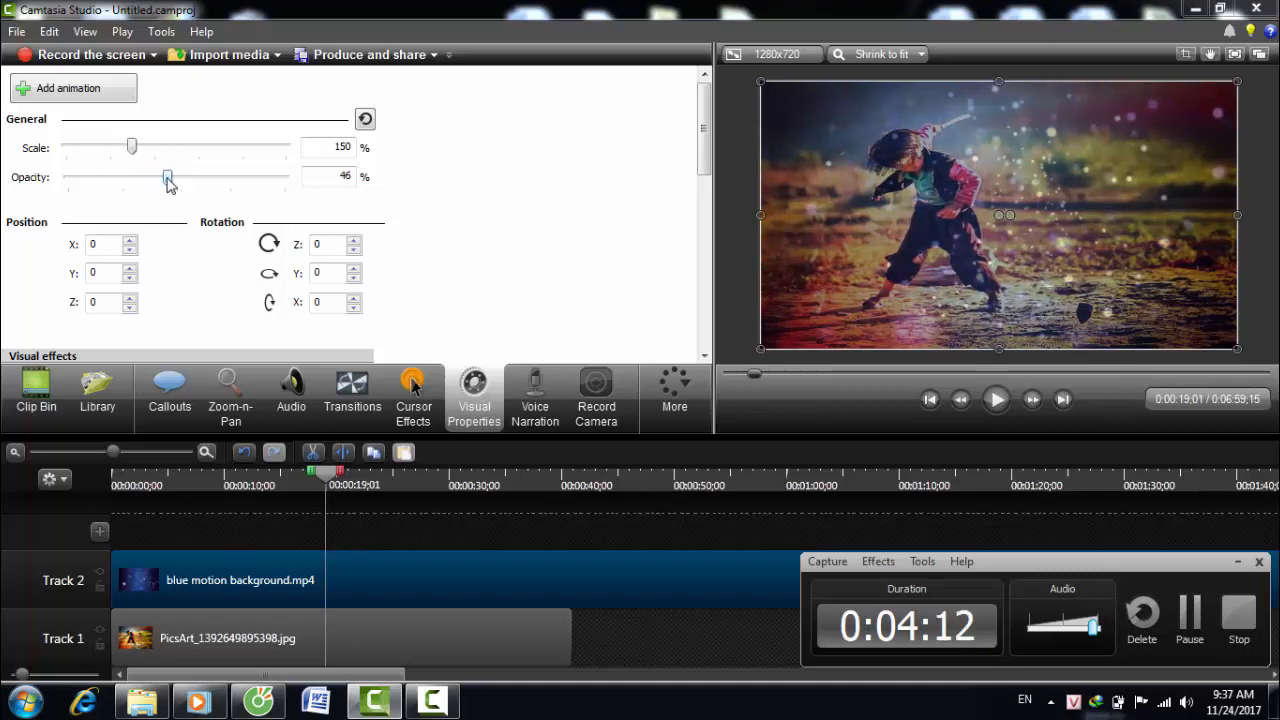
pyautogui.moveTo(326, 484); pyautogui.dragTo(113, 495)
pyautogui.press('space')
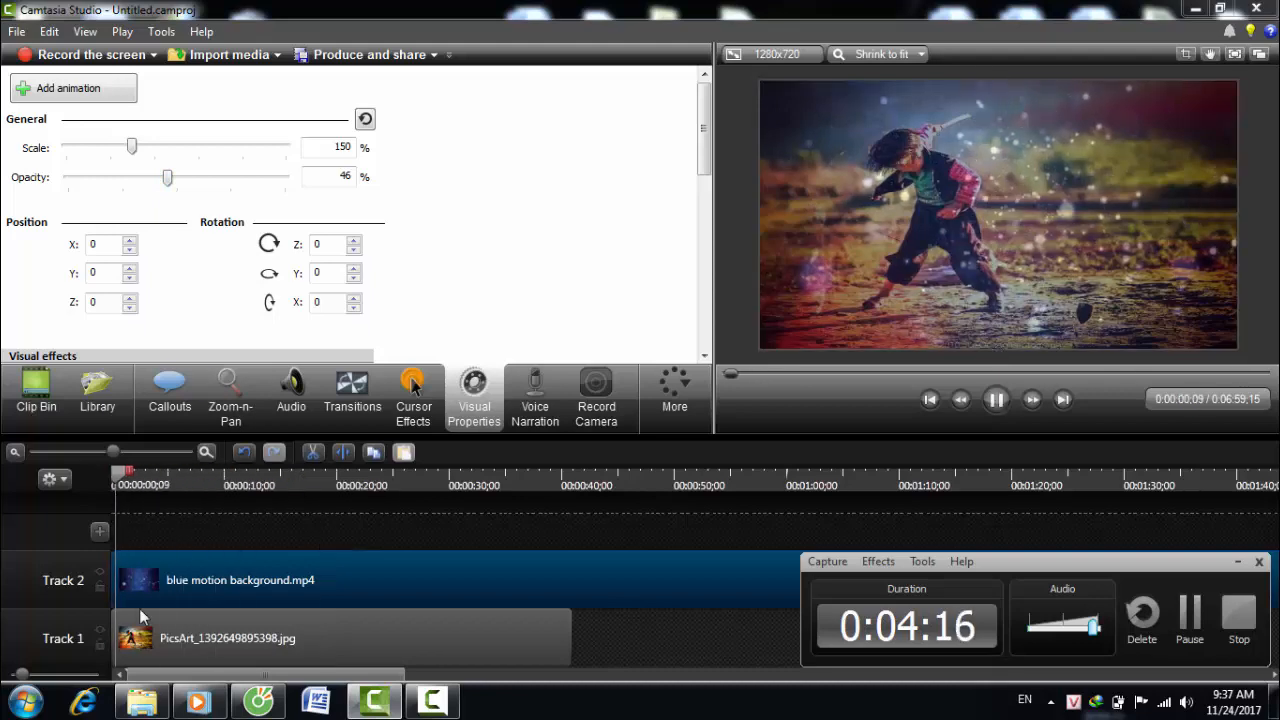
# Step: Play the HmongMusic video from the Downloads folder as a sample of the effect, and minimize the player and folder windows
pyautogui.click(142, 702)
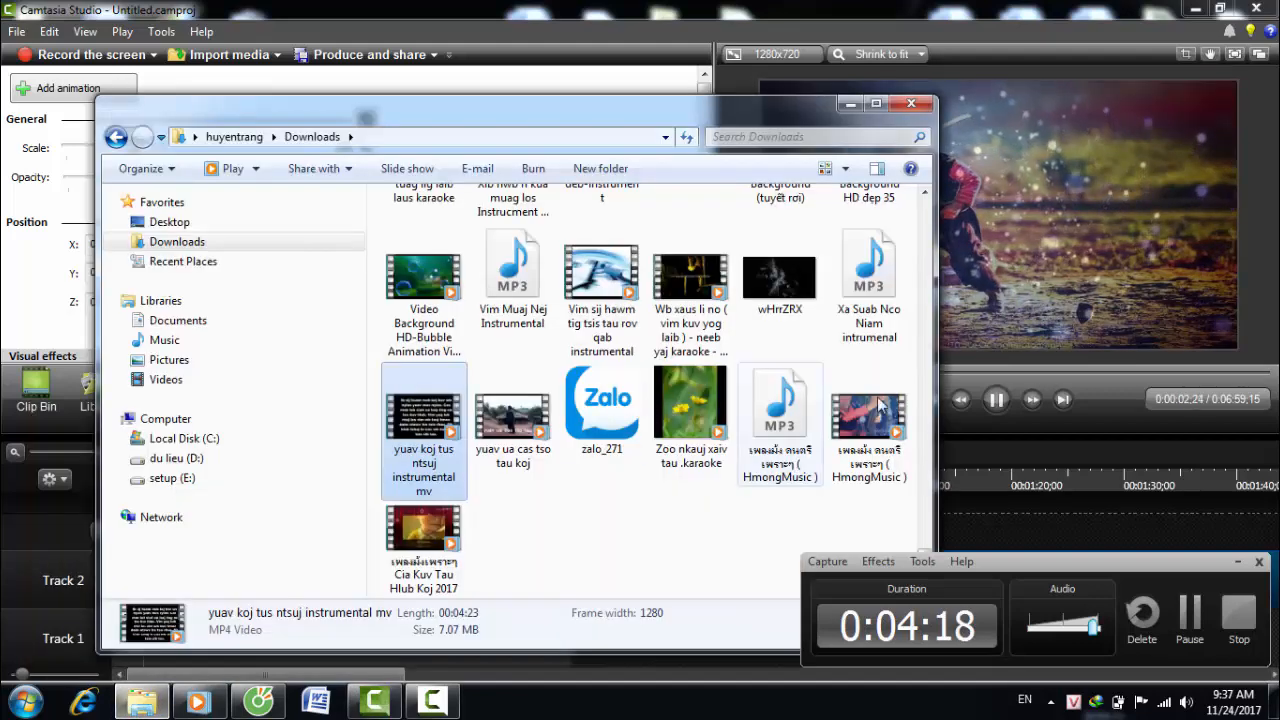
pyautogui.doubleClick(862, 456)
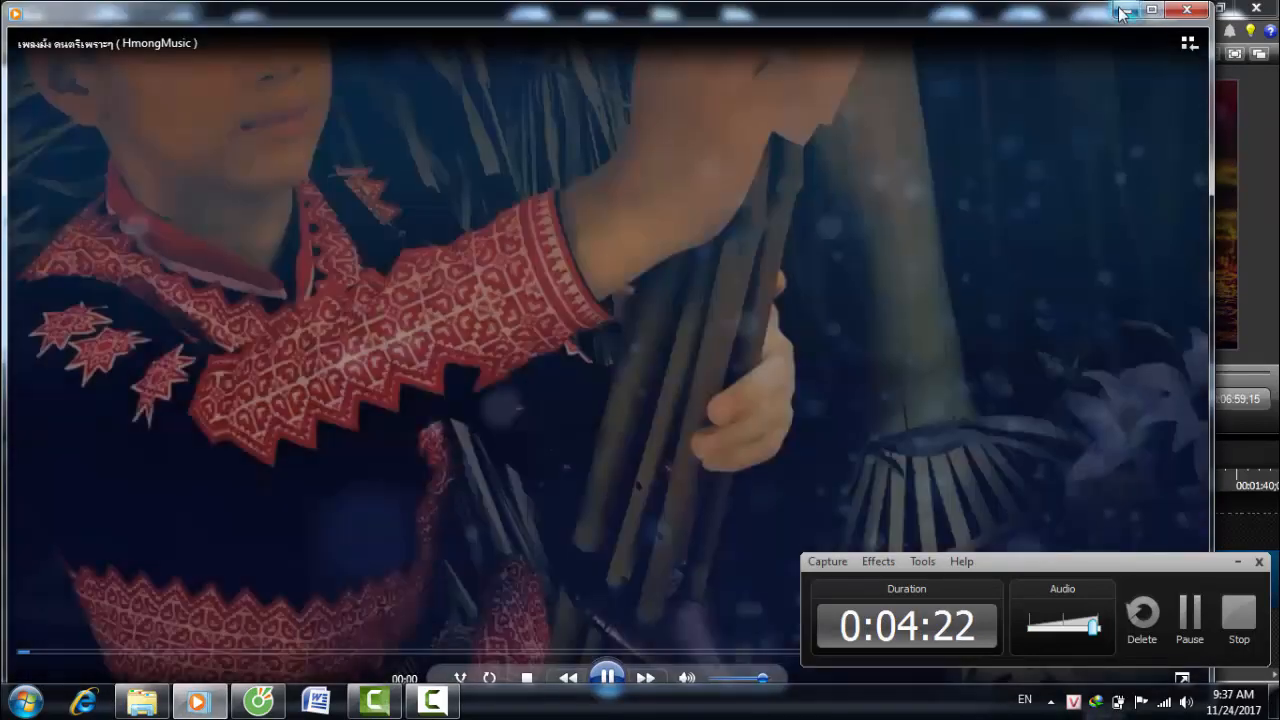
pyautogui.click(1127, 10)
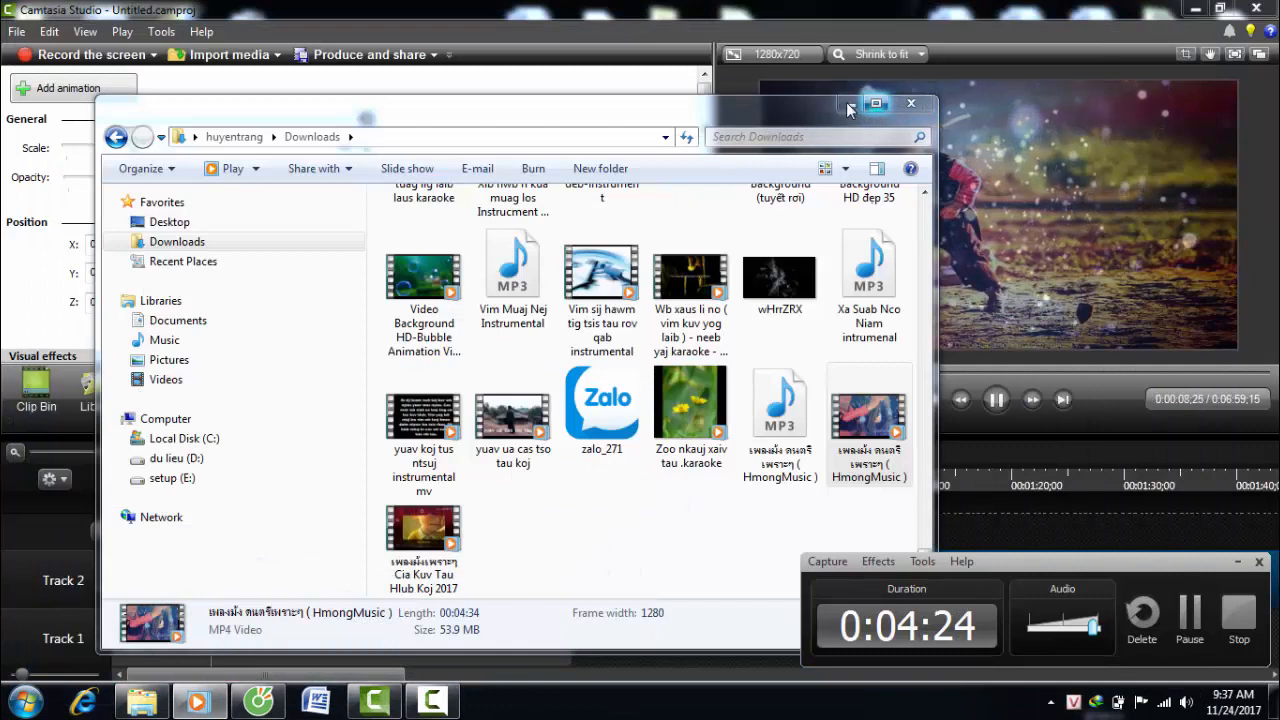
pyautogui.click(849, 104)
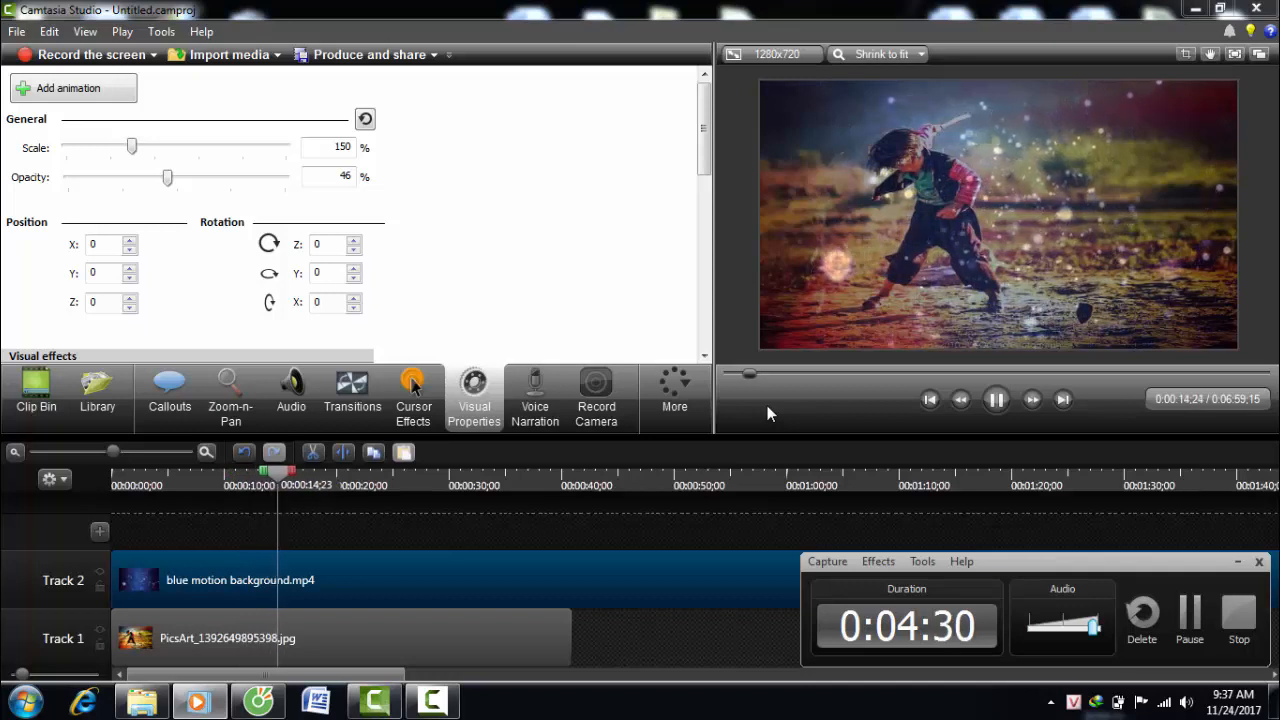
# Step: Extend the picture clip on Track 1 to the end of the blue motion background clip on Track 2
pyautogui.moveTo(629, 567)
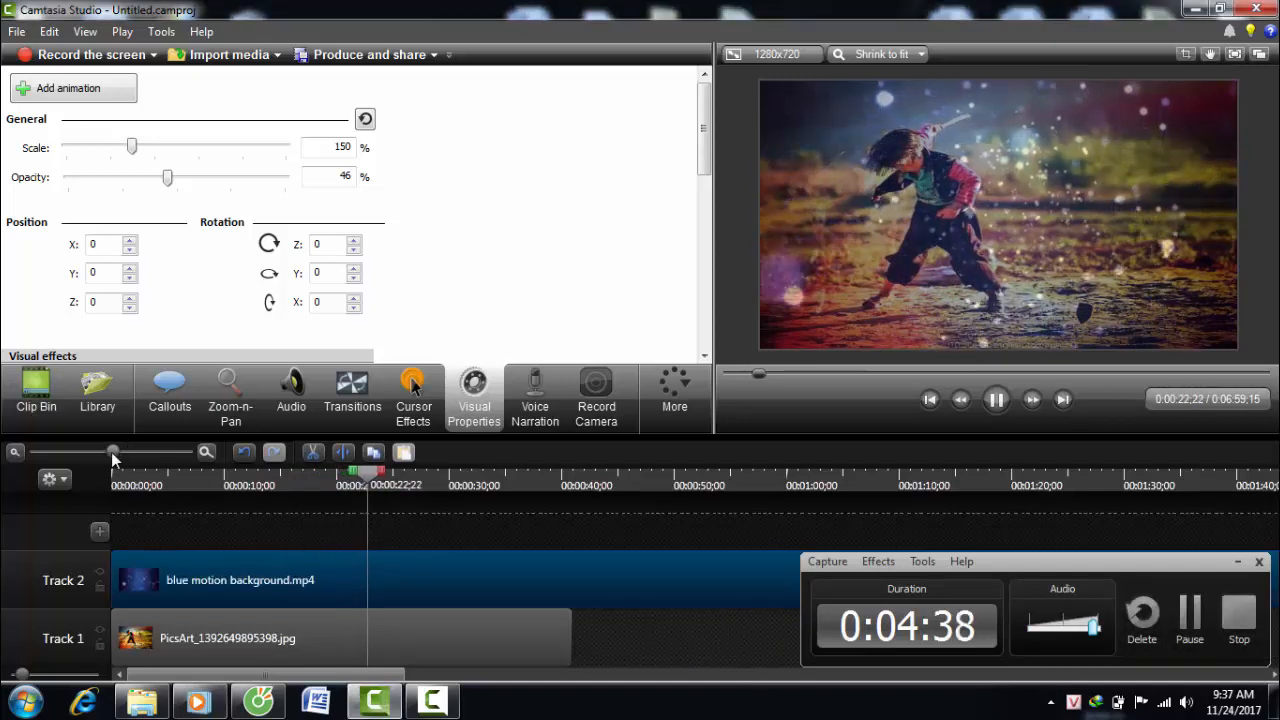
pyautogui.moveTo(111, 452); pyautogui.dragTo(61, 456)
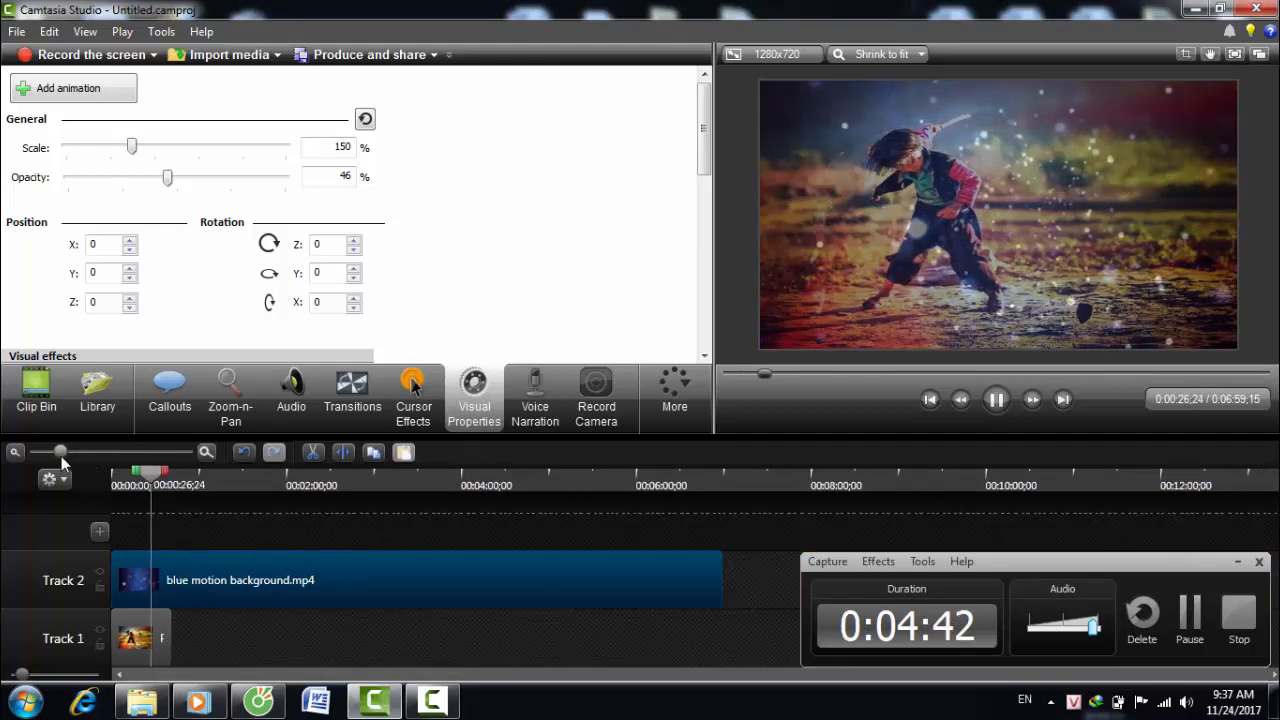
pyautogui.click(160, 637)
pyautogui.moveTo(390, 621); pyautogui.dragTo(716, 655)
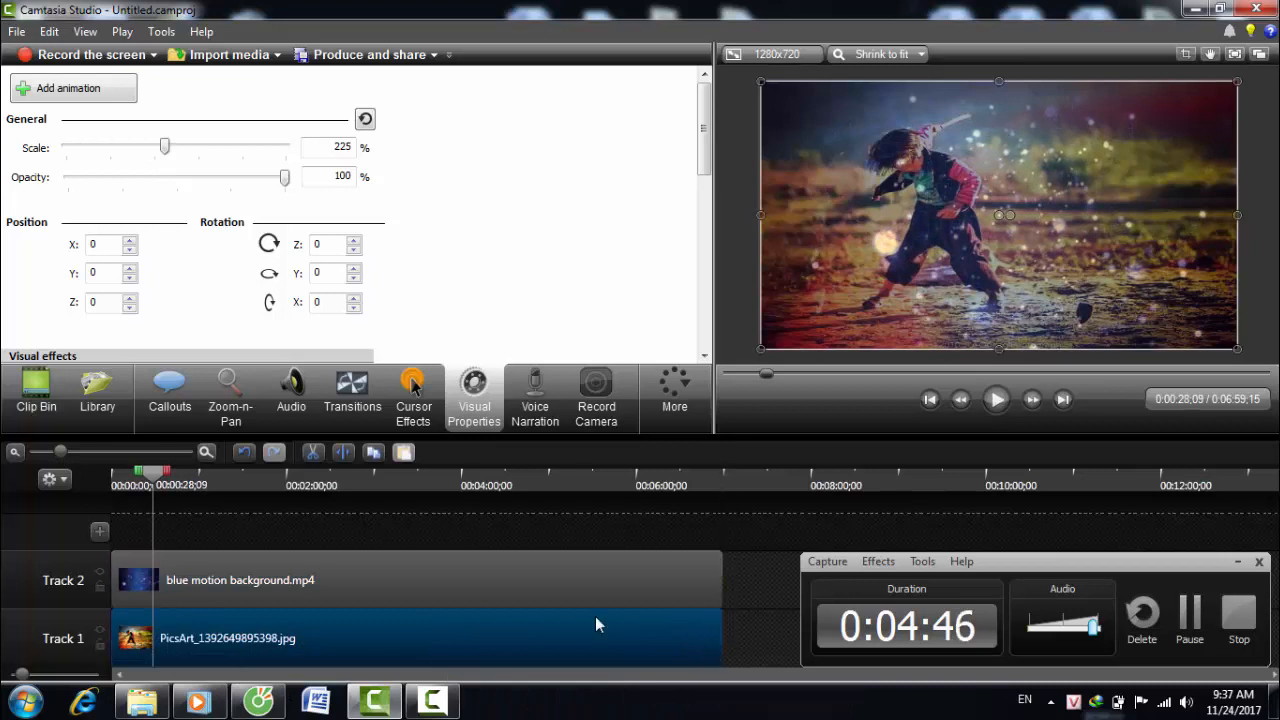
# Step: Add Track 3 to the timeline and import the เพลงม้ง ดนตรีเพราะๆ ( HmongMusic ) audio file from the FFOutput folder on drive D
pyautogui.click(101, 533)
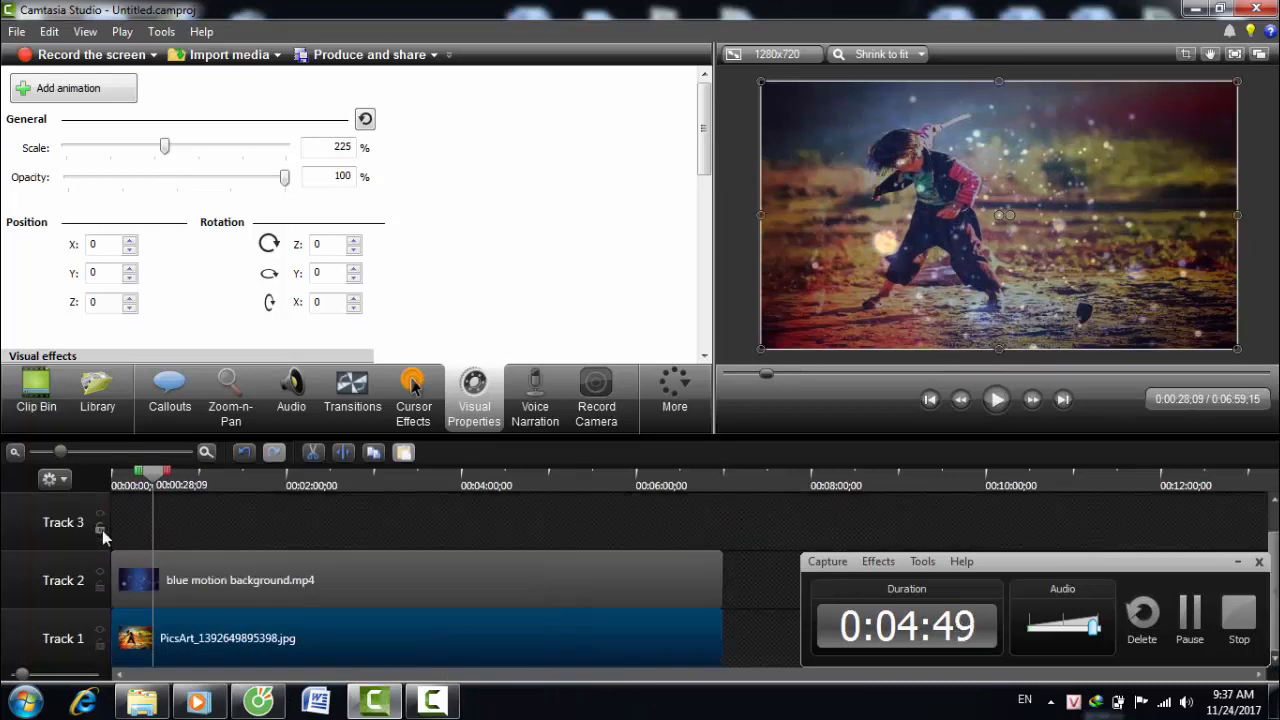
pyautogui.click(236, 58)
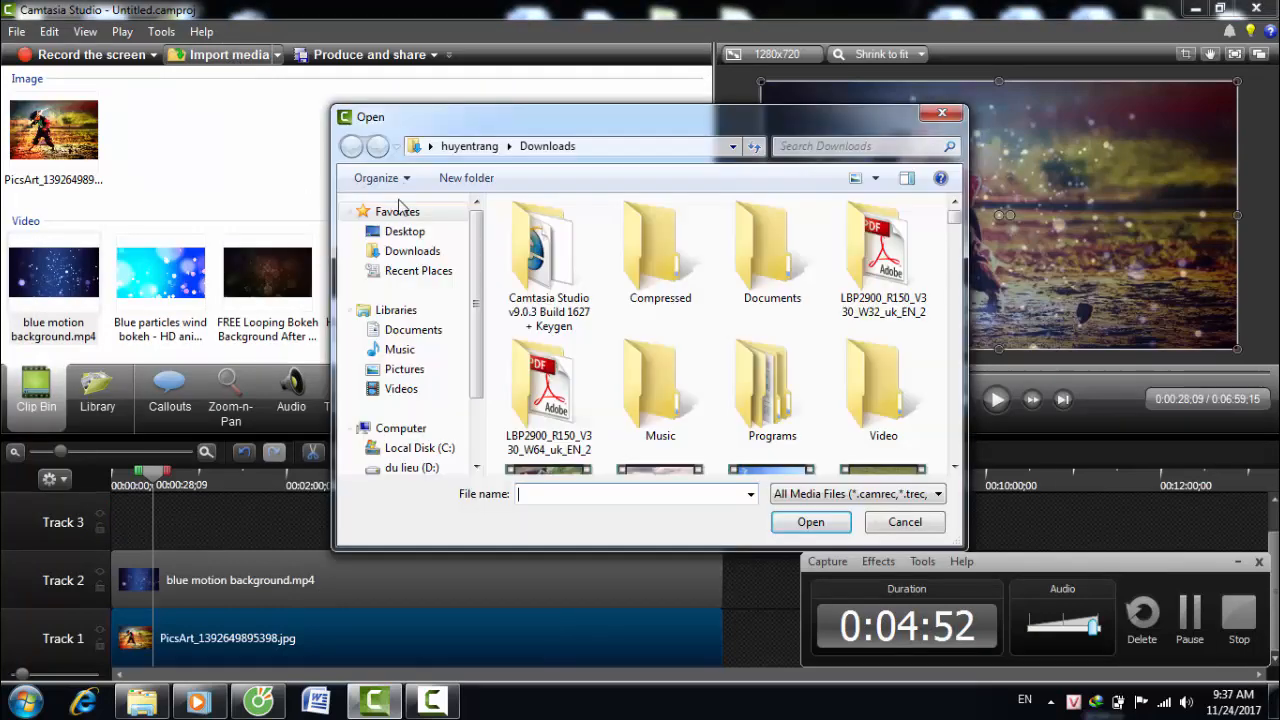
pyautogui.click(443, 472)
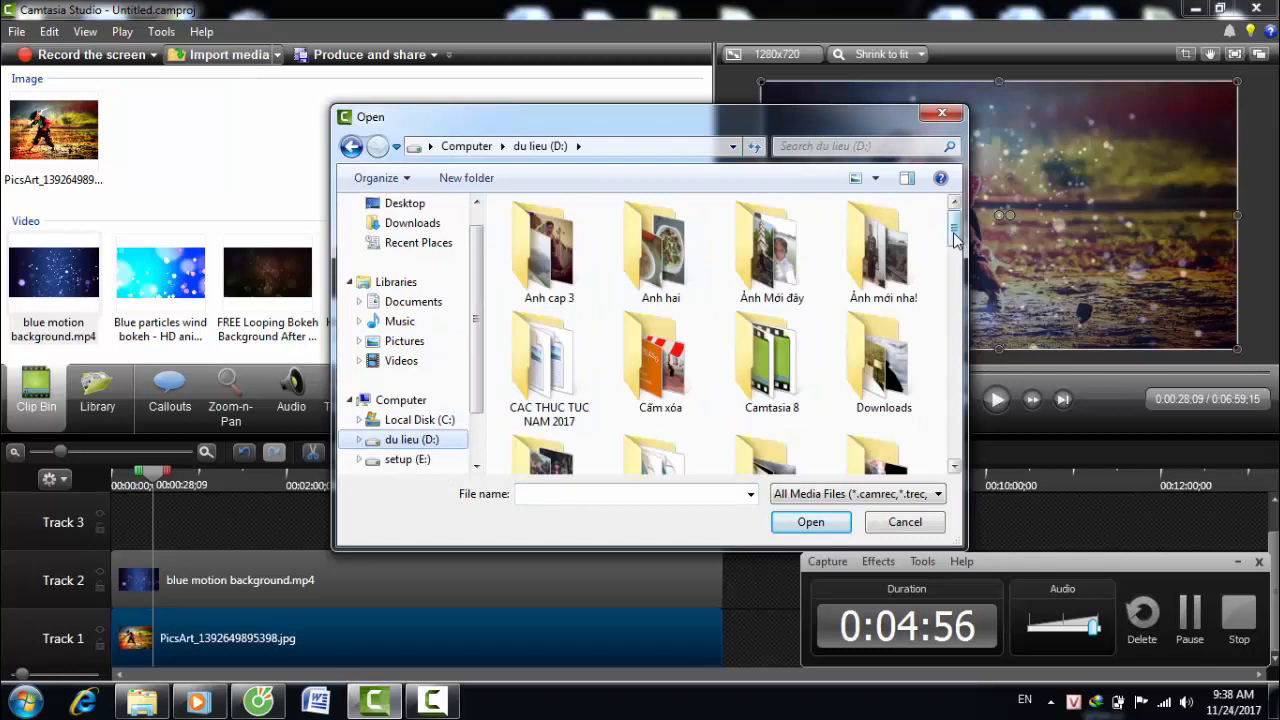
pyautogui.scroll(-2, 955, 238)
pyautogui.doubleClick(659, 270)
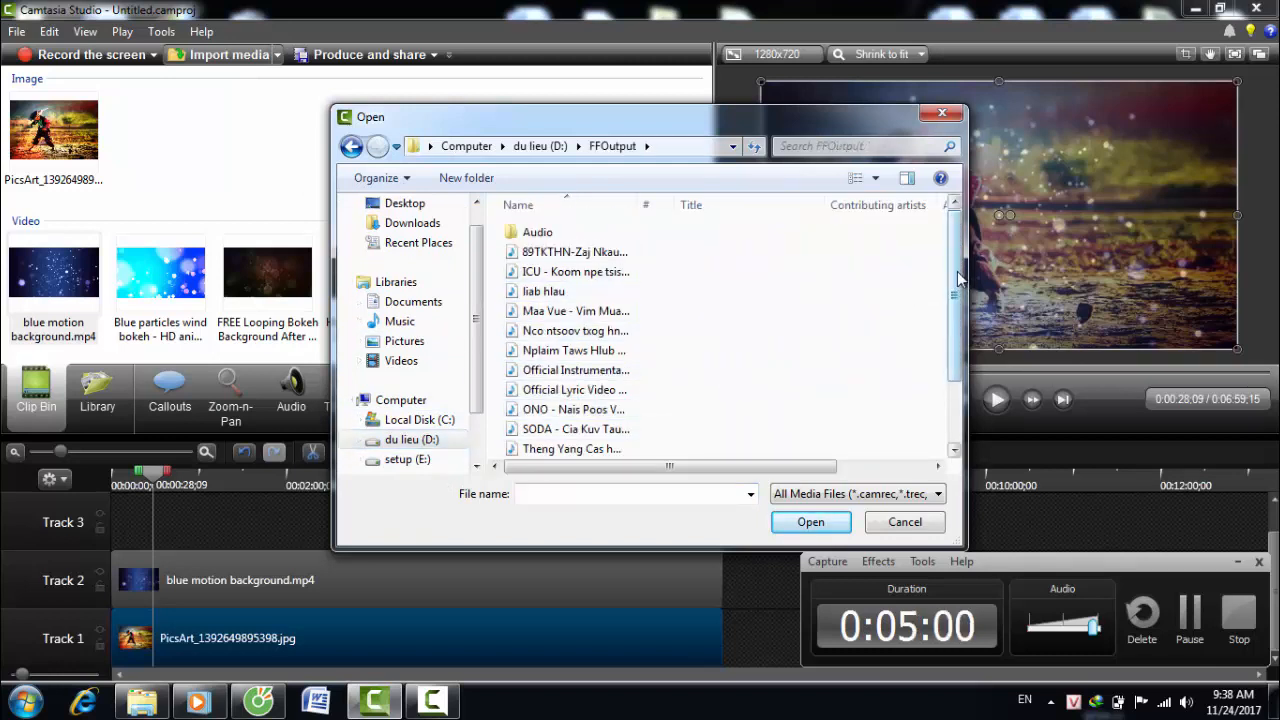
pyautogui.moveTo(958, 278); pyautogui.dragTo(960, 340)
pyautogui.click(715, 455)
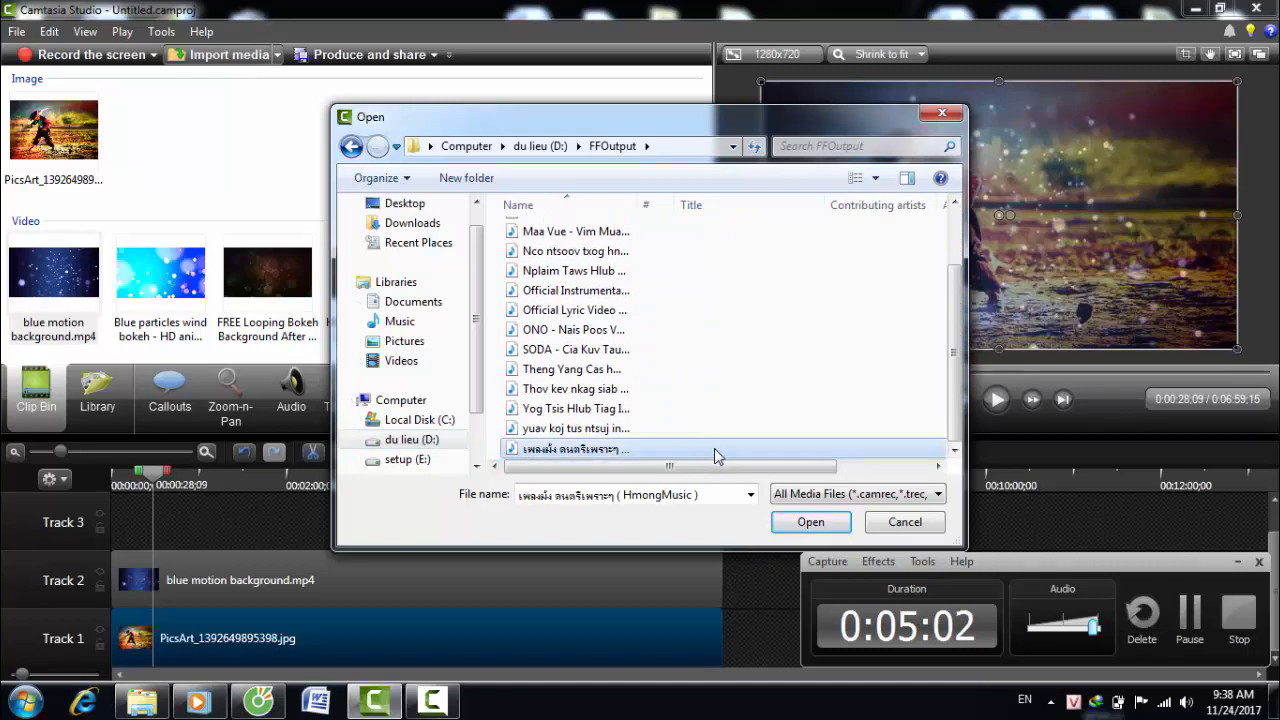
pyautogui.click(805, 522)
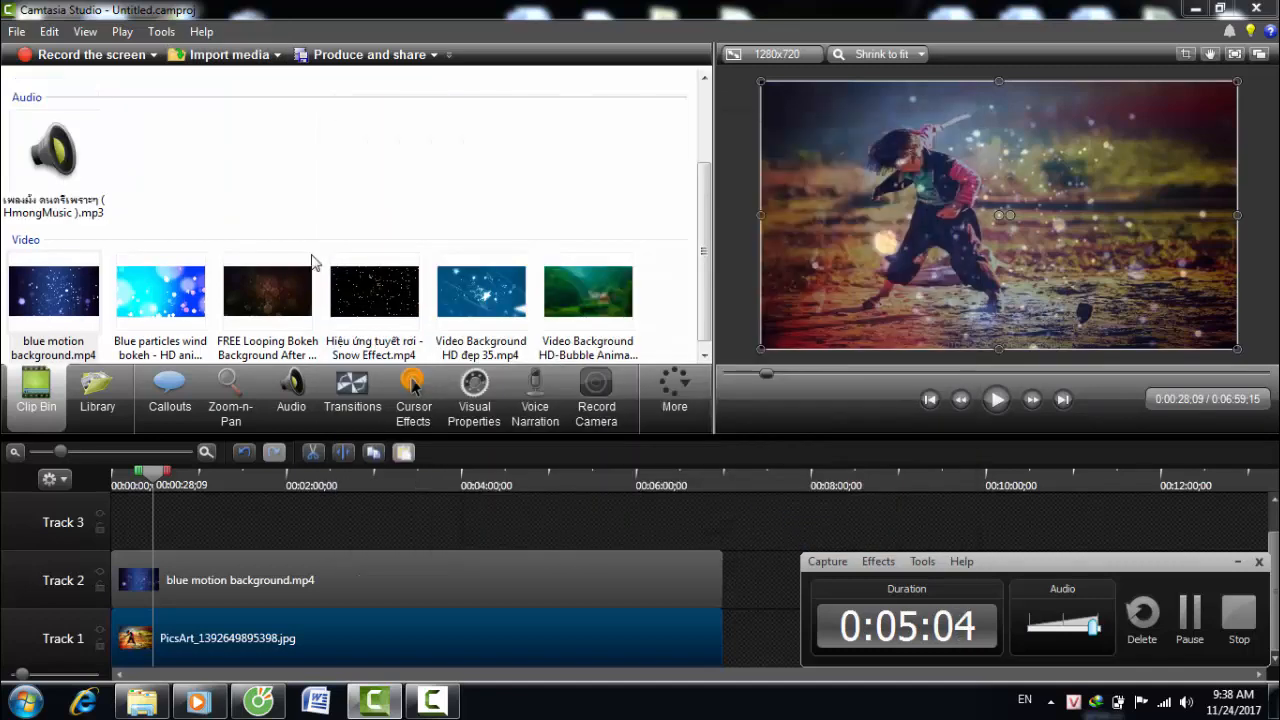
# Step: Place the imported HmongMusic mp3 on Track 3, starting at 0 seconds
pyautogui.moveTo(44, 184); pyautogui.dragTo(180, 437)
pyautogui.moveTo(188, 512); pyautogui.dragTo(189, 510)
pyautogui.click(147, 533)
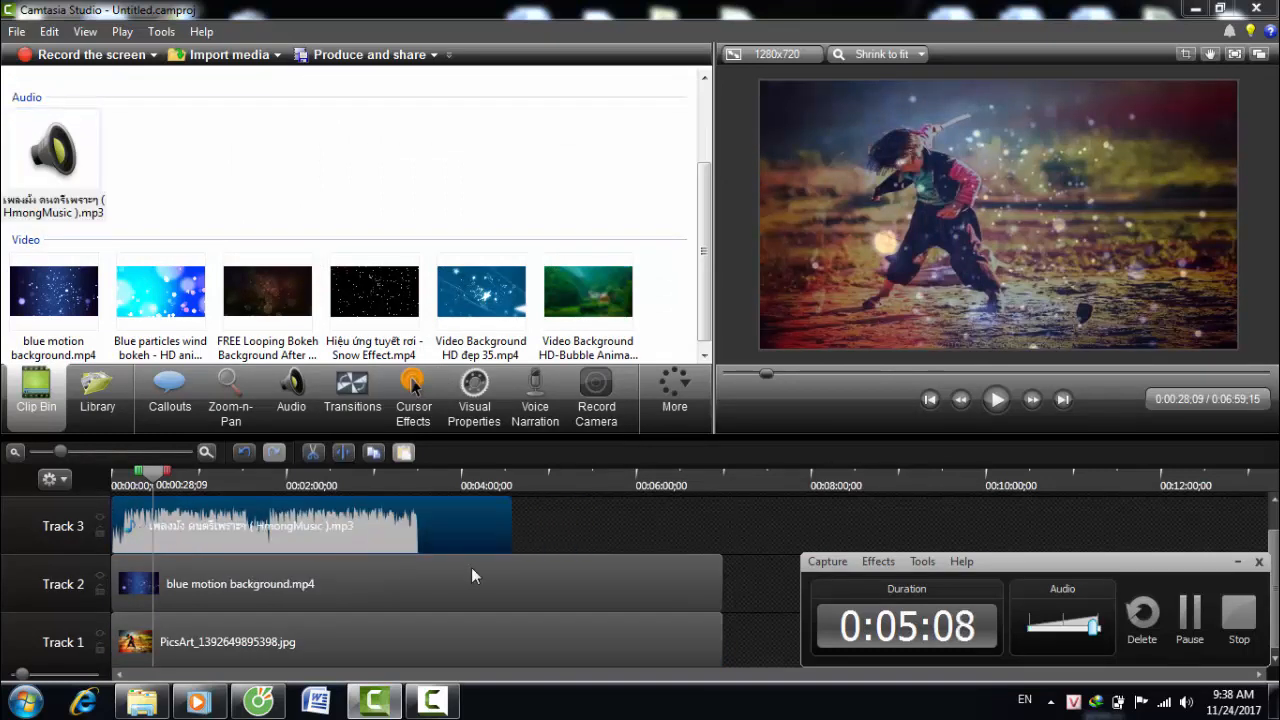
# Step: Trim the ends of the blue motion background and picture clips to match the end of the audio on Track 3
pyautogui.click(701, 562)
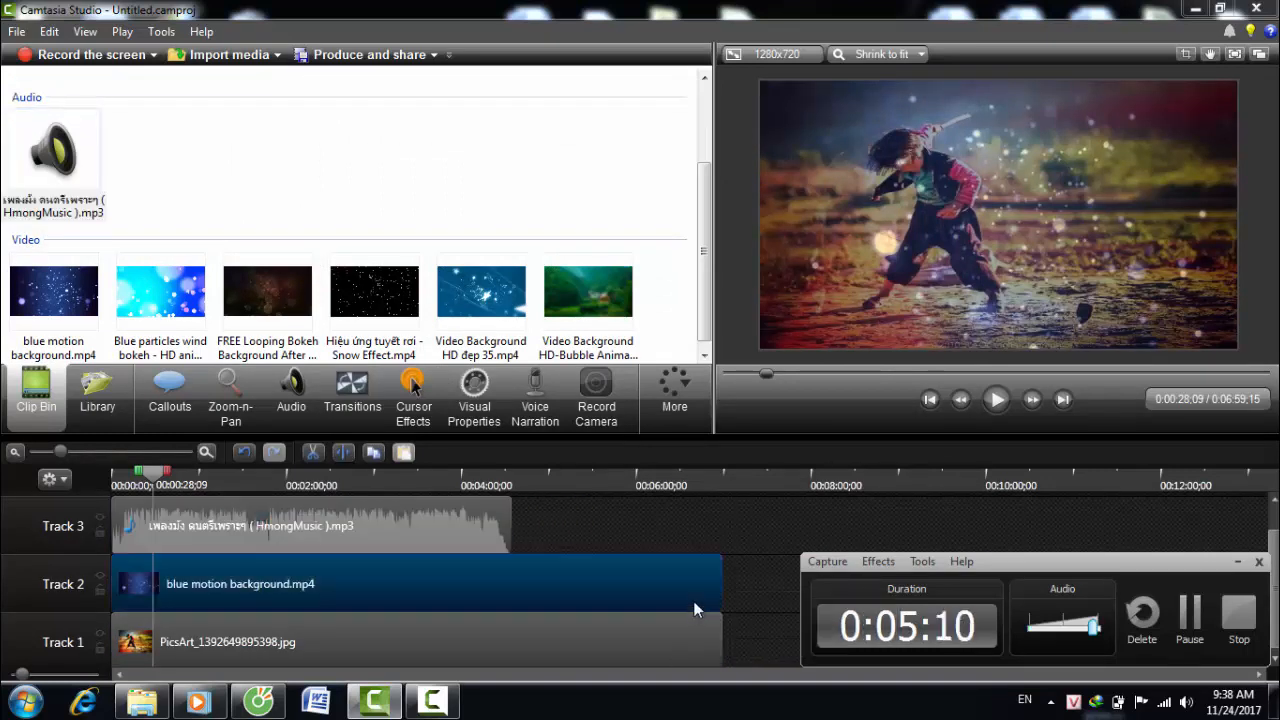
pyautogui.keyDown('ctrl'); pyautogui.click(694, 640); pyautogui.keyUp('ctrl')
pyautogui.moveTo(714, 591); pyautogui.dragTo(511, 591)
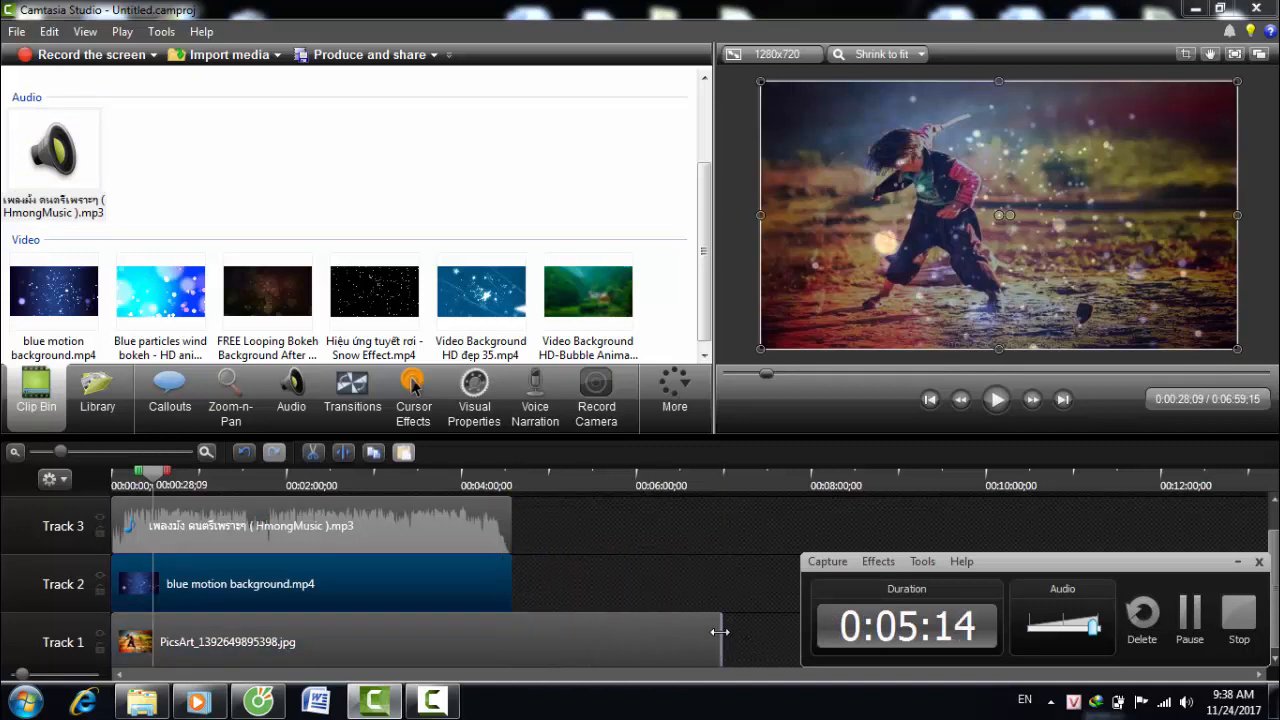
pyautogui.moveTo(720, 632); pyautogui.dragTo(511, 632)
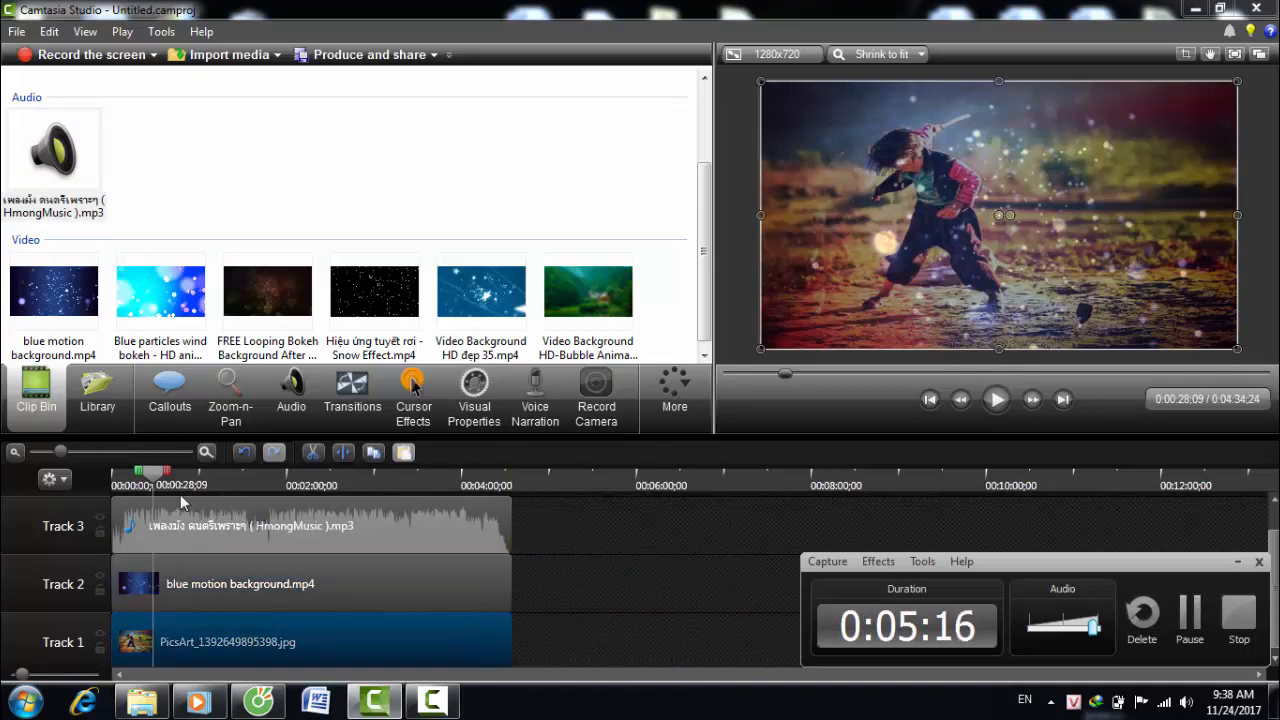
# Step: Play the timeline from the beginning for about 36 seconds to preview the overlay with the music
pyautogui.moveTo(152, 472); pyautogui.dragTo(90, 479)
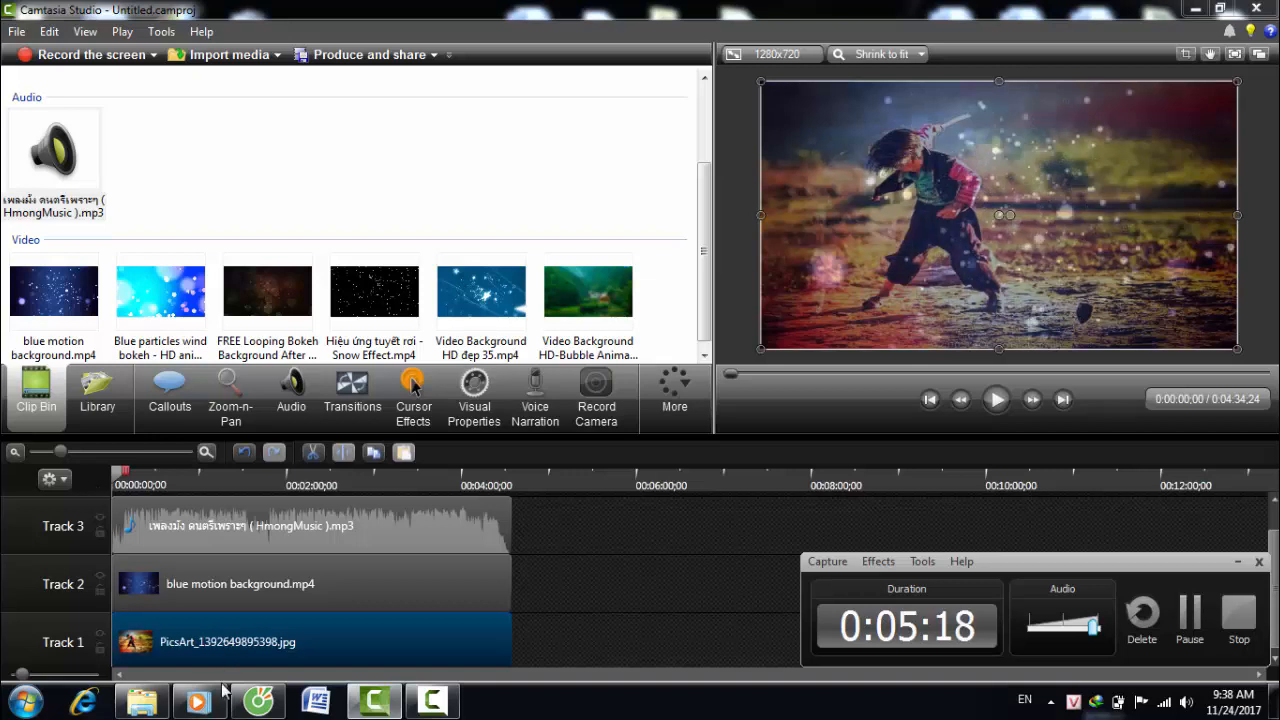
pyautogui.moveTo(200, 700)
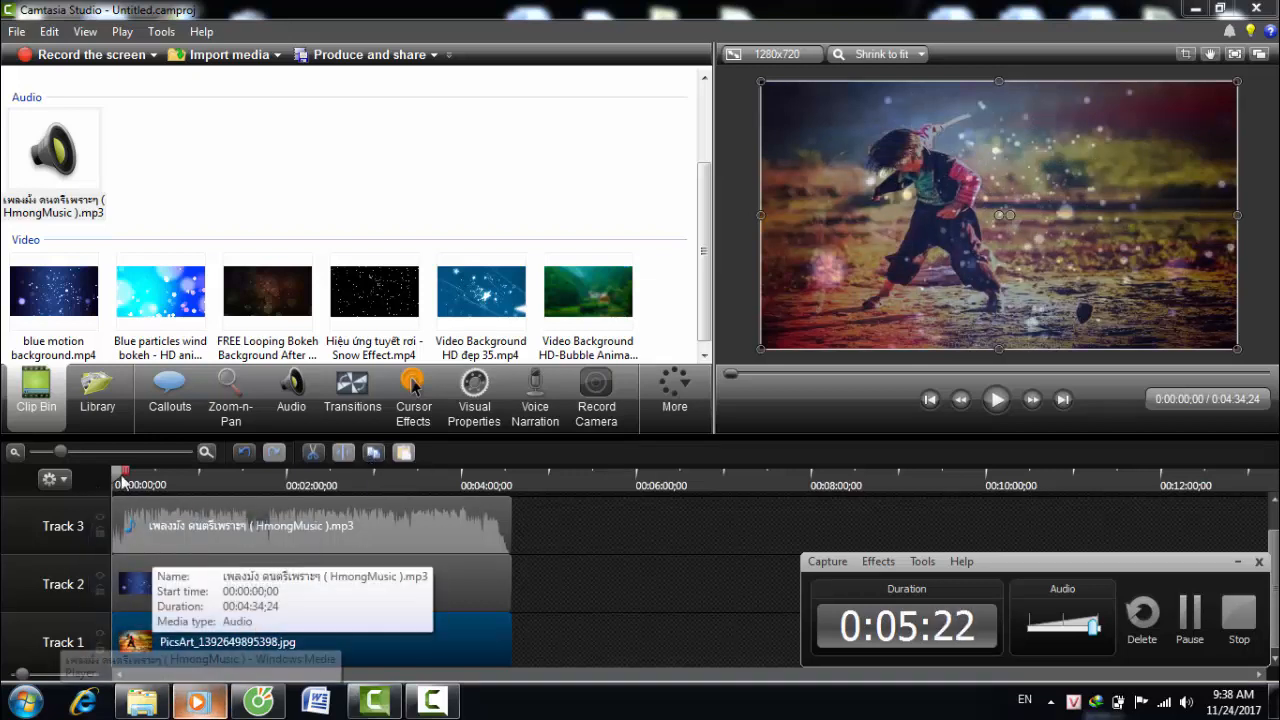
pyautogui.press('space')
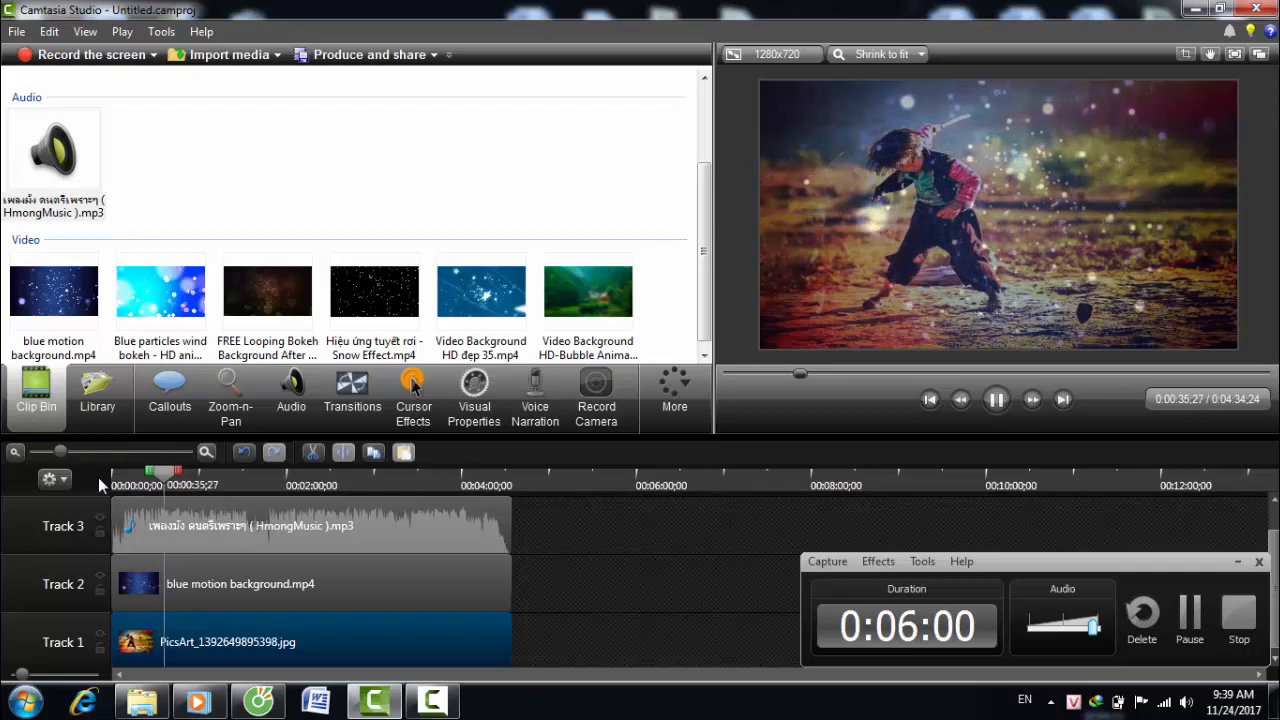
pyautogui.press('space')
# Step: Switch to Windows Media Player to look at the text title in the HmongMusic sample video, and minimize the player
pyautogui.click(202, 582)
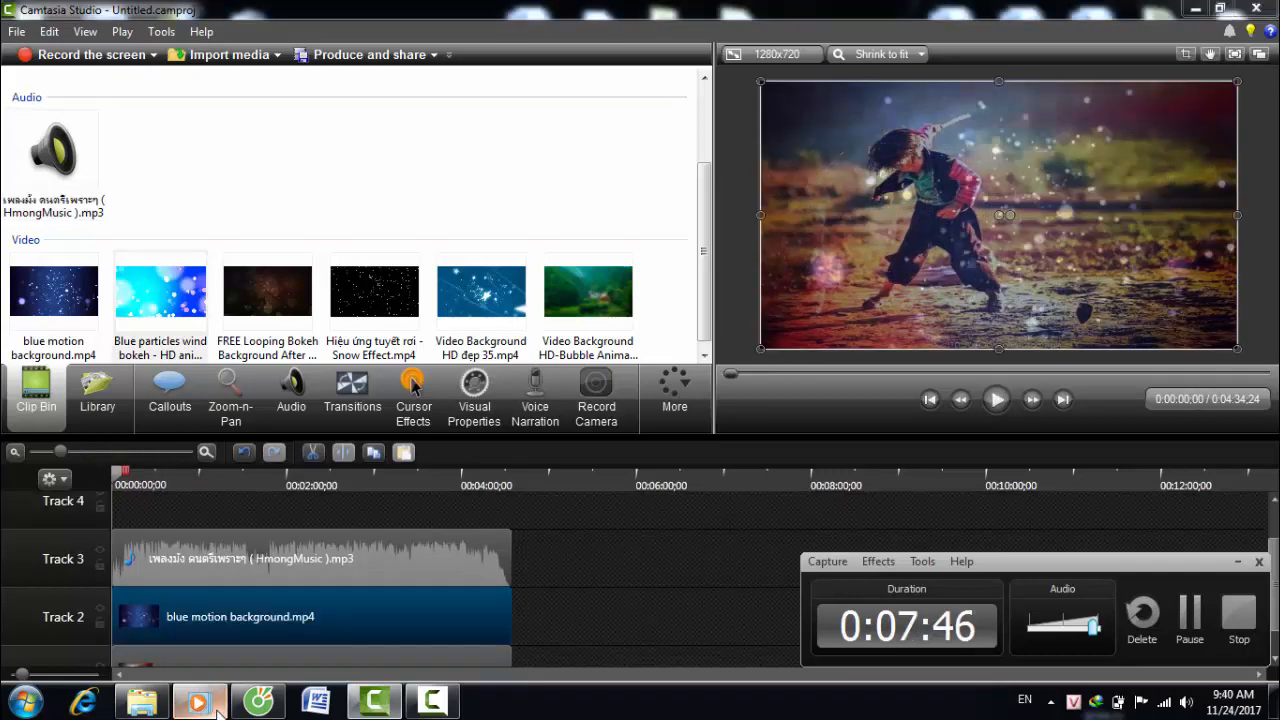
pyautogui.click(197, 702)
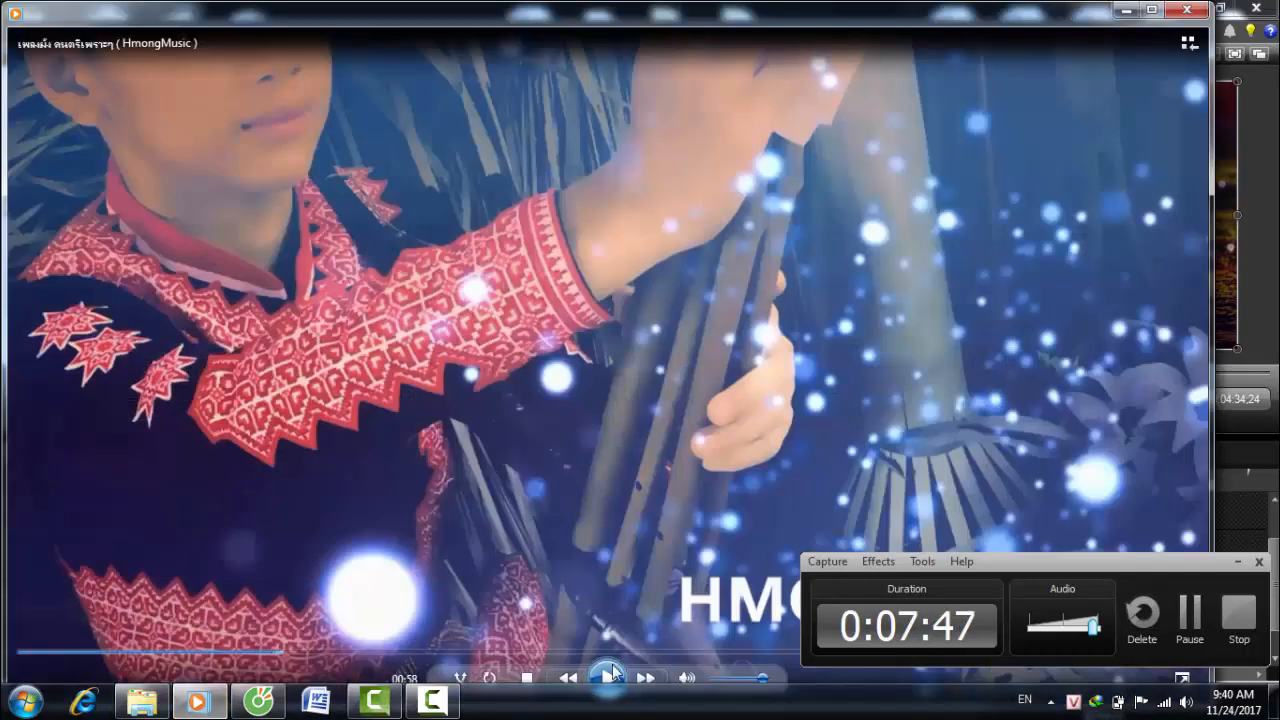
pyautogui.click(1126, 12)
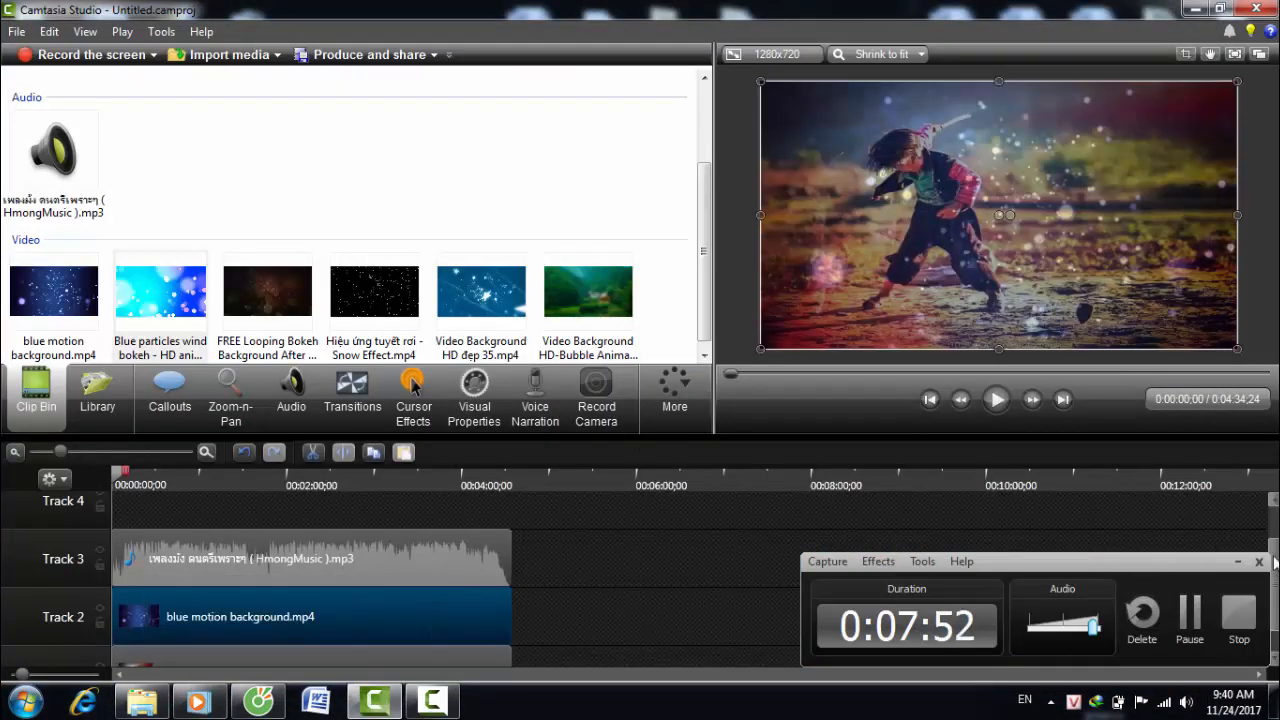
# Step: Add a Text callout on Track 4 at the start of the timeline
pyautogui.moveTo(1274, 565); pyautogui.dragTo(1274, 525)
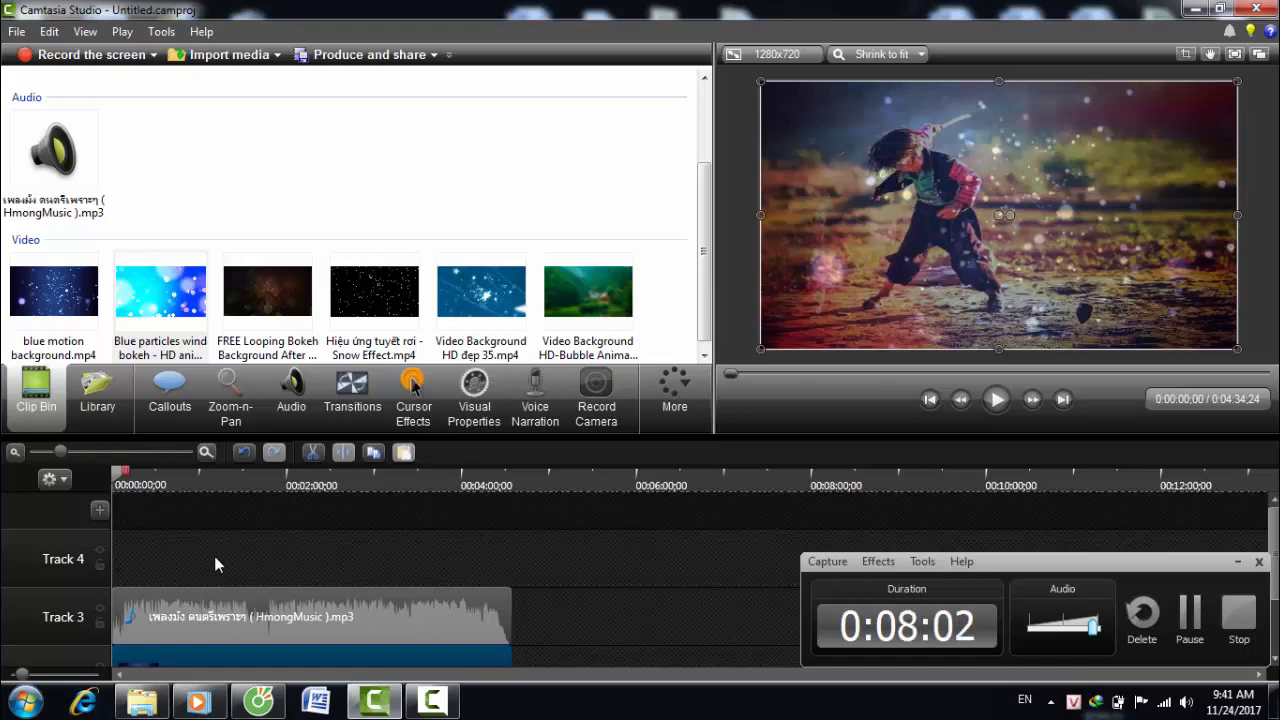
pyautogui.click(220, 55)
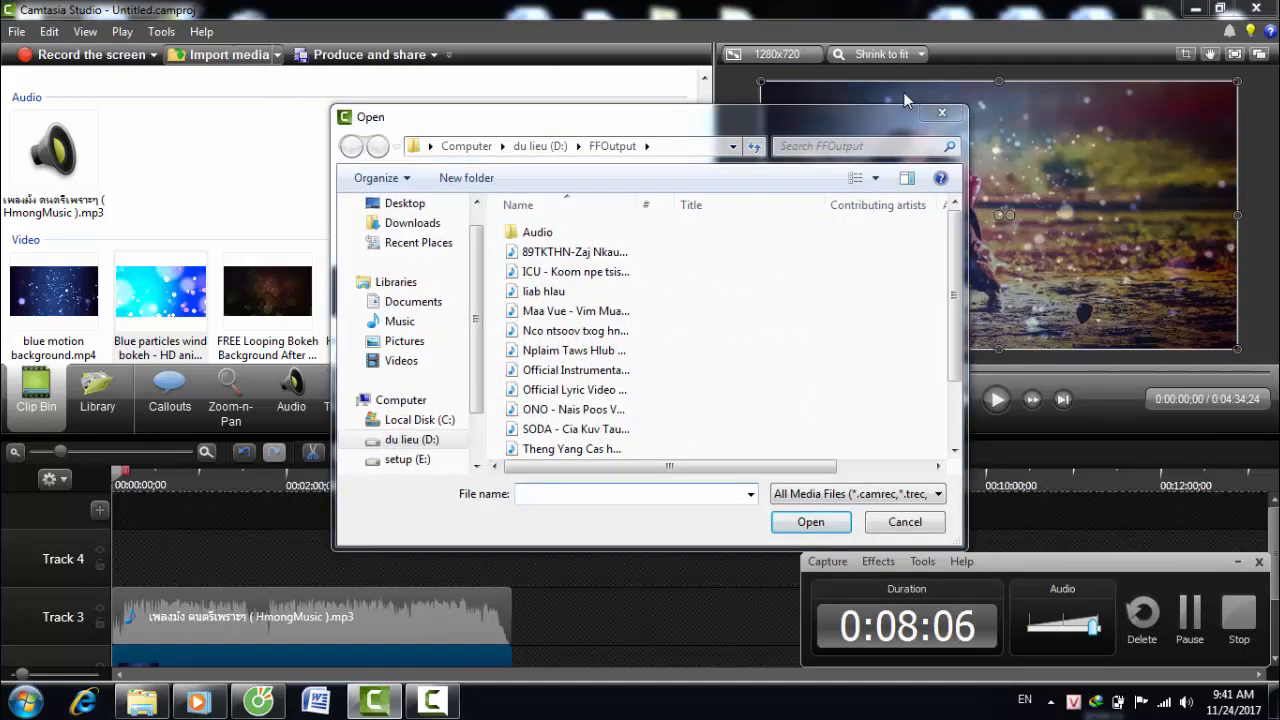
pyautogui.click(940, 114)
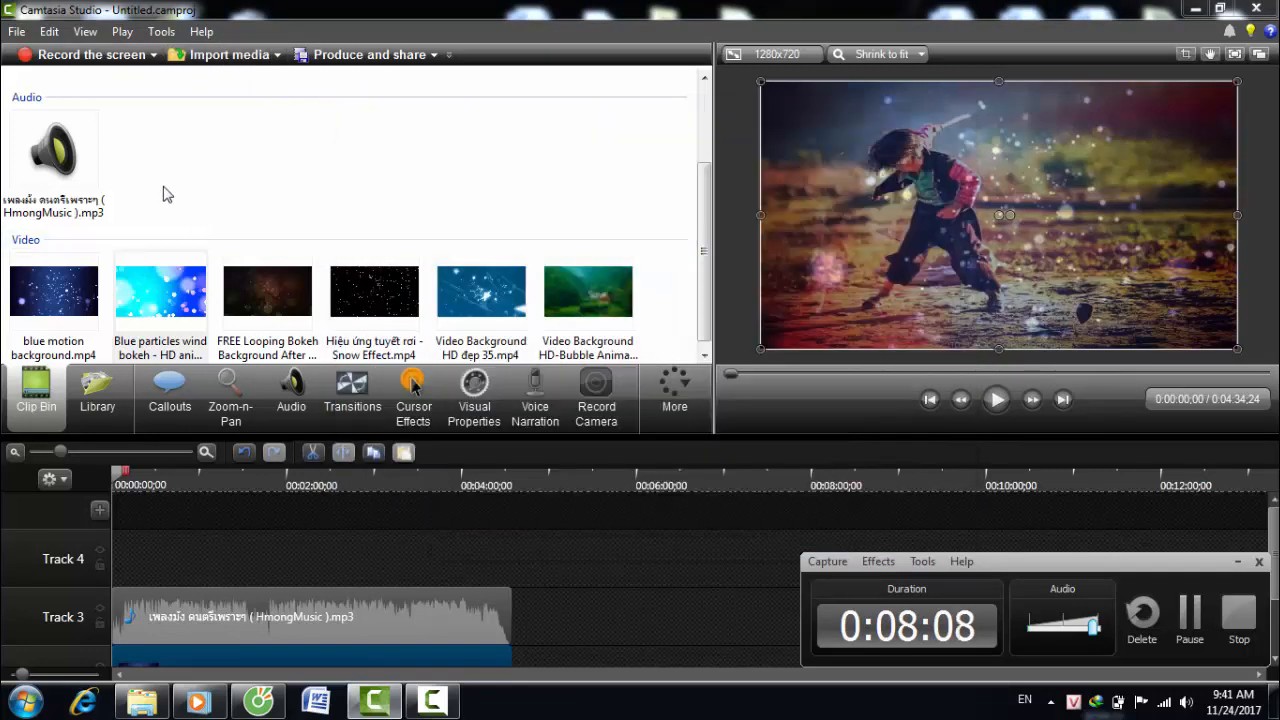
pyautogui.click(170, 393)
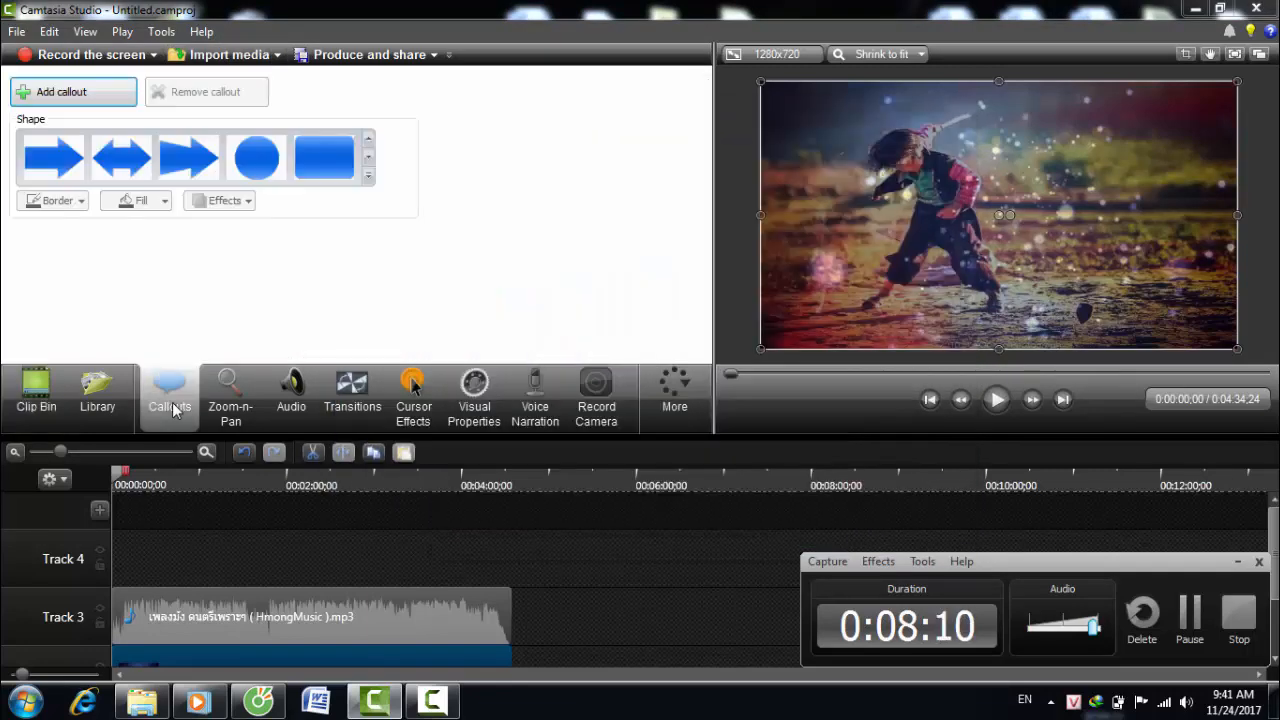
pyautogui.click(368, 177)
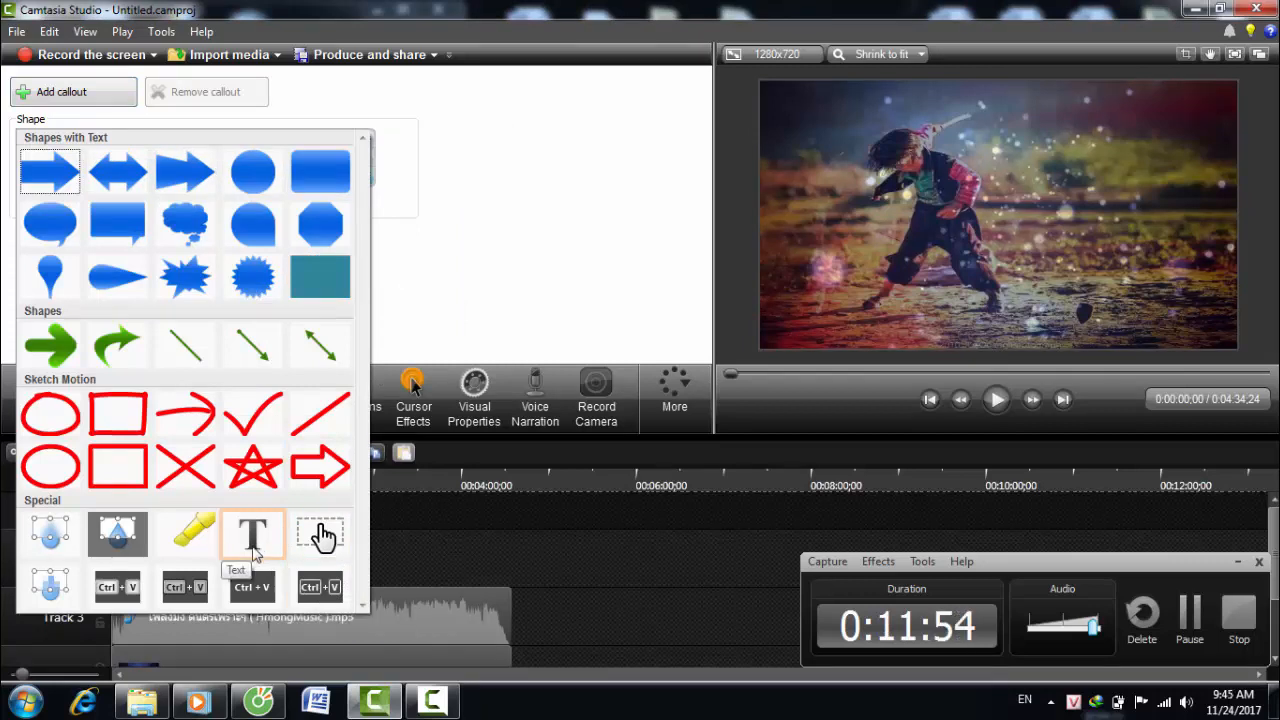
pyautogui.click(253, 540)
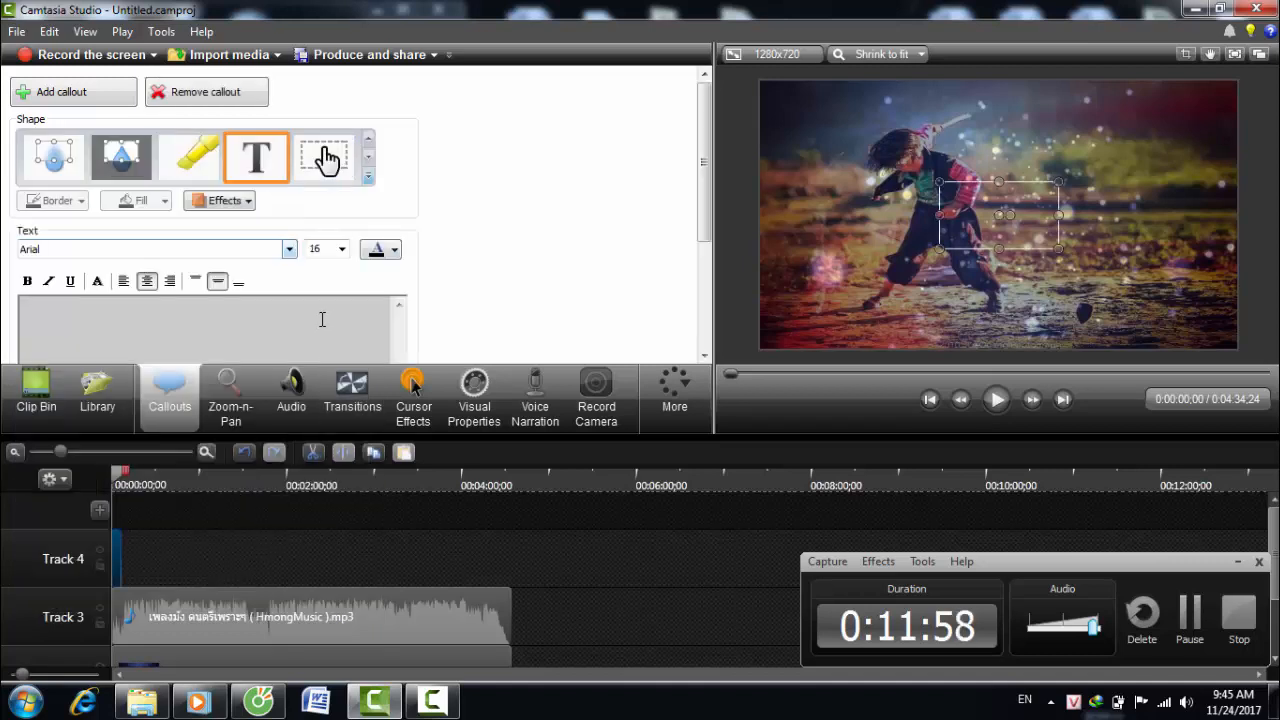
# Step: Set the text callout's font size to 48 and its font to Narkisim
pyautogui.click(342, 249)
pyautogui.click(318, 438)
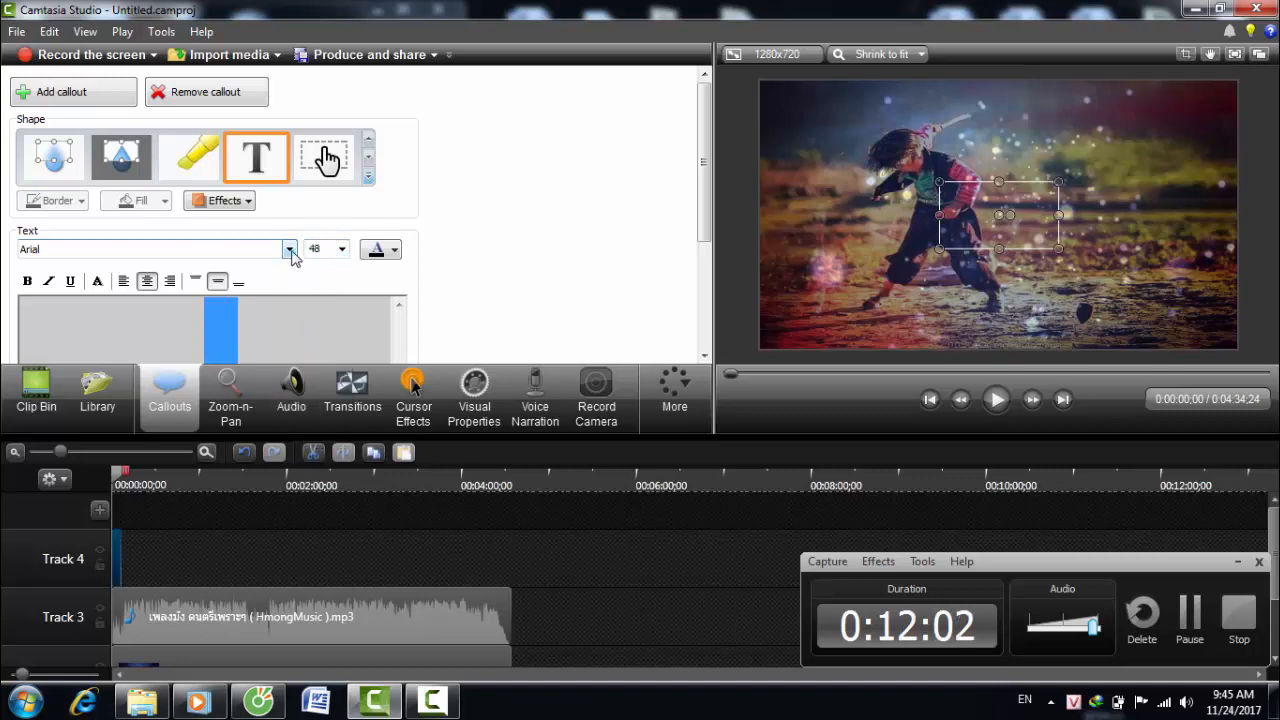
pyautogui.click(289, 249)
pyautogui.moveTo(292, 336); pyautogui.dragTo(291, 450)
pyautogui.click(268, 444)
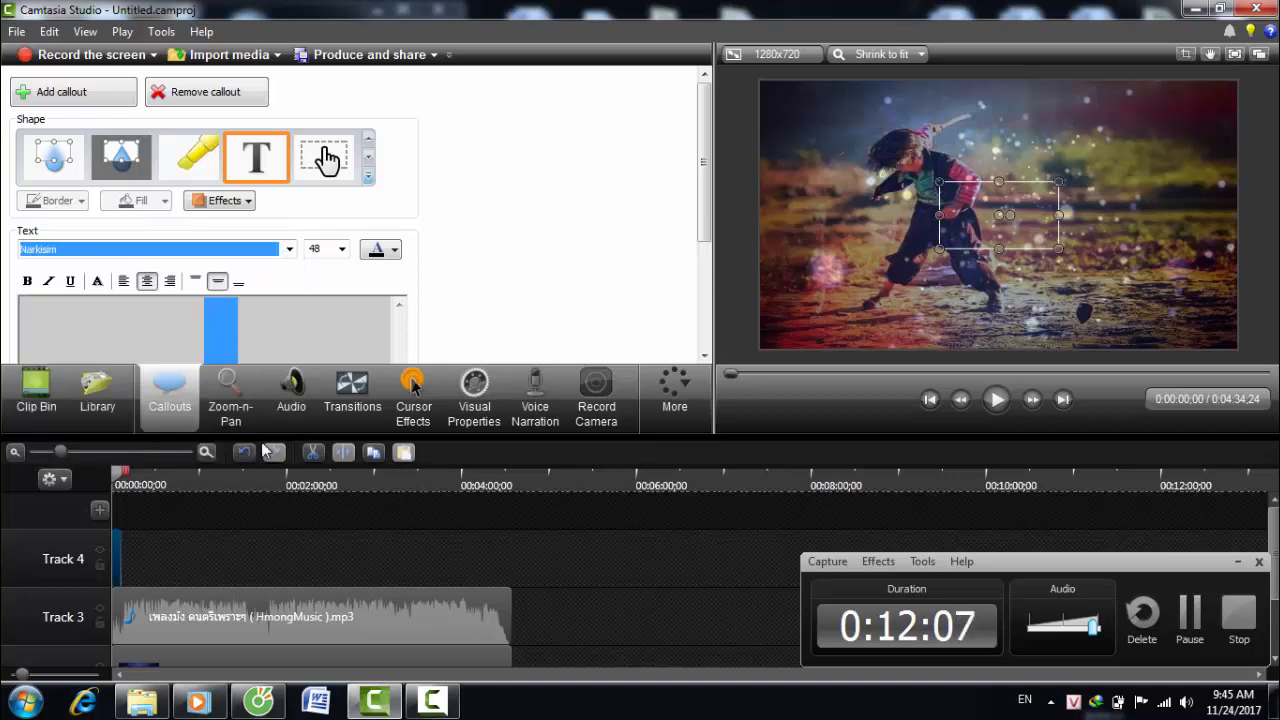
# Step: Set the text callout's font to Wide Latin and enter NKAUJ KHO SIAB as its text
pyautogui.click(289, 249)
pyautogui.moveTo(289, 417); pyautogui.dragTo(289, 460)
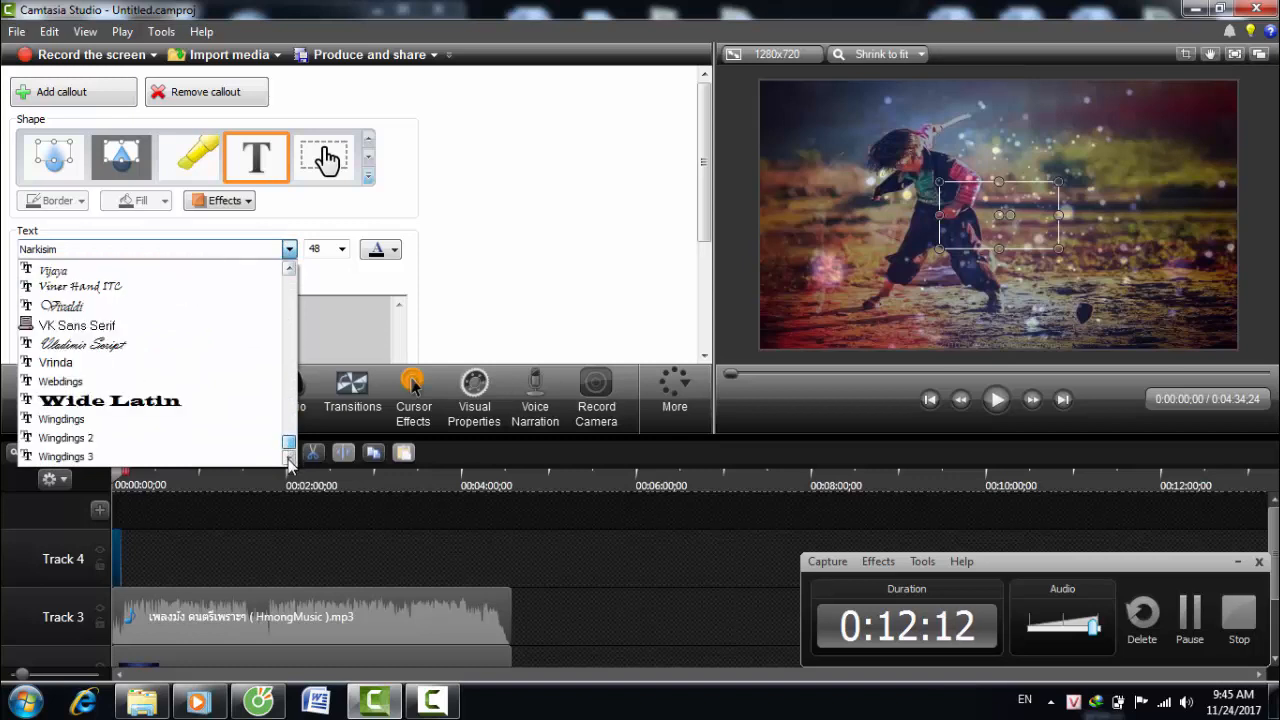
pyautogui.click(251, 405)
pyautogui.click(293, 335)
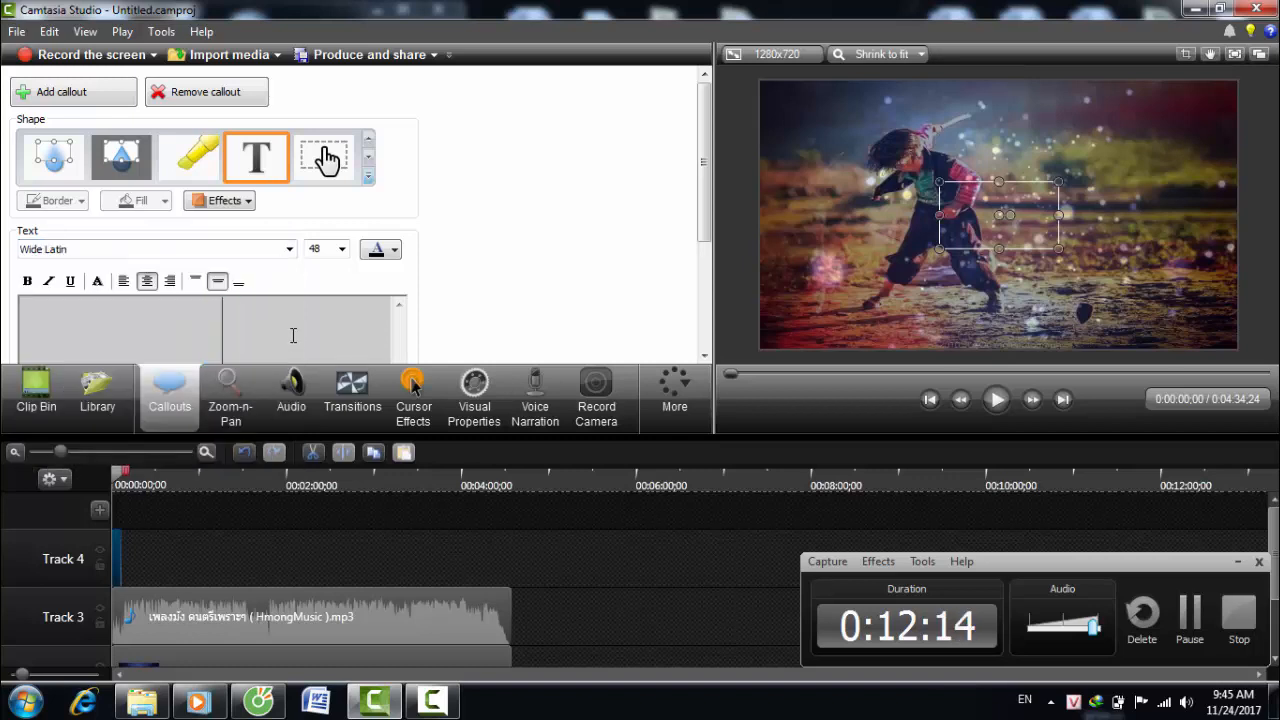
pyautogui.write('NKAJ')
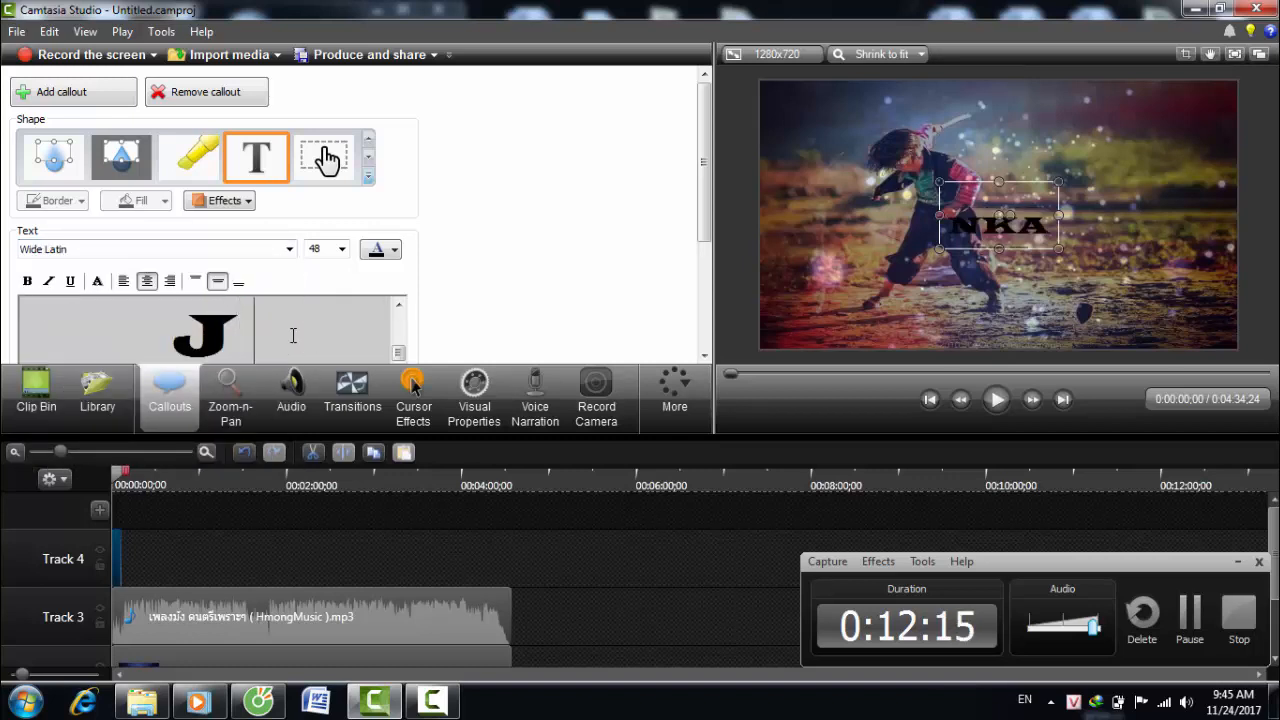
pyautogui.write(' KHO SIAB')
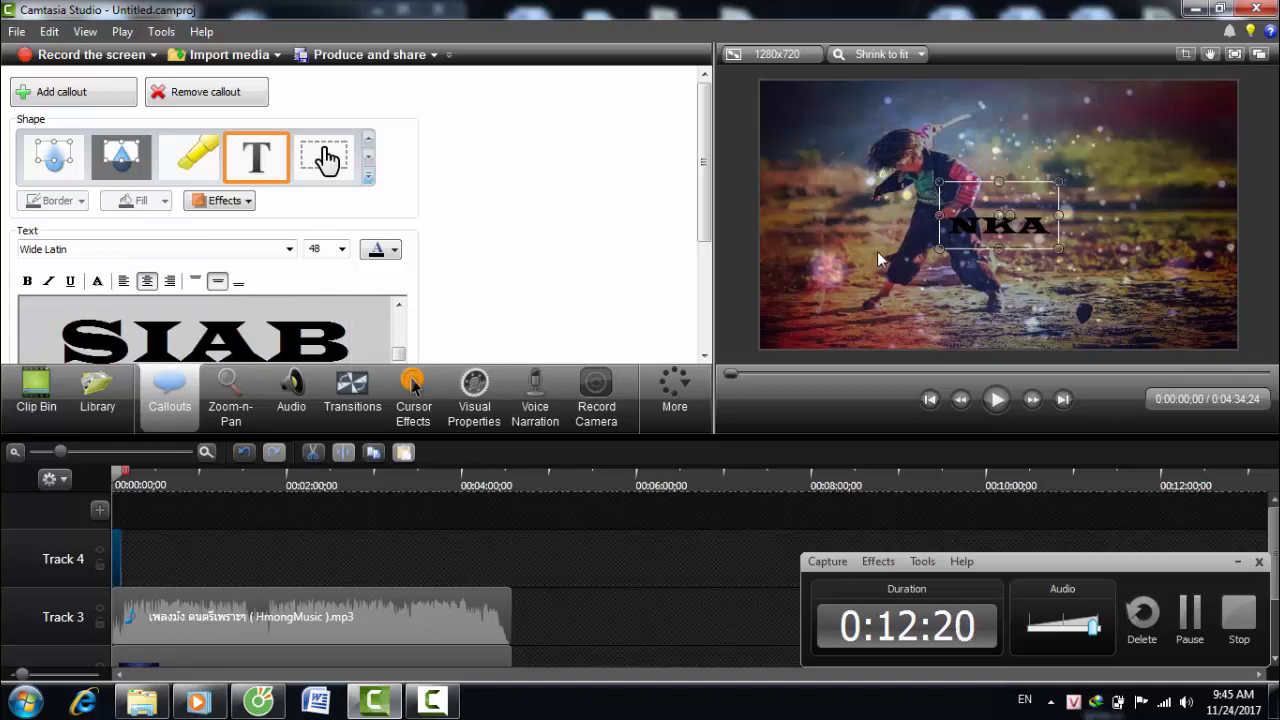
# Step: Resize the title callout so all its words fit and place it in the picture's upper-right corner
pyautogui.moveTo(1000, 247); pyautogui.dragTo(997, 329)
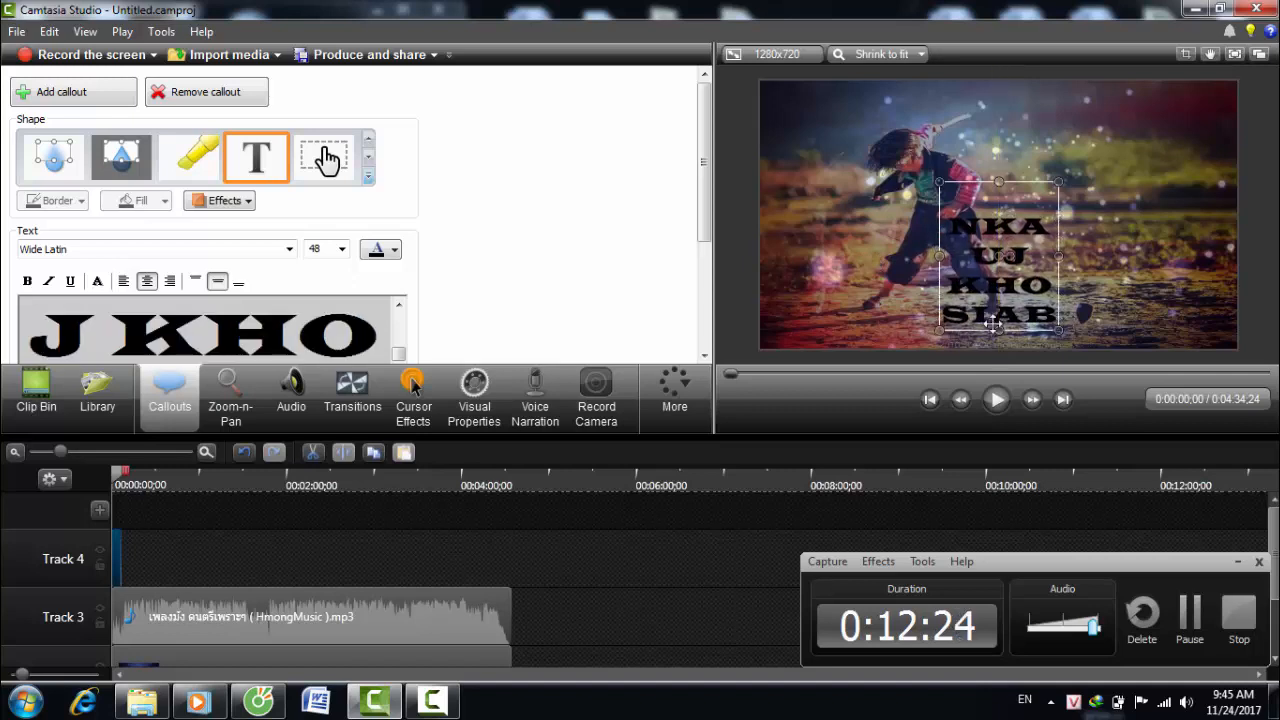
pyautogui.moveTo(939, 255); pyautogui.dragTo(846, 256)
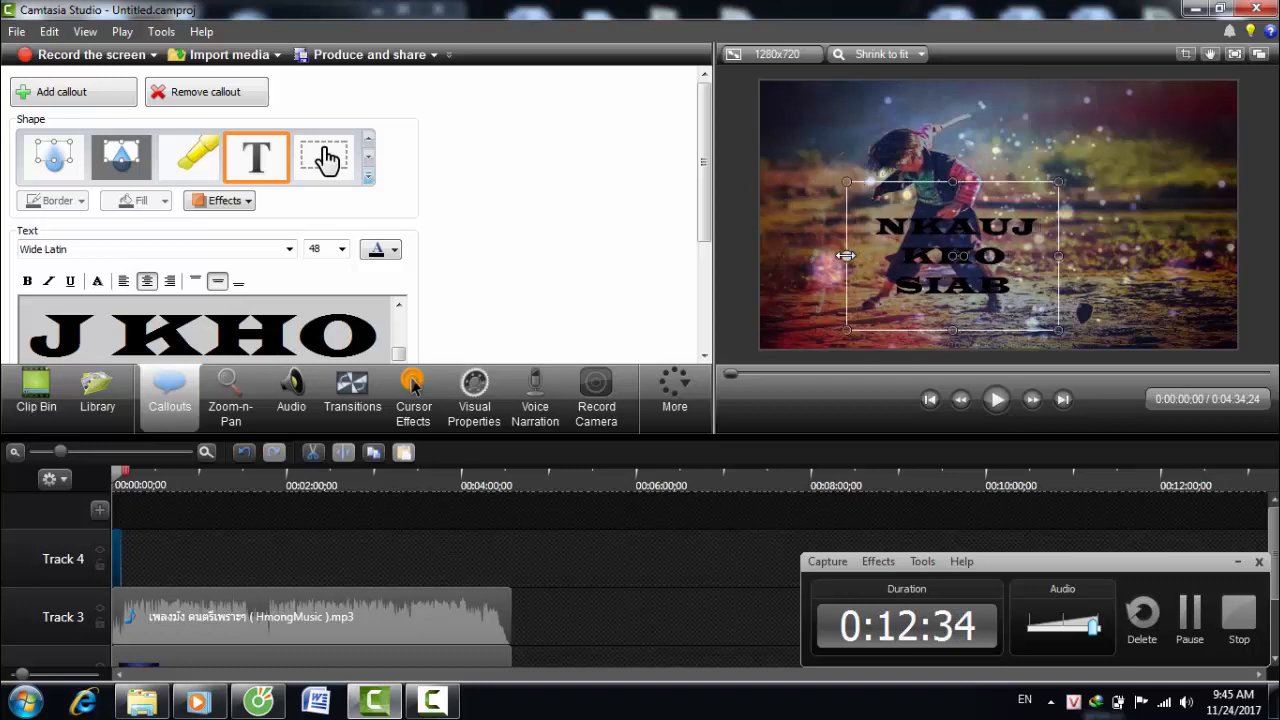
pyautogui.moveTo(949, 243); pyautogui.dragTo(1098, 134)
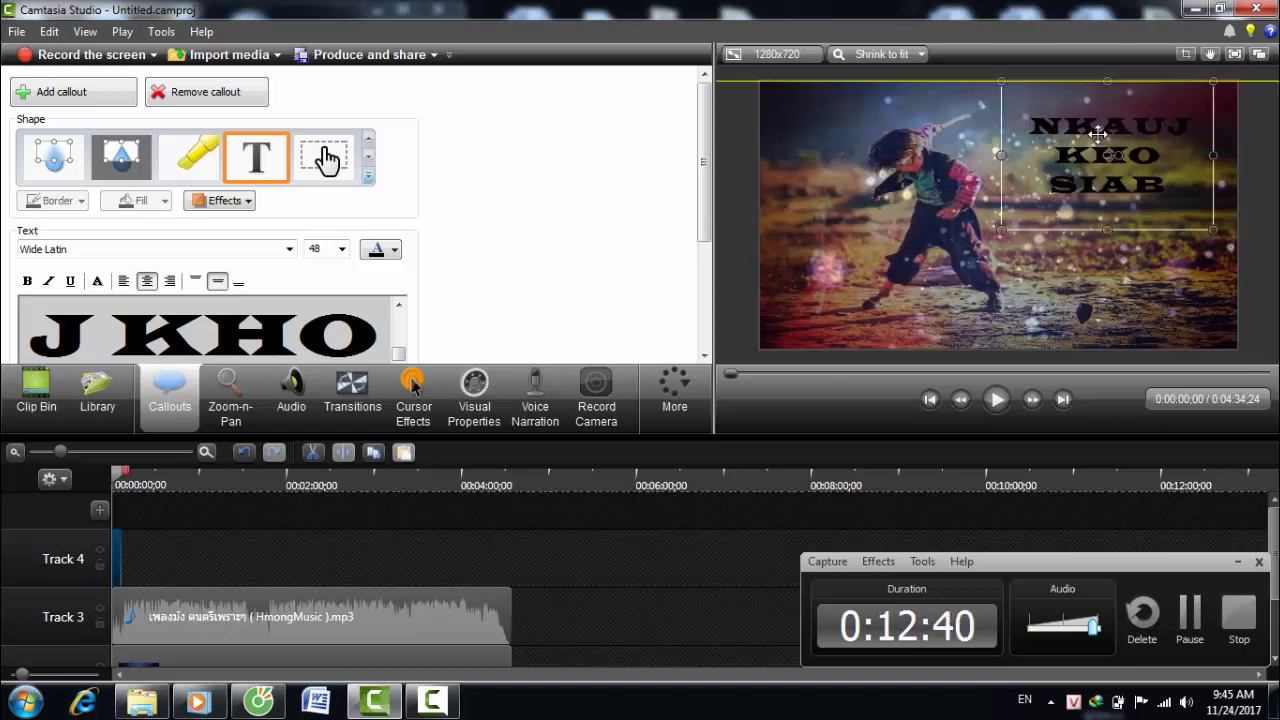
pyautogui.moveTo(1098, 134)
pyautogui.mouseDown()
pyautogui.moveTo(1150, 120)
pyautogui.moveTo(1118, 137)
pyautogui.mouseUp()
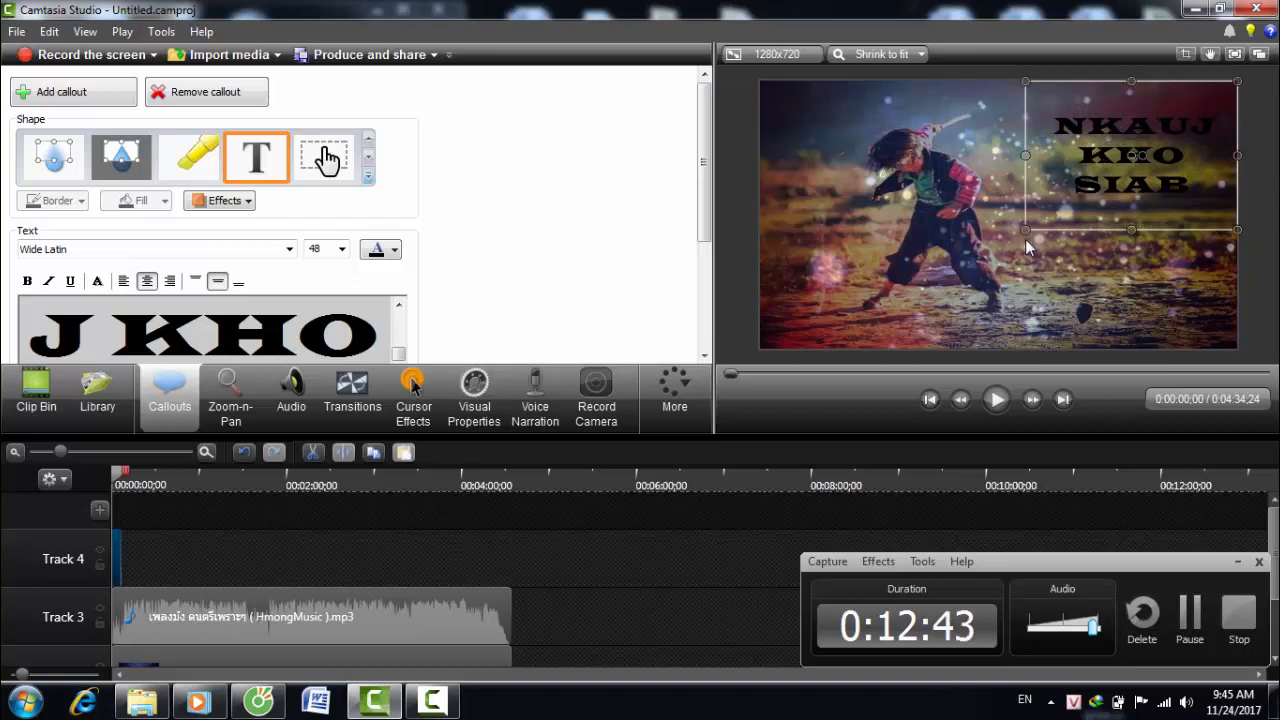
pyautogui.moveTo(1025, 231); pyautogui.dragTo(1060, 197)
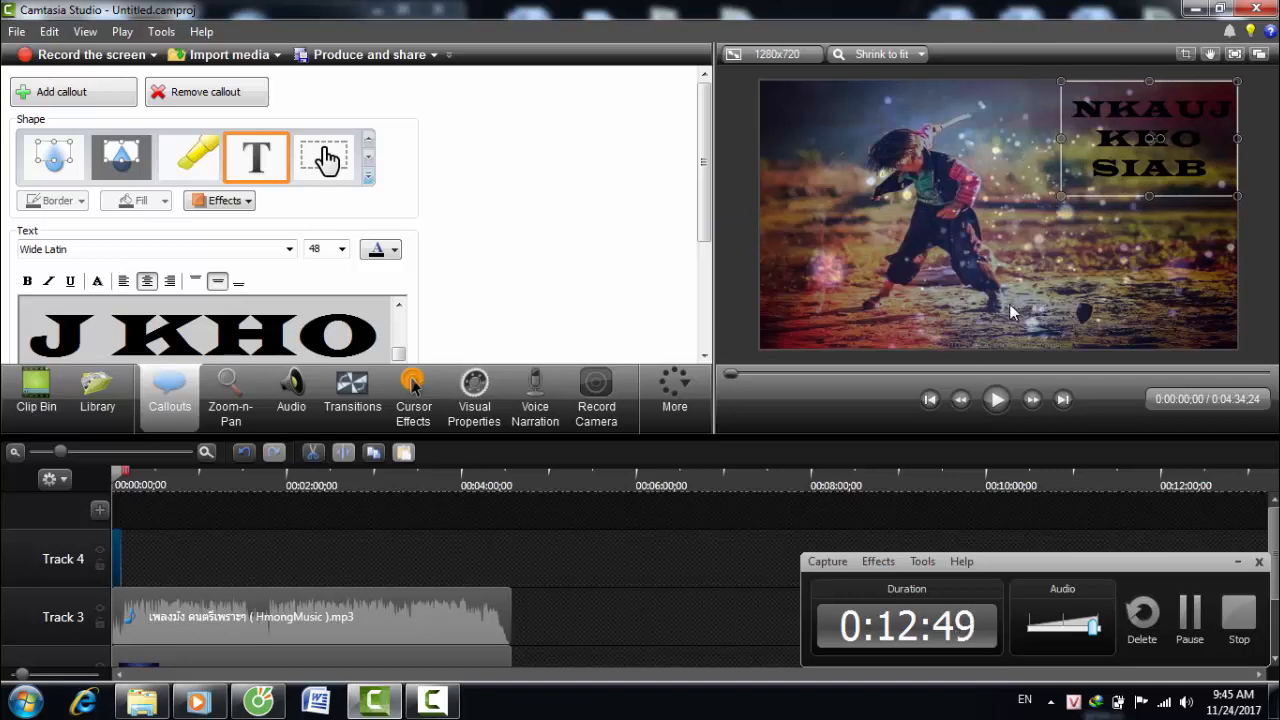
# Step: Try a medium gray and a dark gray on the whole title text, and set it back to black
pyautogui.click(396, 251)
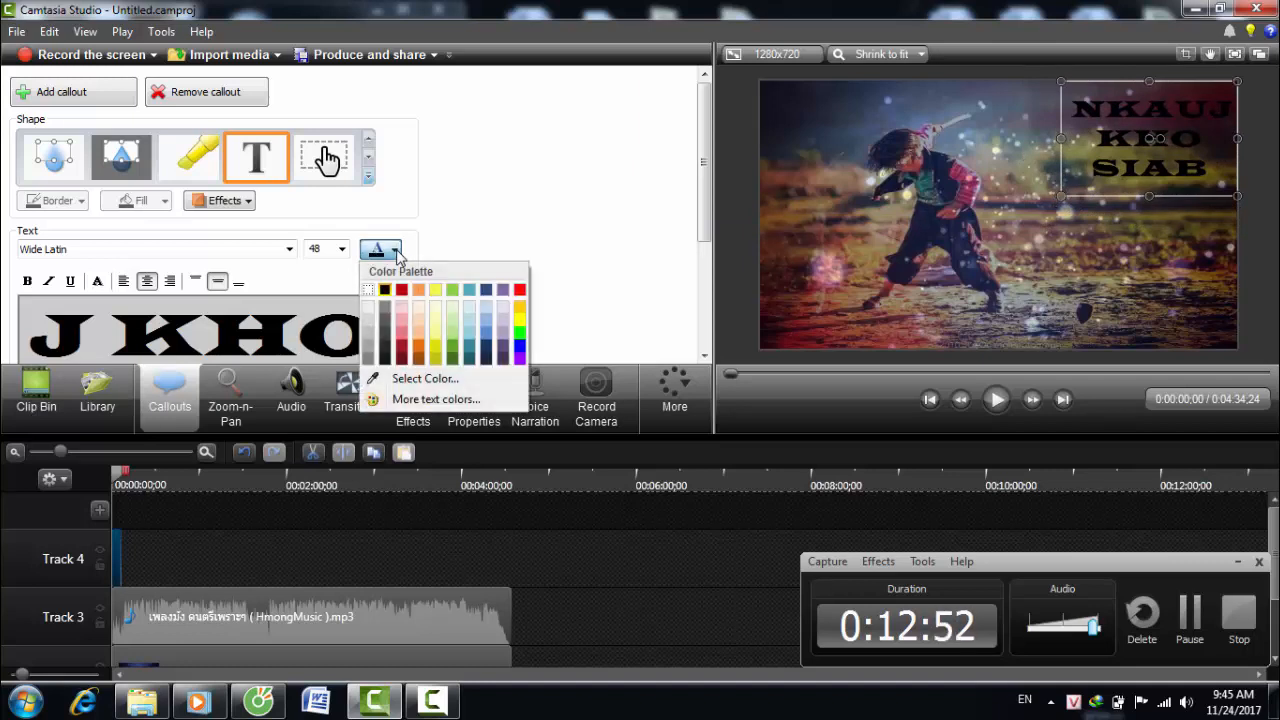
pyautogui.click(386, 321)
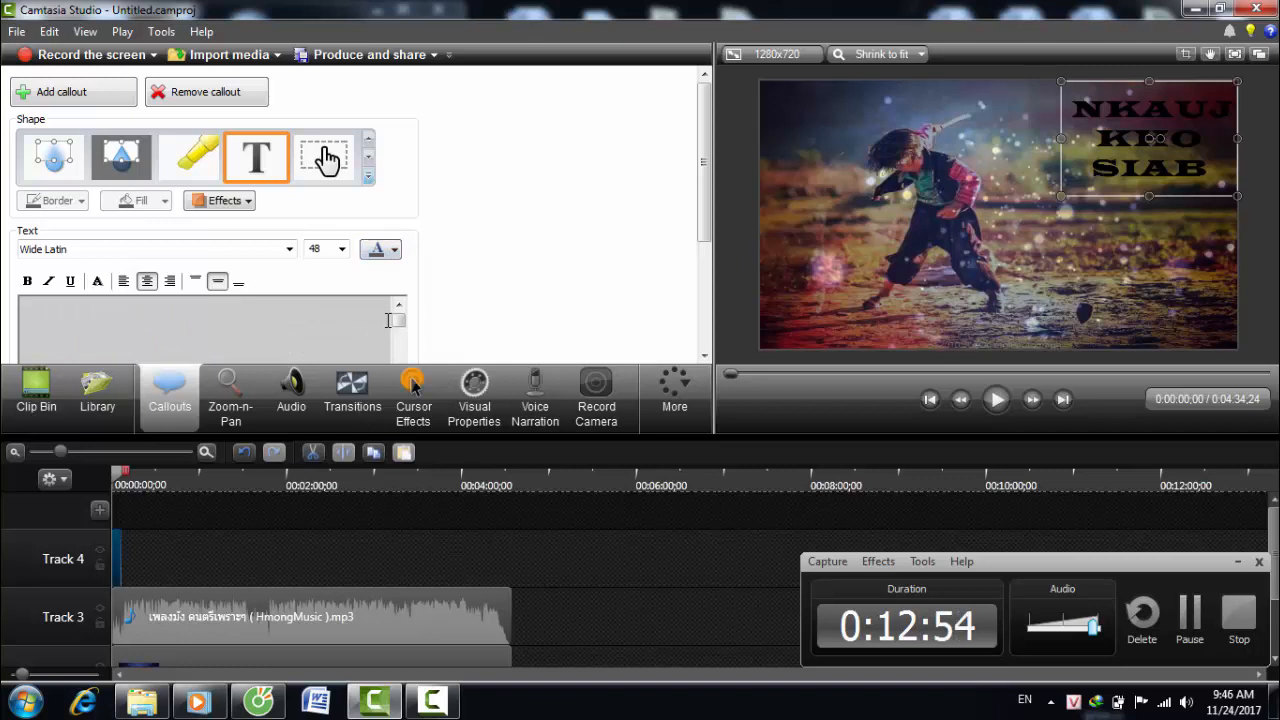
pyautogui.moveTo(400, 322); pyautogui.dragTo(400, 339)
pyautogui.click(352, 326)
pyautogui.hotkey('ctrl', 'a')
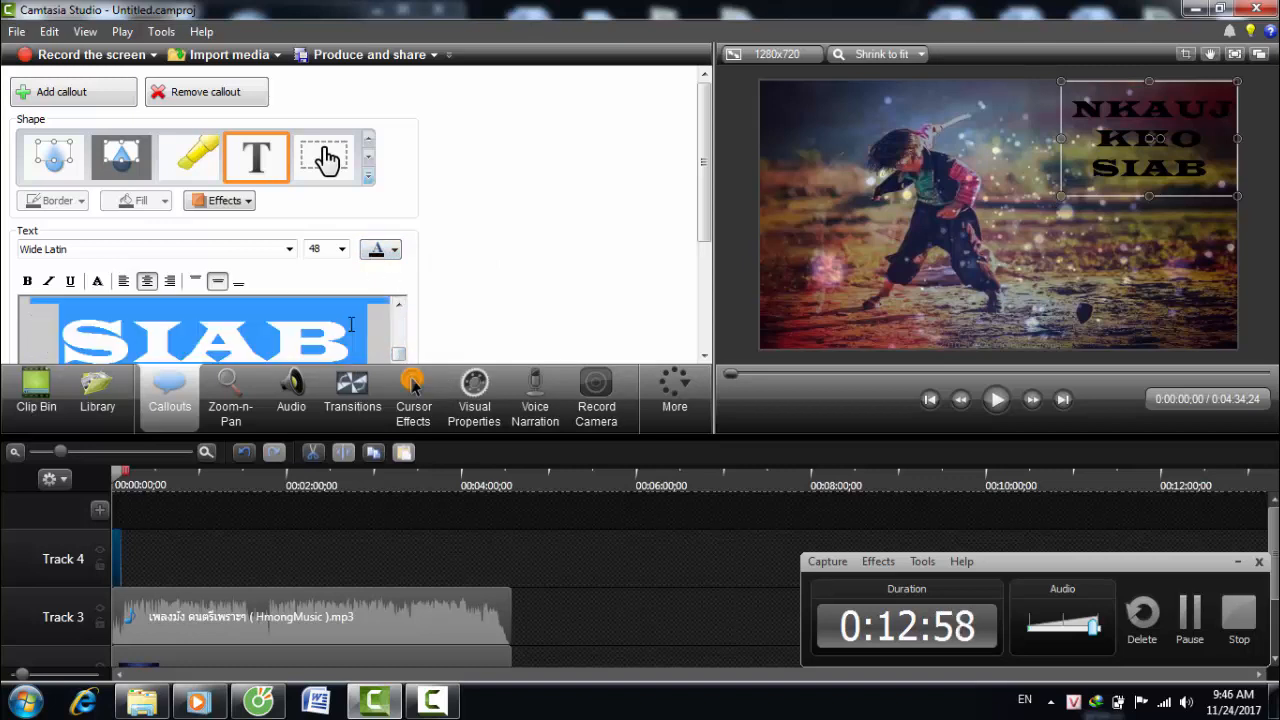
pyautogui.click(387, 256)
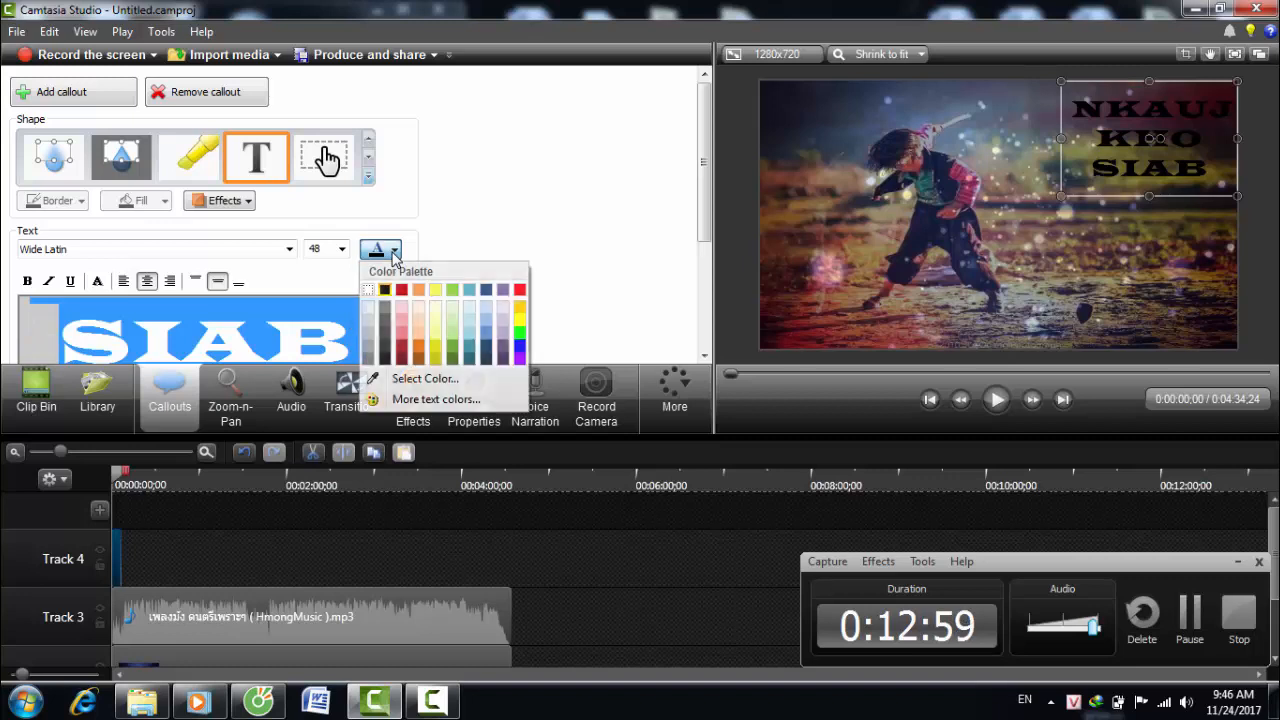
pyautogui.click(387, 320)
pyautogui.click(395, 252)
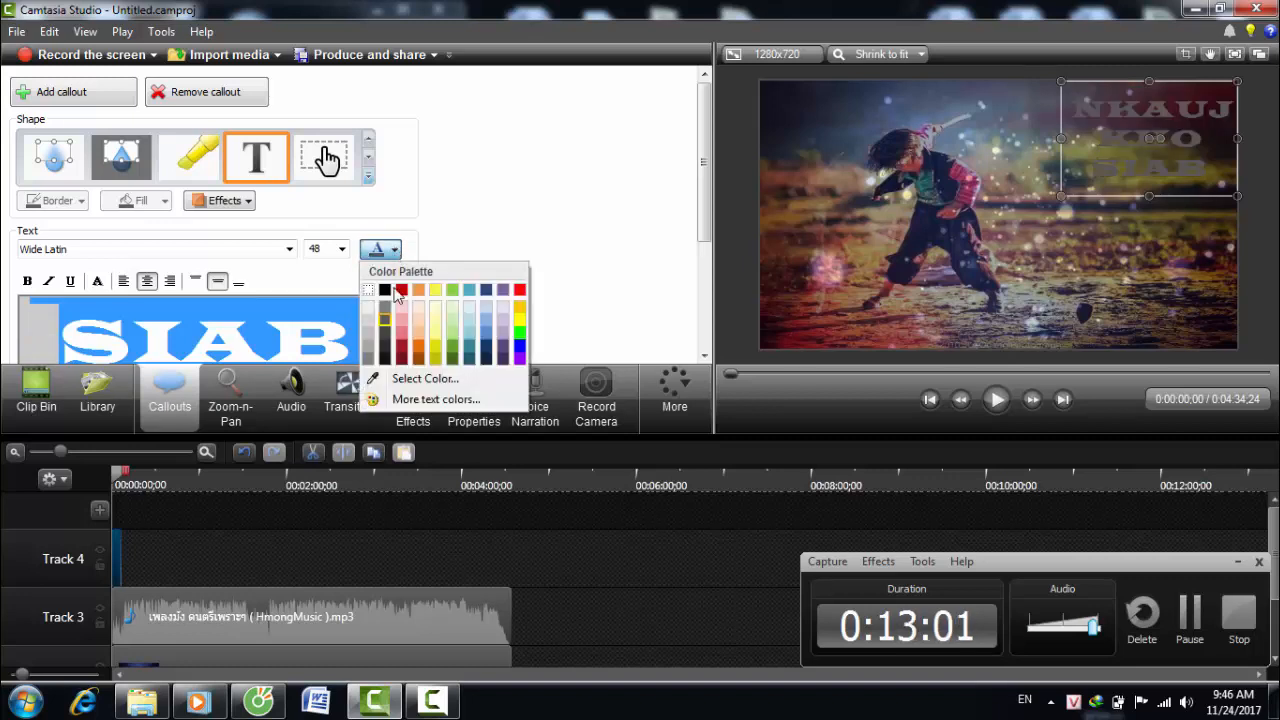
pyautogui.click(389, 346)
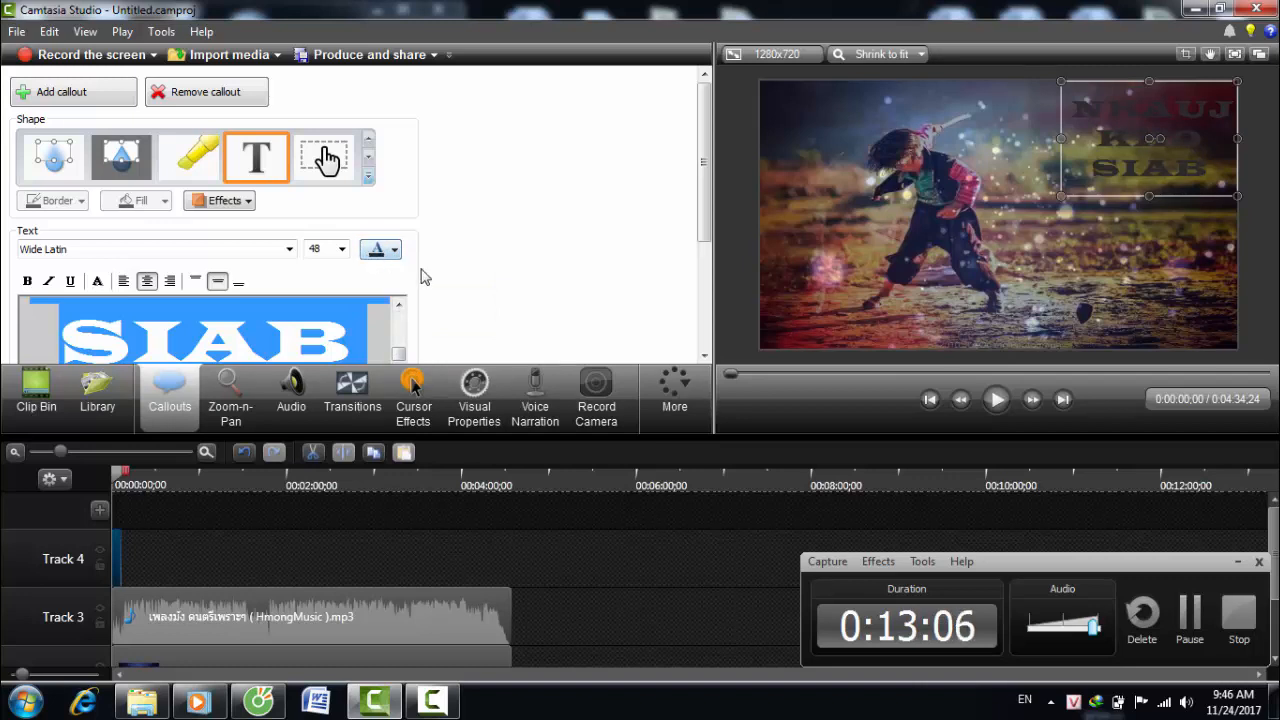
pyautogui.click(393, 250)
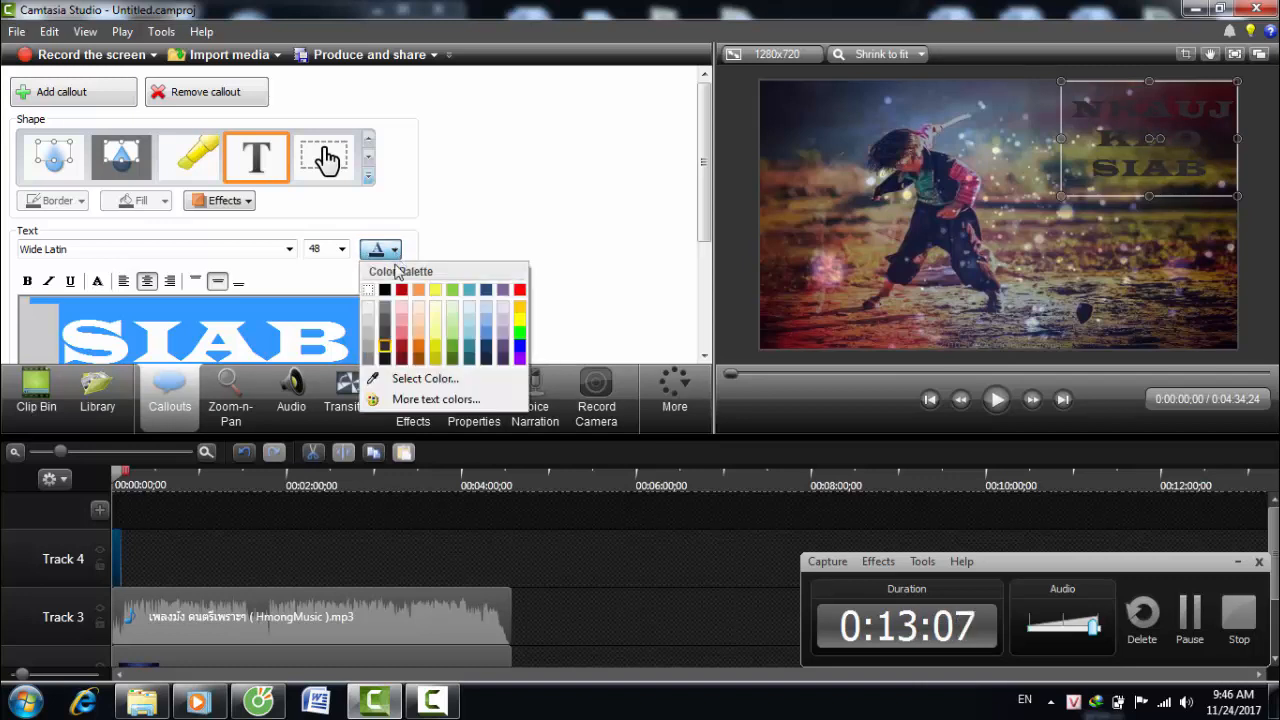
pyautogui.click(390, 296)
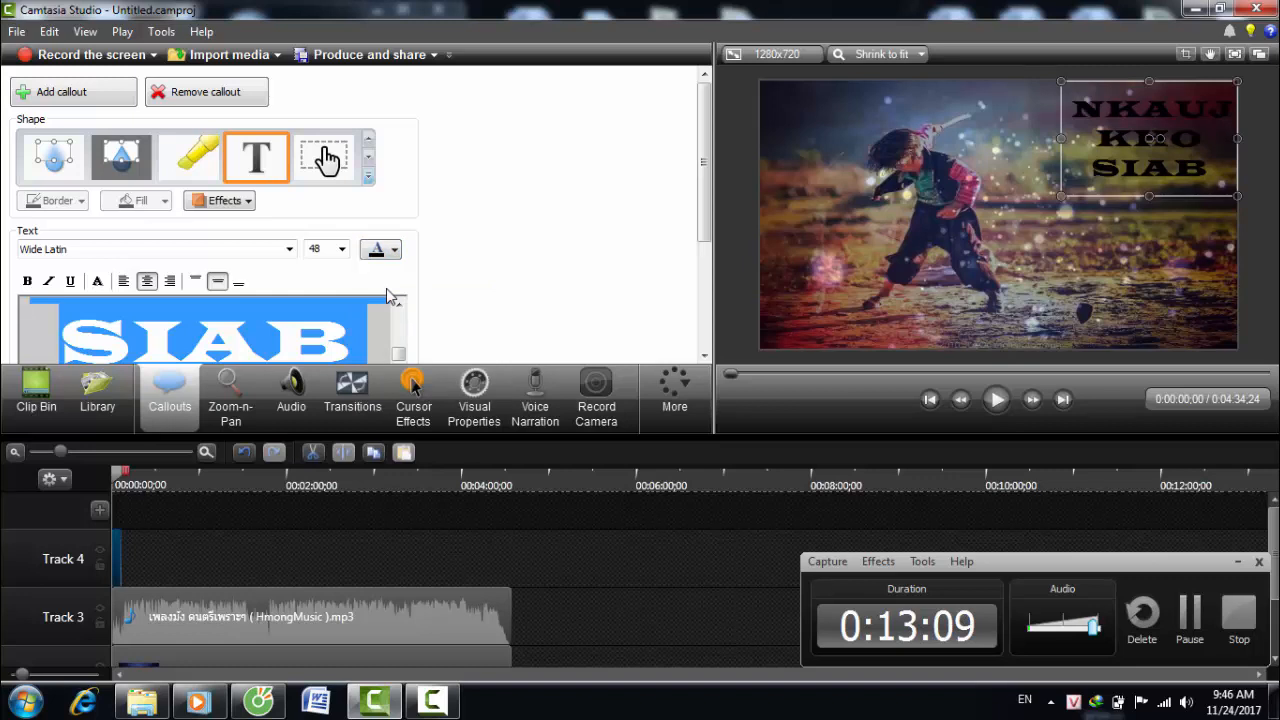
# Step: Make the title text bold and add a text shadow, keeping the Wide Latin font
pyautogui.click(289, 250)
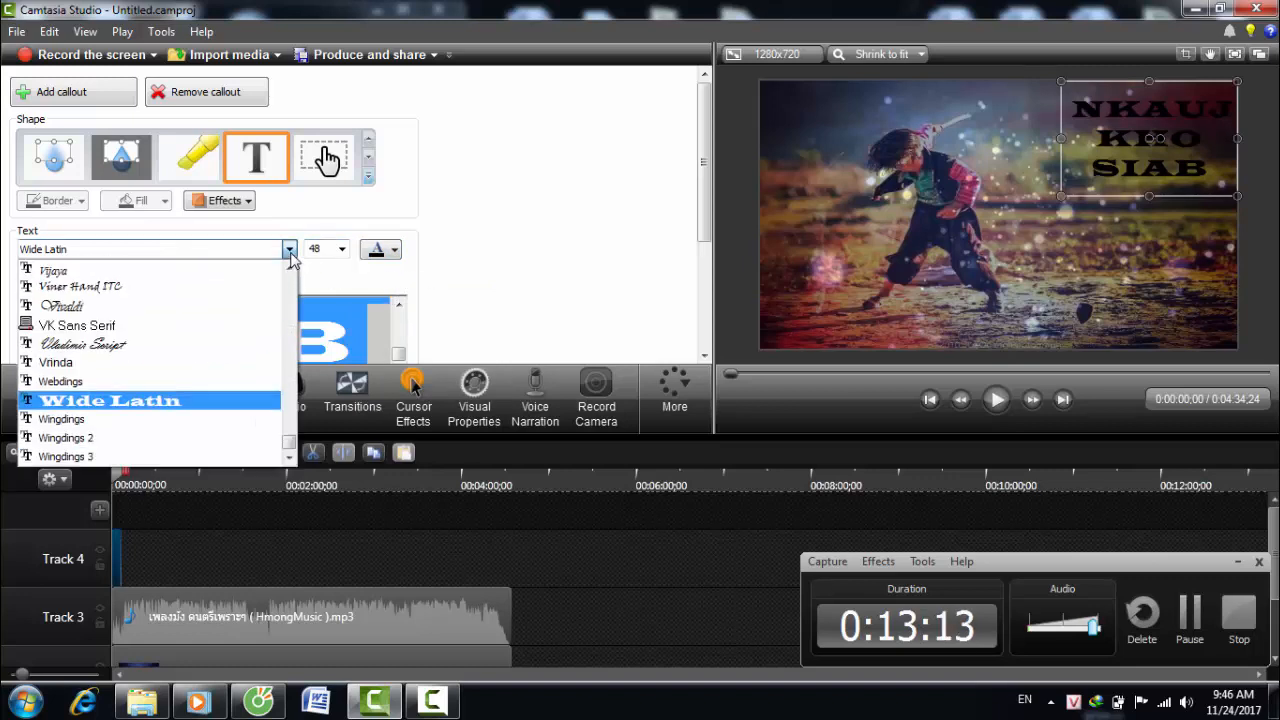
pyautogui.click(290, 252)
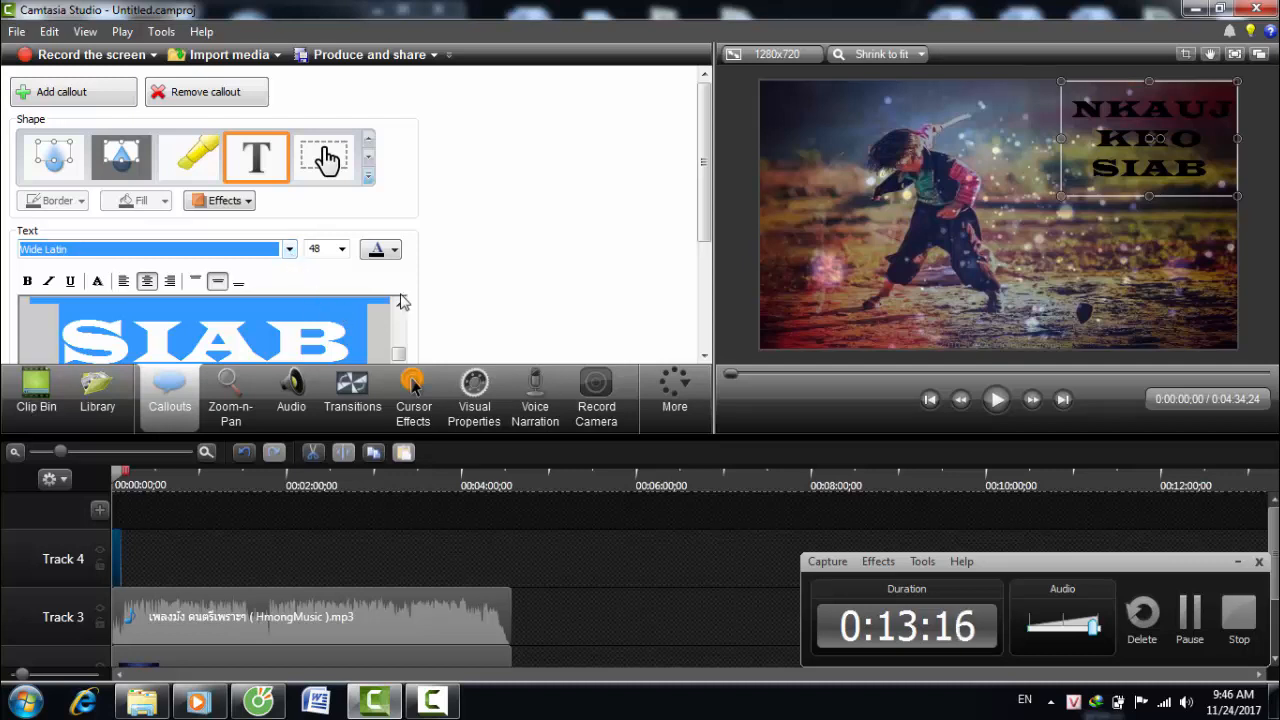
pyautogui.click(27, 283)
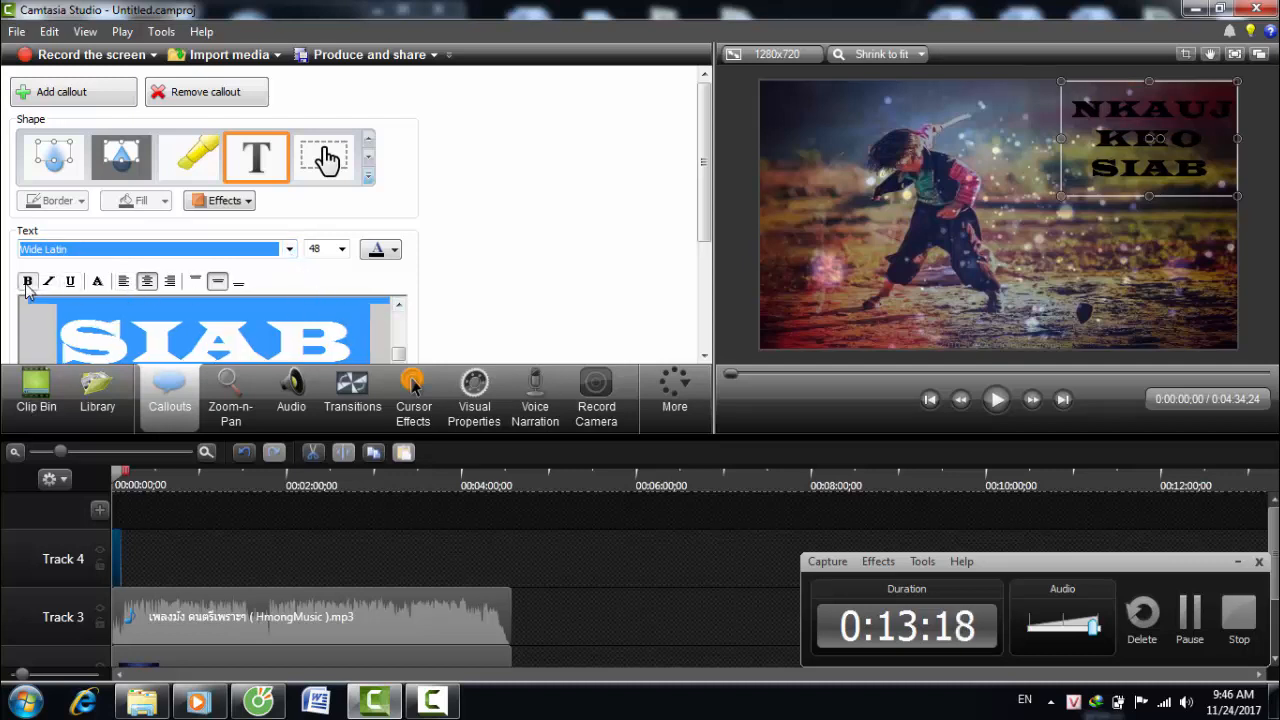
pyautogui.click(106, 287)
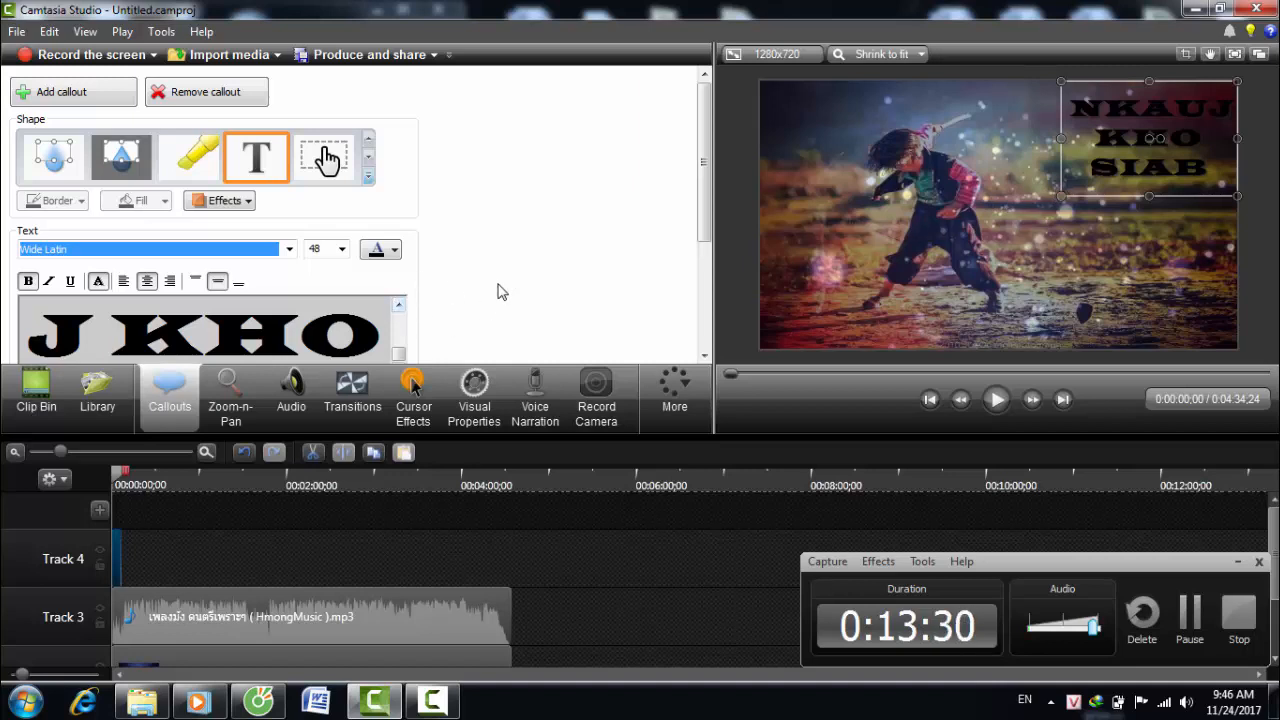
pyautogui.click(490, 458)
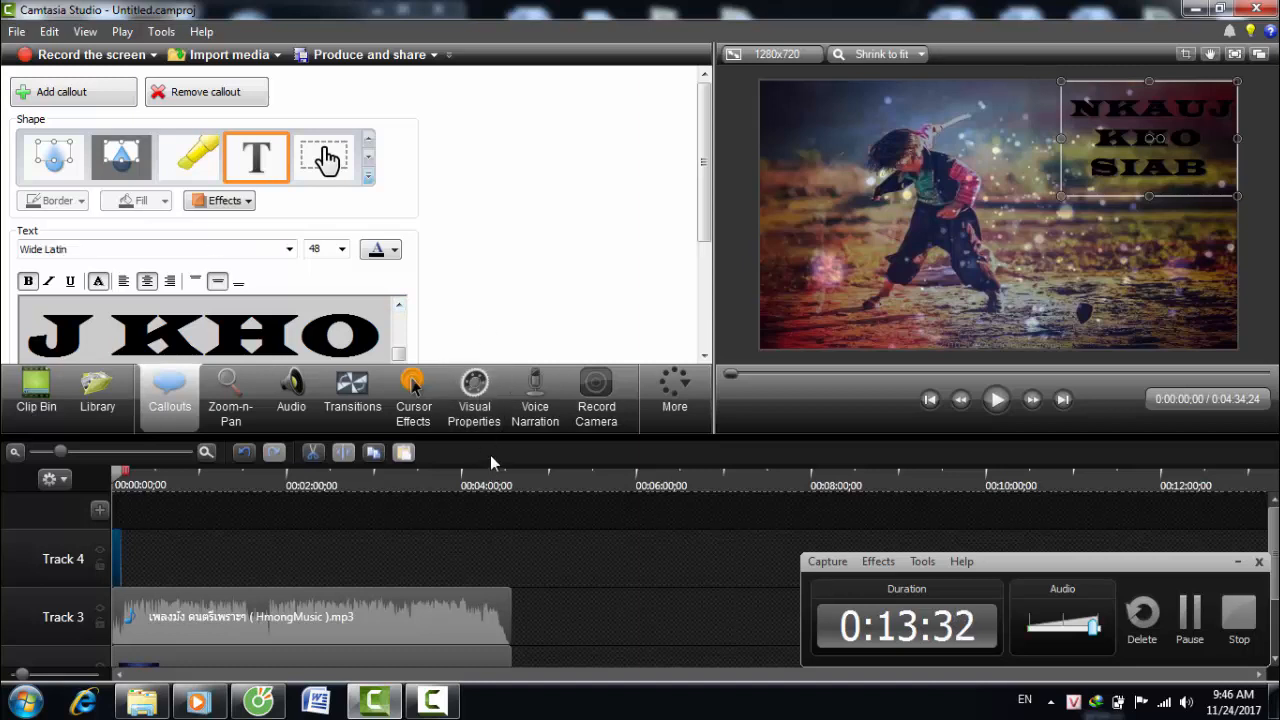
# Step: Extend the title callout on Track 4 to the end of the music clip and return the playhead to the start
pyautogui.click(489, 484)
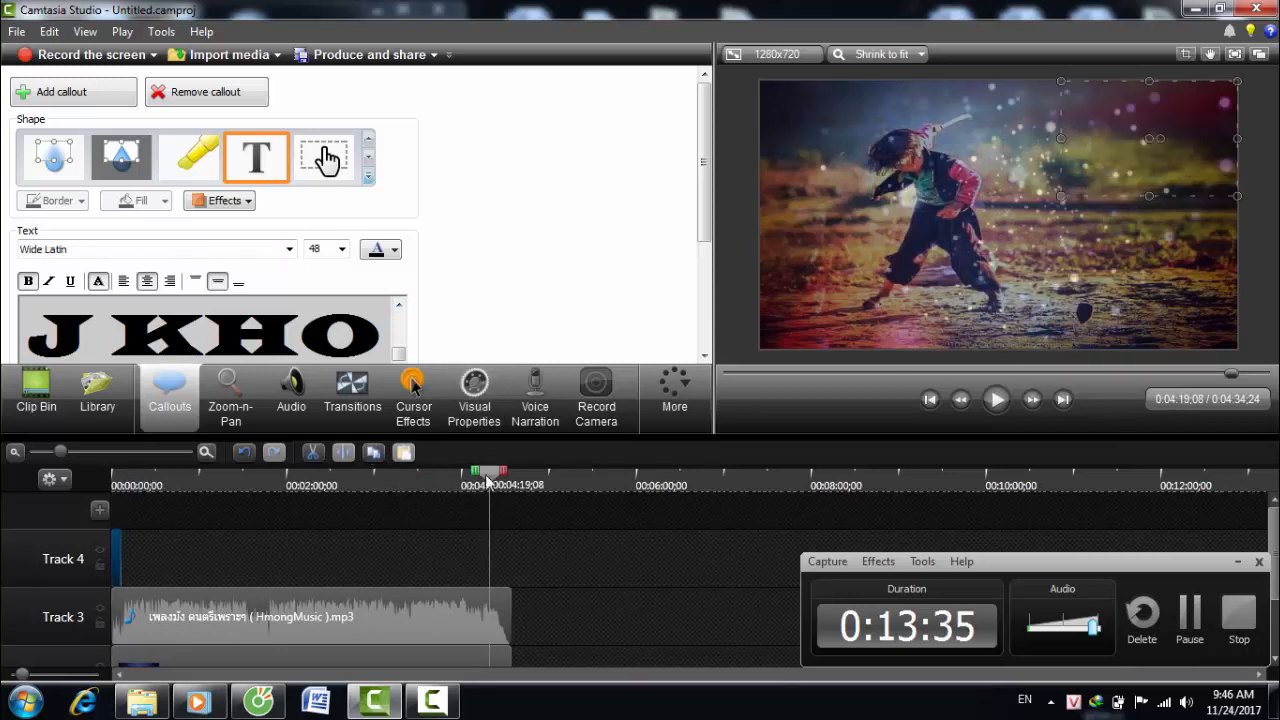
pyautogui.moveTo(120, 560); pyautogui.dragTo(504, 578)
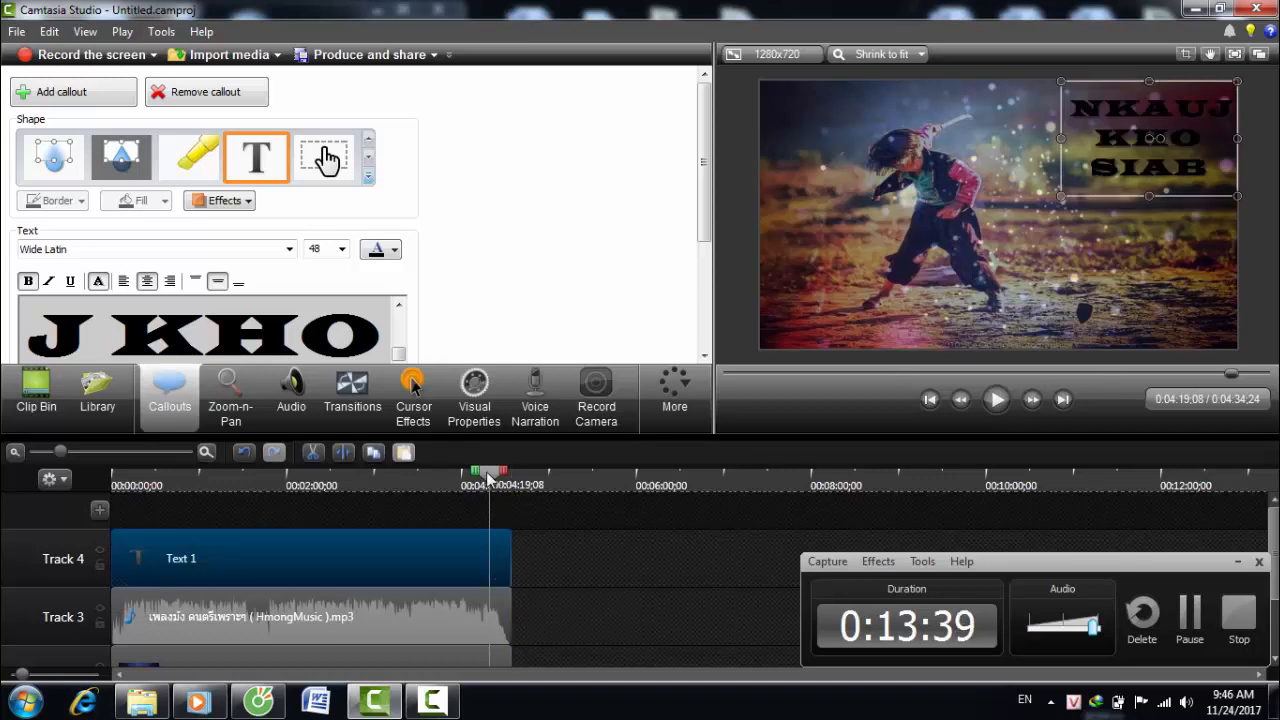
pyautogui.moveTo(489, 478); pyautogui.dragTo(118, 480)
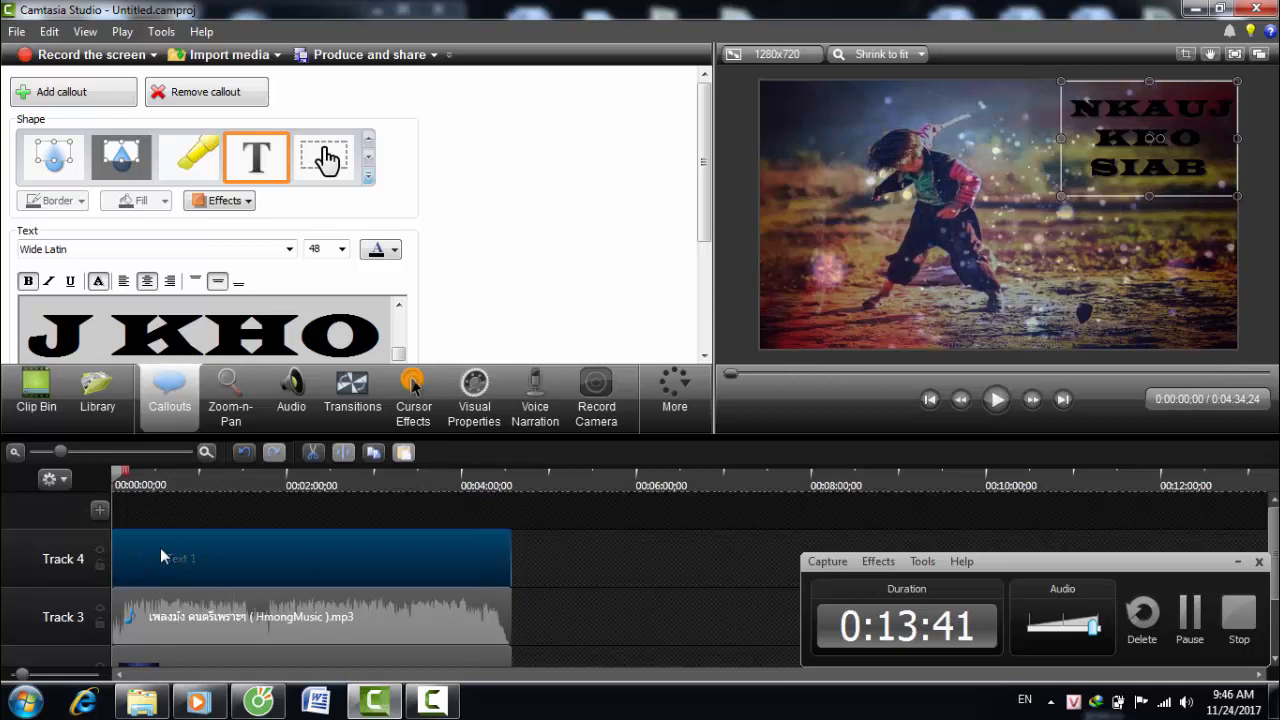
# Step: Set the title callout's fade-in to 1.00 sec and preview the timeline from the start for about 30 seconds
pyautogui.scroll(-4, 168, 224)
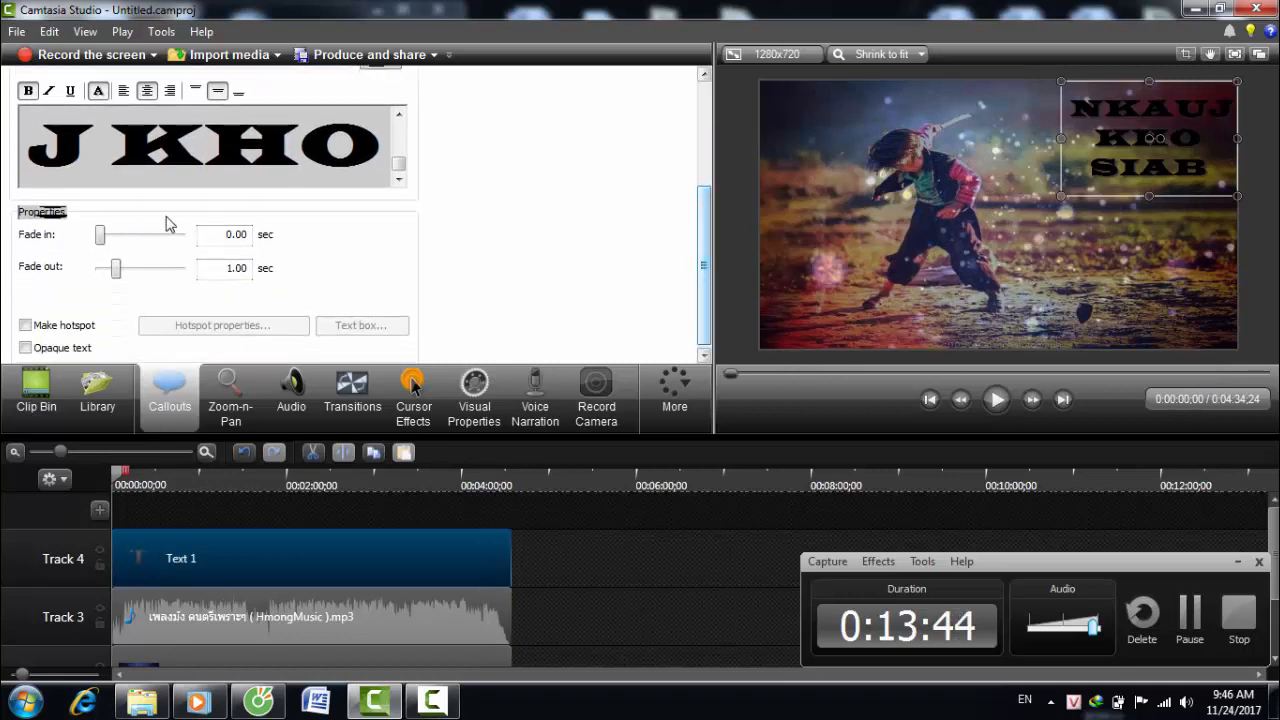
pyautogui.moveTo(100, 235)
pyautogui.mouseDown()
pyautogui.moveTo(141, 243)
pyautogui.moveTo(116, 238)
pyautogui.mouseUp()
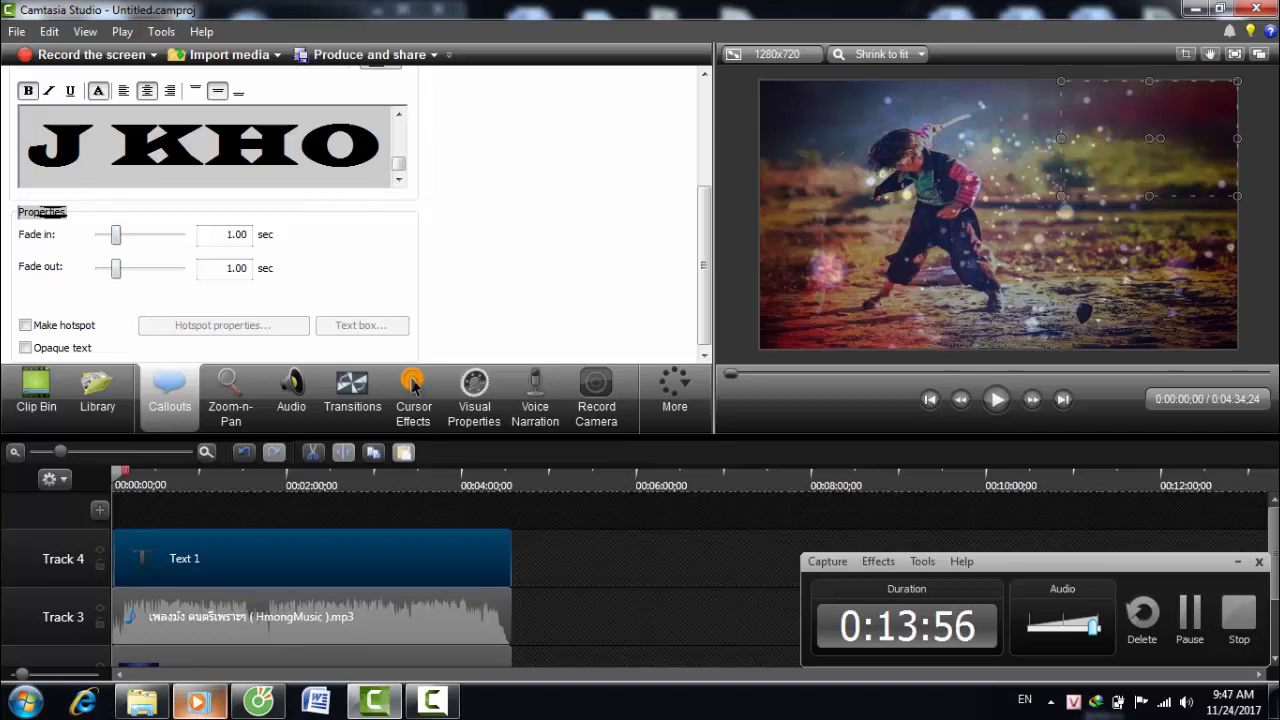
pyautogui.moveTo(198, 700)
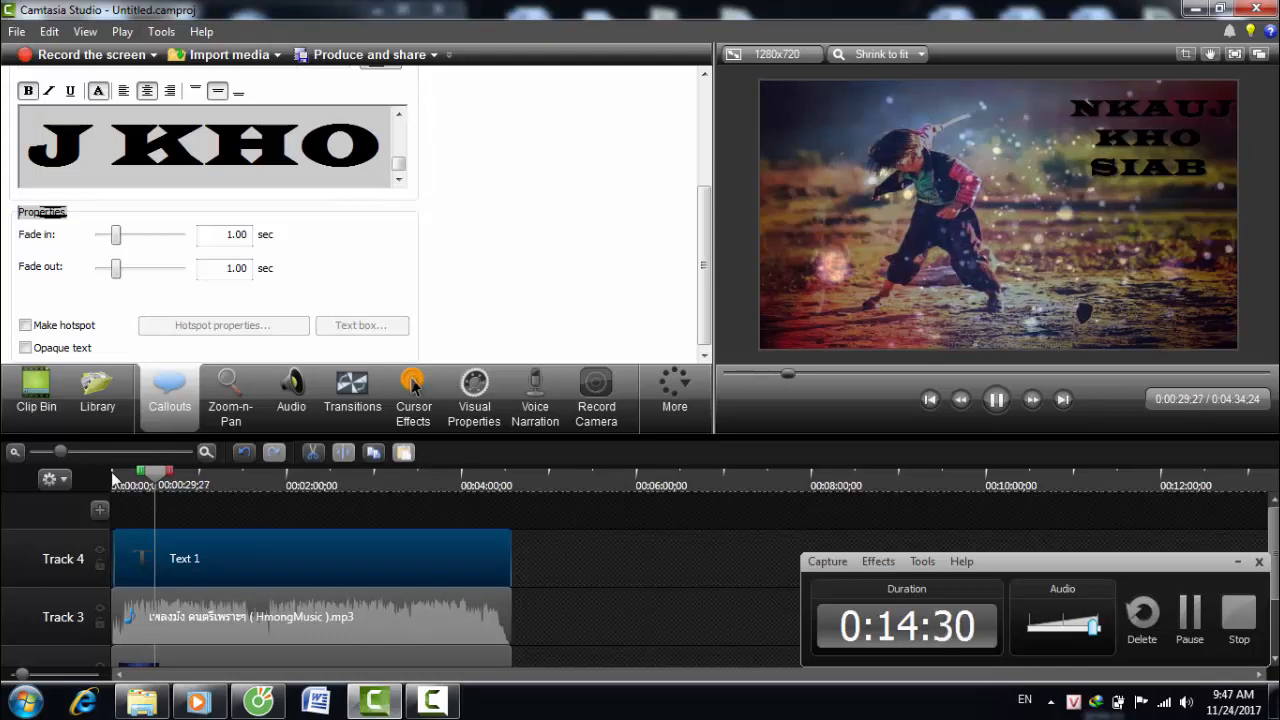
pyautogui.press('space')
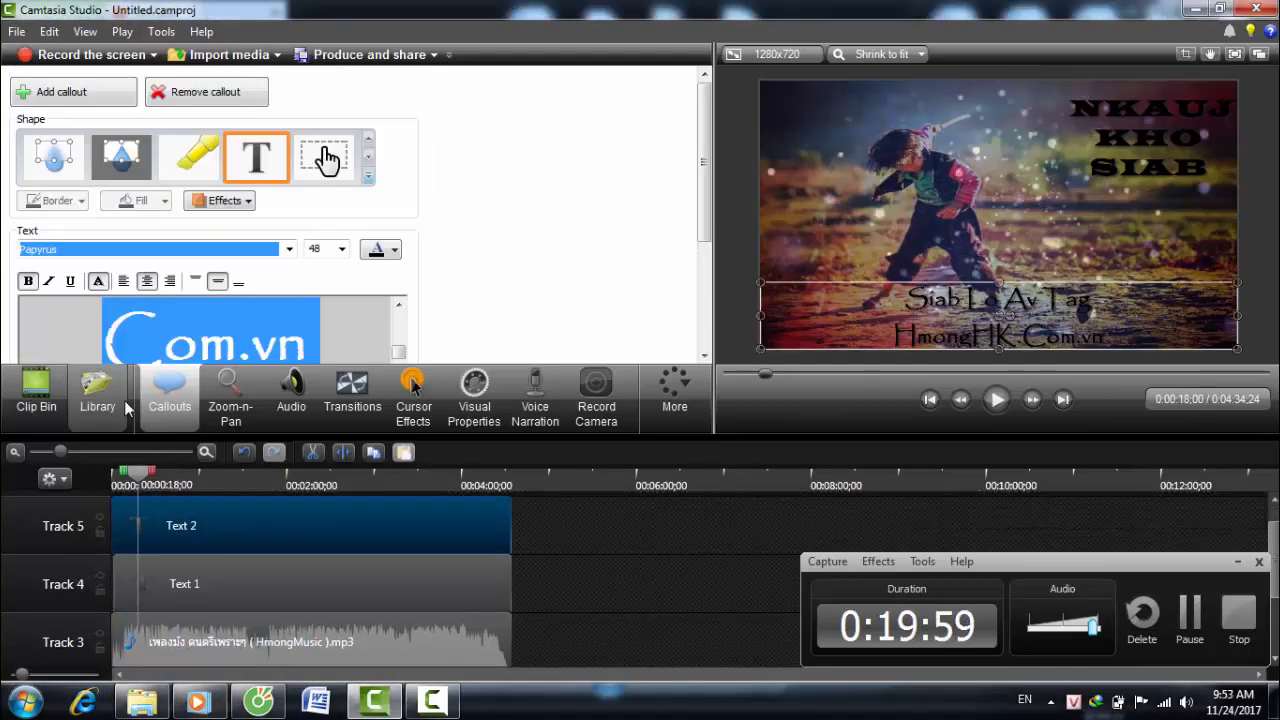
# Step: Narrow the second text callout and move it to the picture's lower-right corner
pyautogui.moveTo(757, 318); pyautogui.dragTo(775, 291)
pyautogui.moveTo(884, 302)
pyautogui.mouseDown()
pyautogui.moveTo(872, 290)
pyautogui.moveTo(875, 302)
pyautogui.mouseUp()
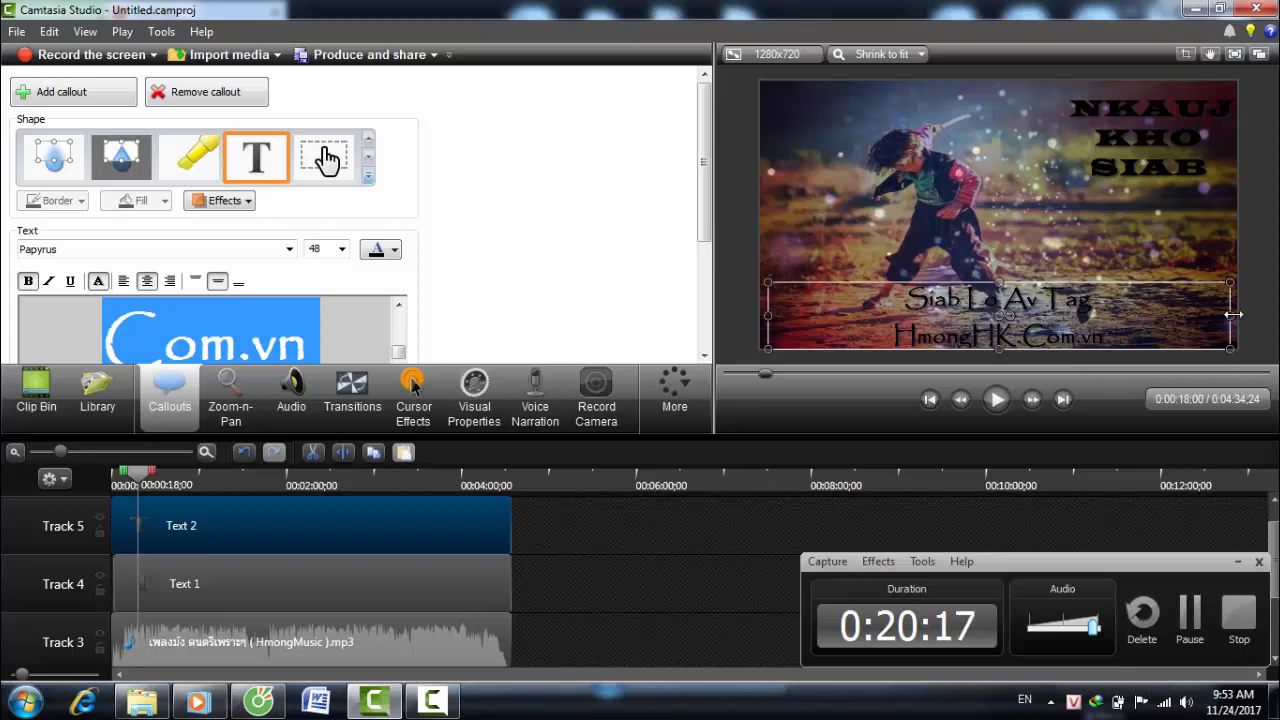
pyautogui.moveTo(1137, 317); pyautogui.dragTo(1253, 317)
pyautogui.moveTo(886, 318); pyautogui.dragTo(996, 315)
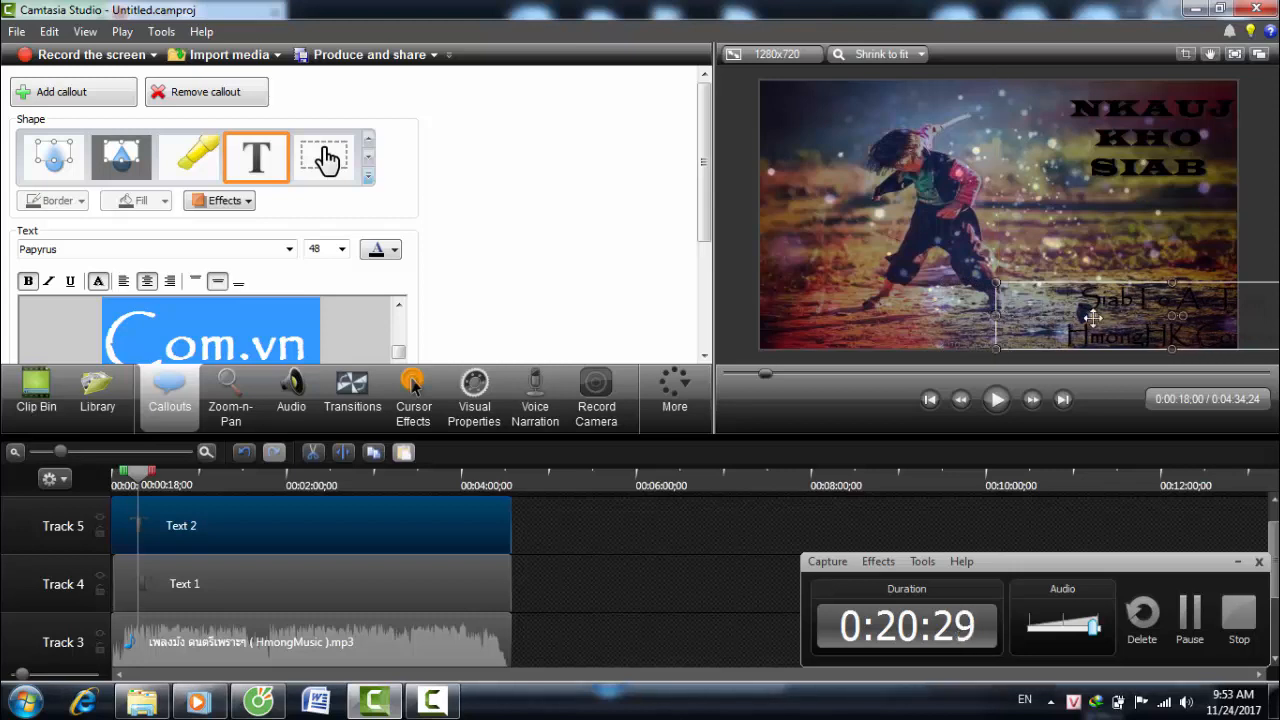
pyautogui.moveTo(1126, 318); pyautogui.dragTo(1078, 319)
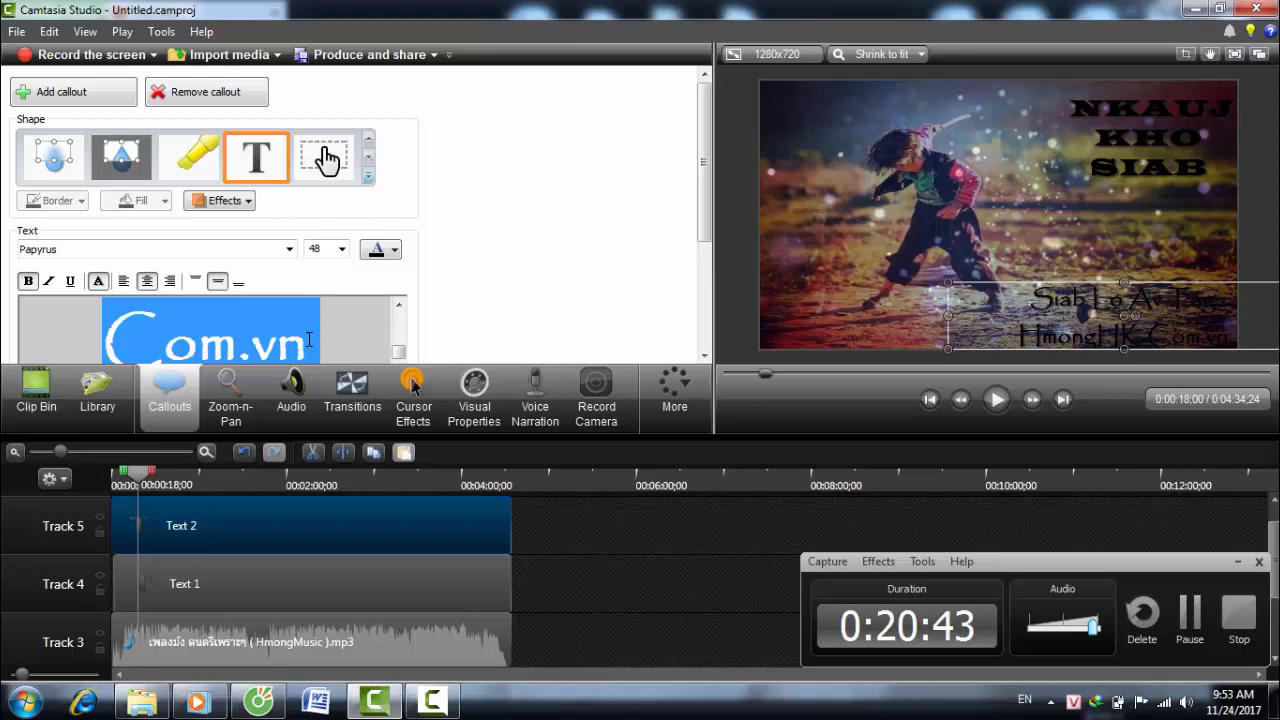
# Step: Color the second callout's text pale pink and extend the callout's upper edge slightly upward
pyautogui.click(394, 250)
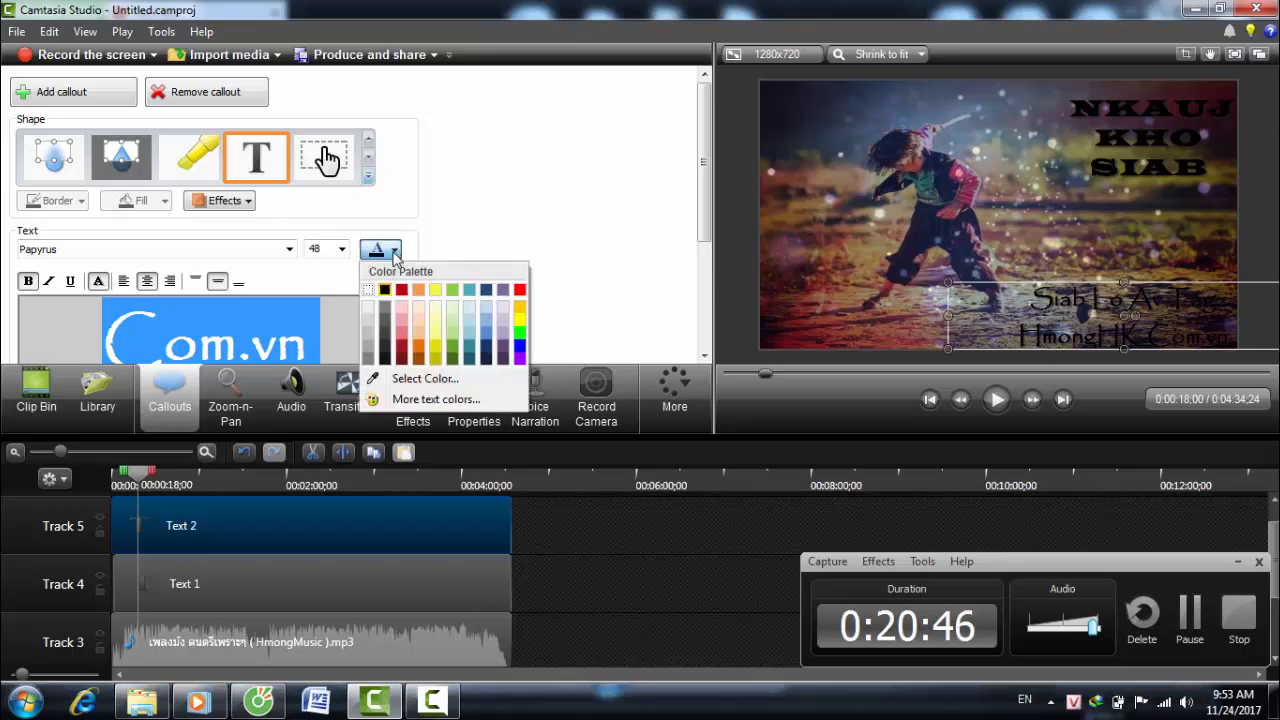
pyautogui.click(400, 315)
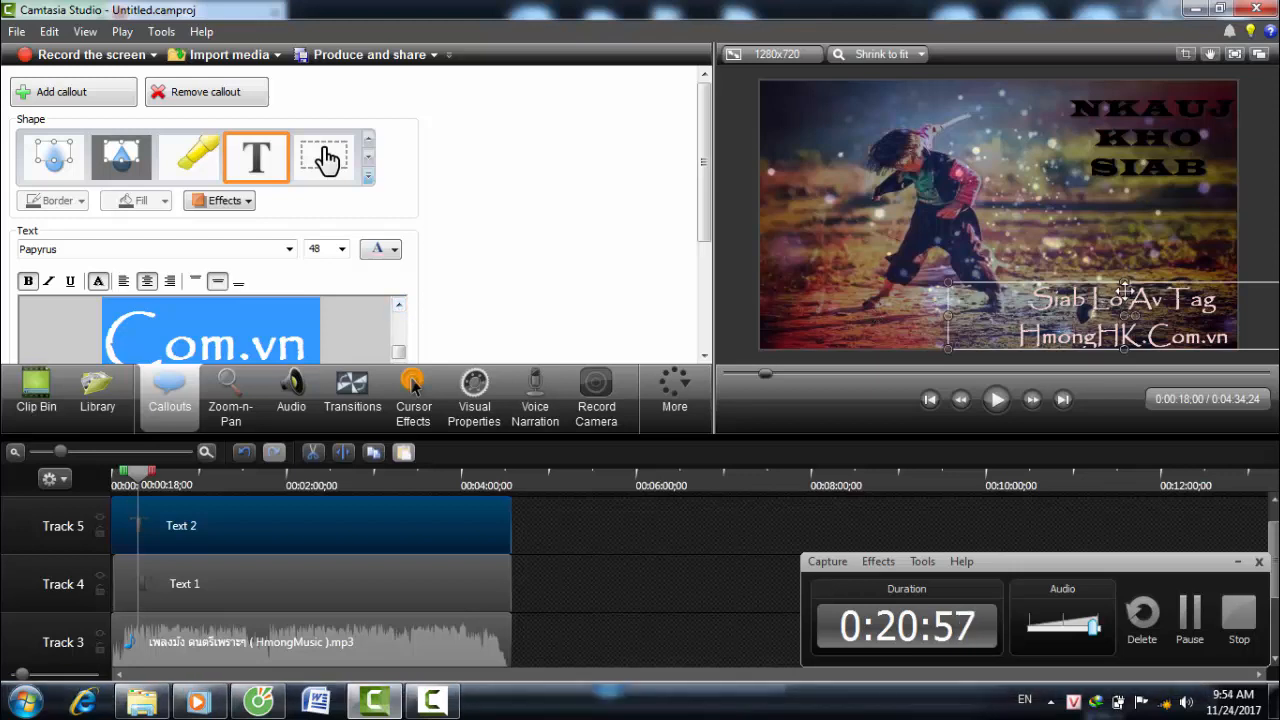
pyautogui.moveTo(1124, 284); pyautogui.dragTo(1124, 280)
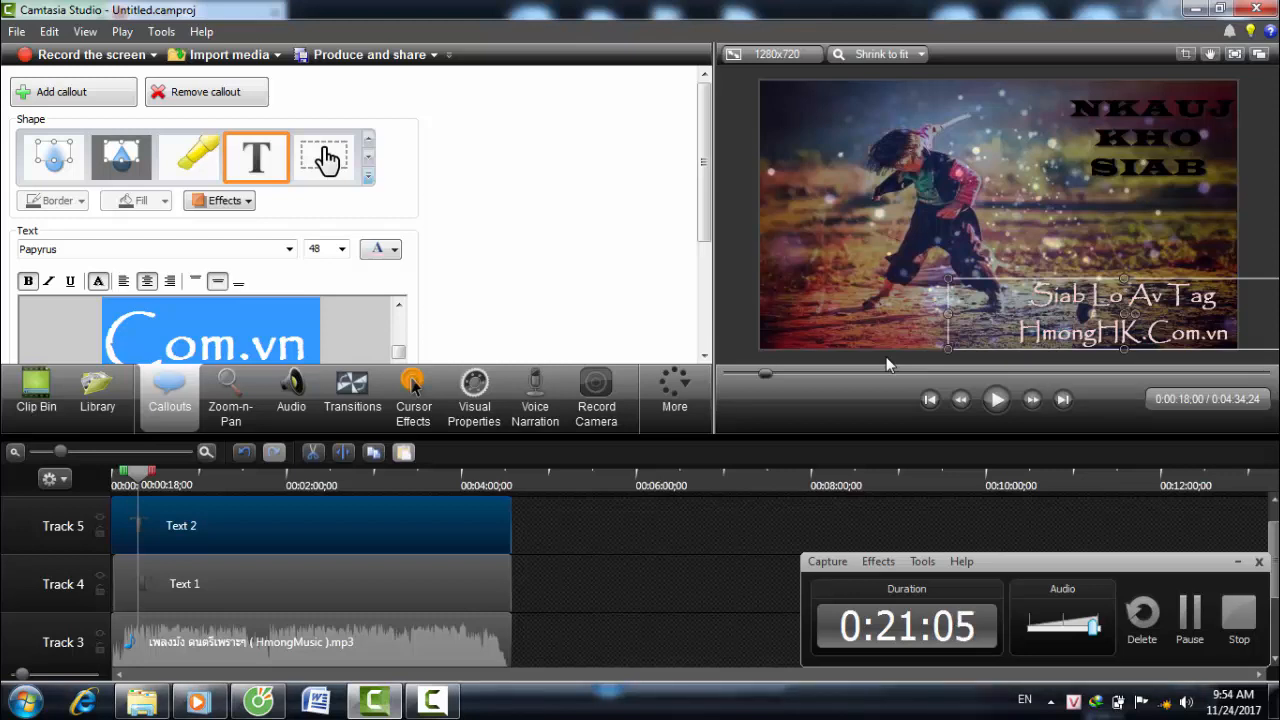
# Step: Add an empty Track 6 above Track 5 and return the playhead to the start of the timeline
pyautogui.click(880, 258)
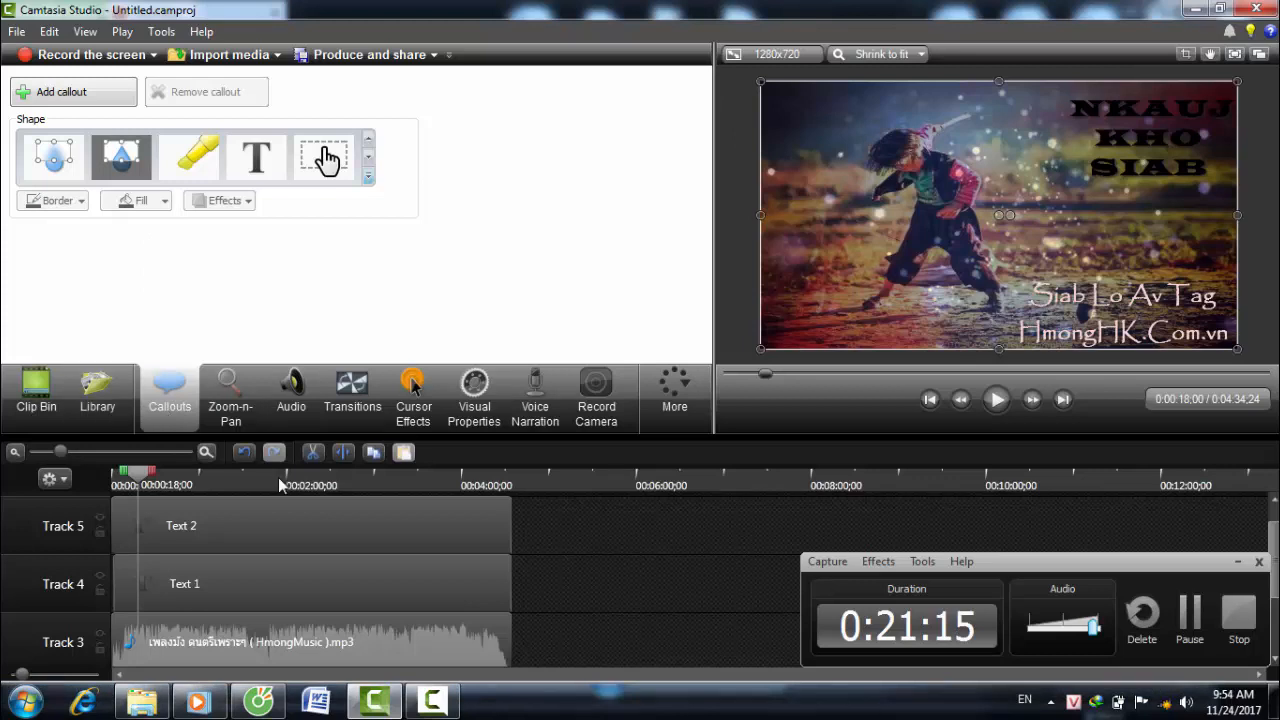
pyautogui.moveTo(1273, 550); pyautogui.dragTo(1273, 533)
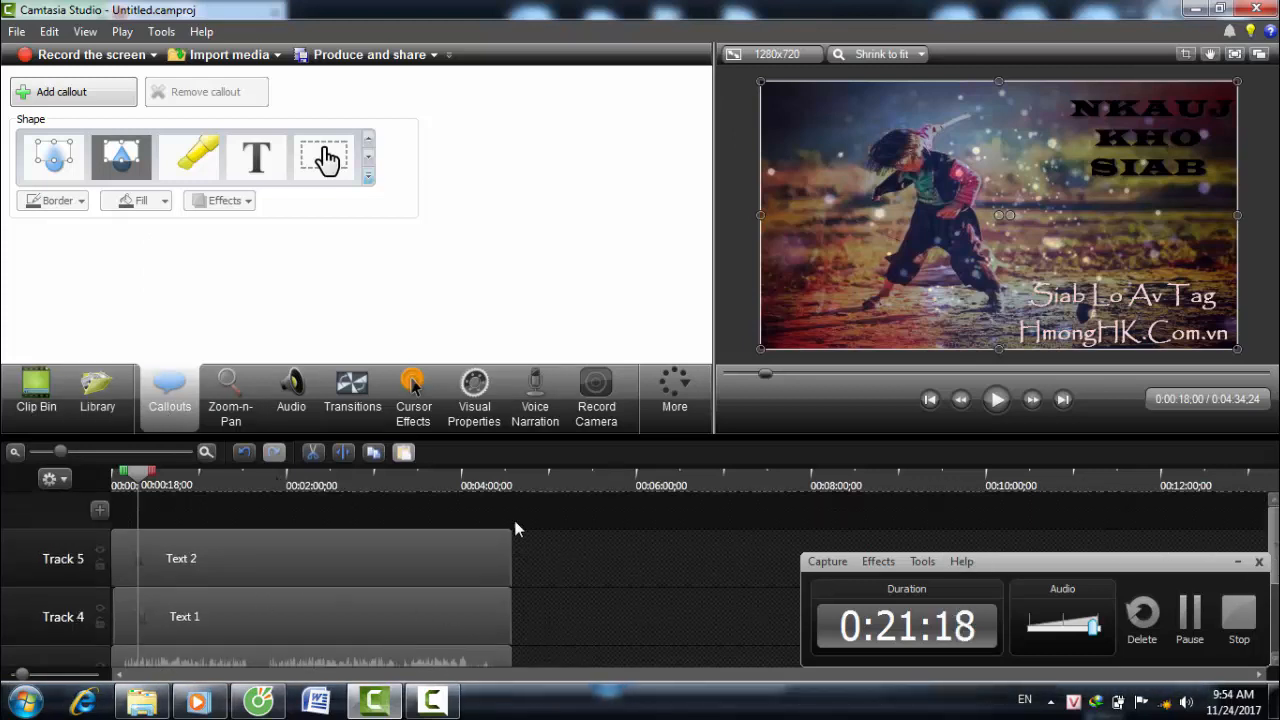
pyautogui.click(99, 510)
pyautogui.click(273, 508)
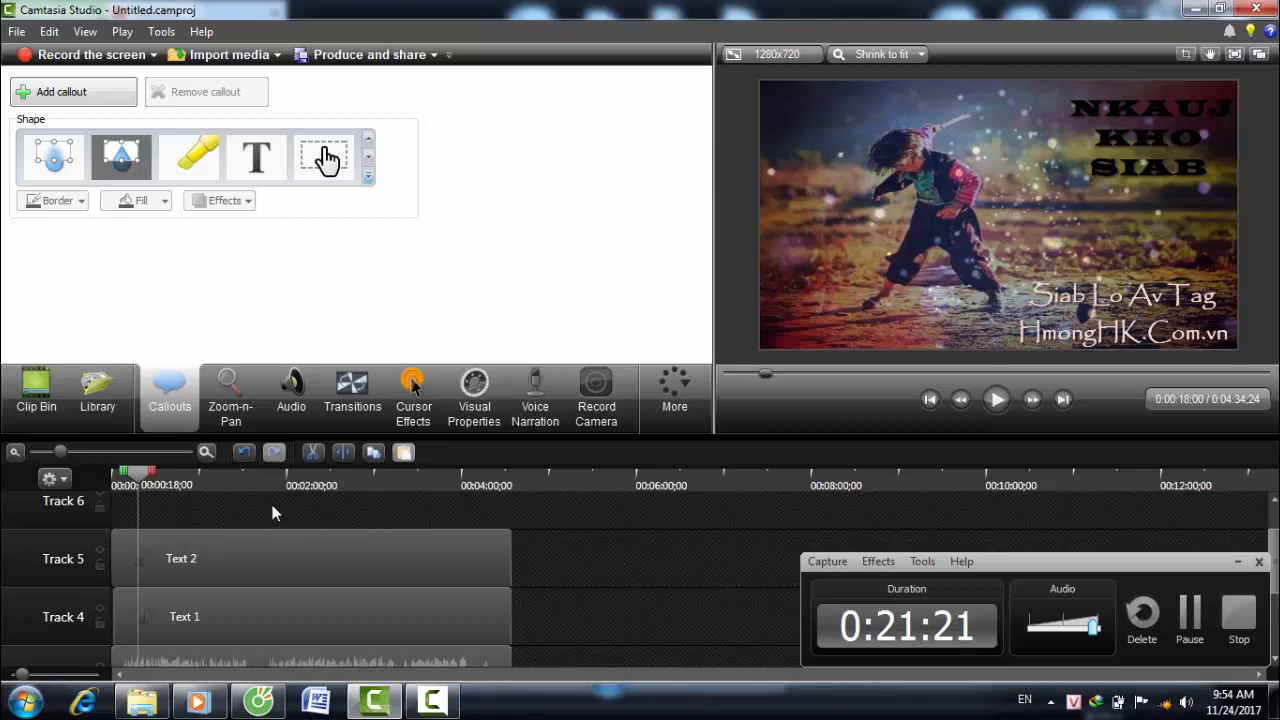
pyautogui.moveTo(143, 482); pyautogui.dragTo(83, 481)
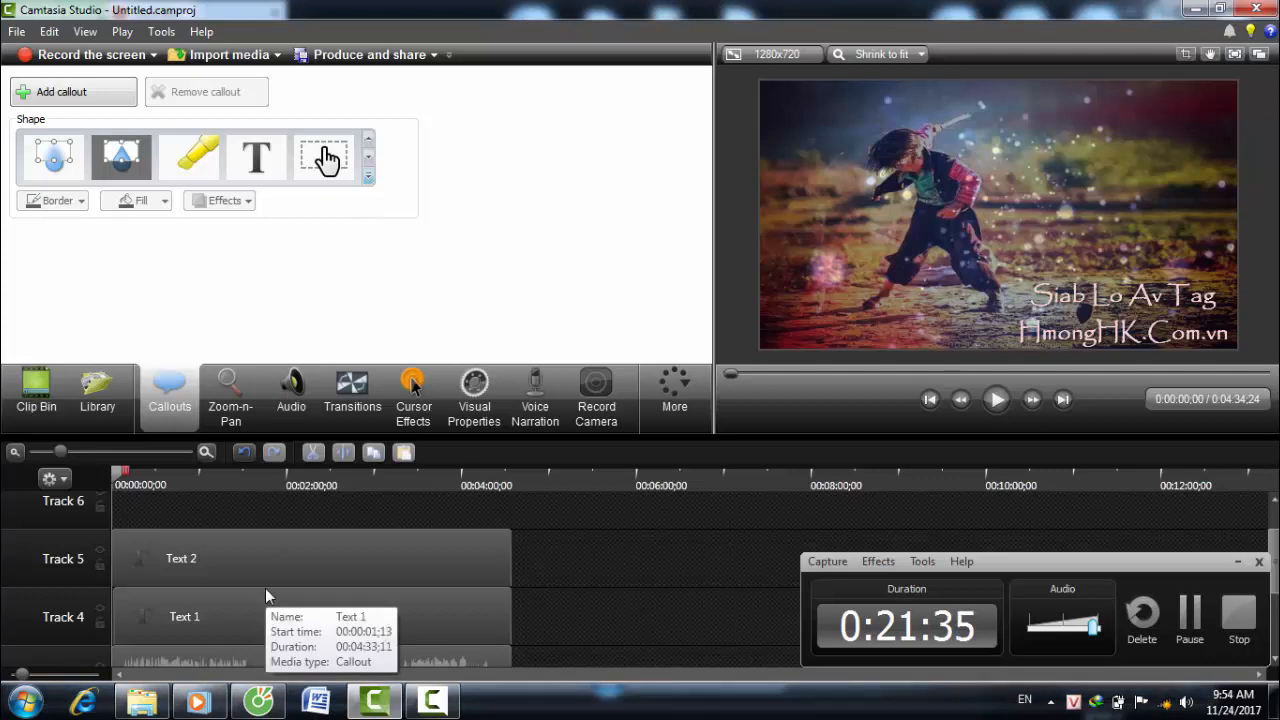
# Step: Set the Text 2 callout's fade-in to 1.00 sec and preview the timeline from the start for about 43 seconds
pyautogui.moveTo(198, 702)
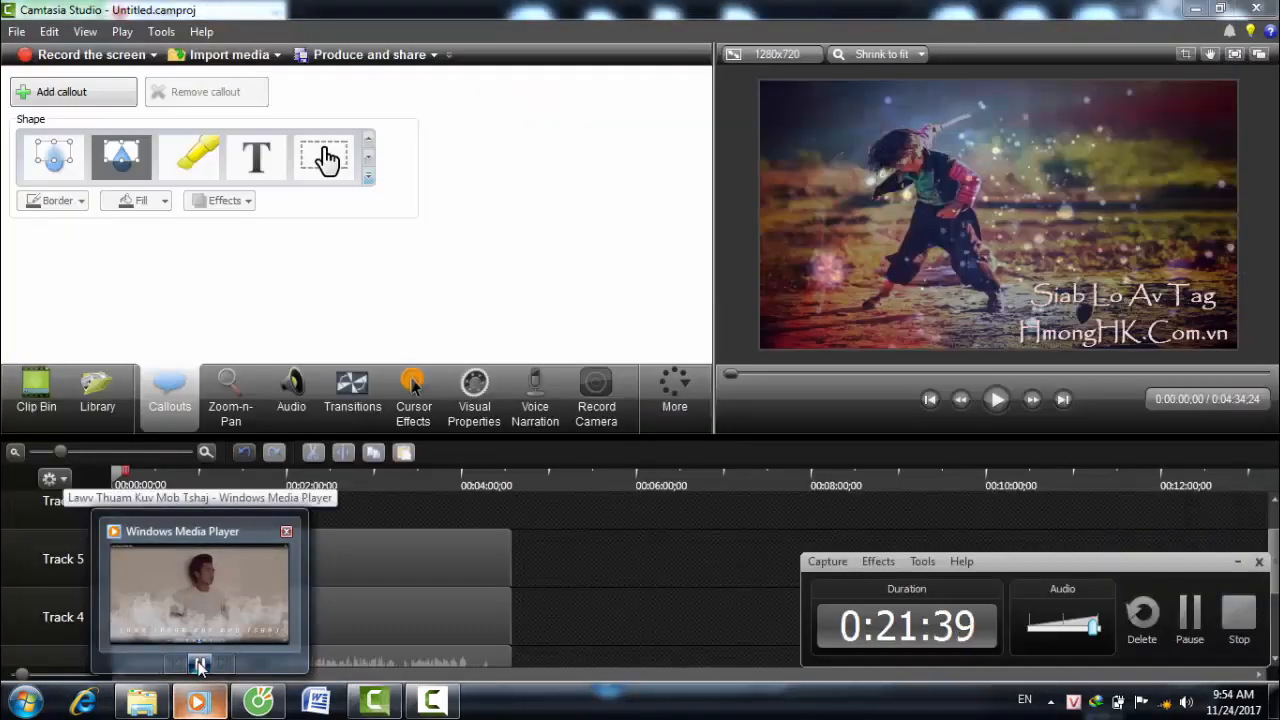
pyautogui.click(198, 664)
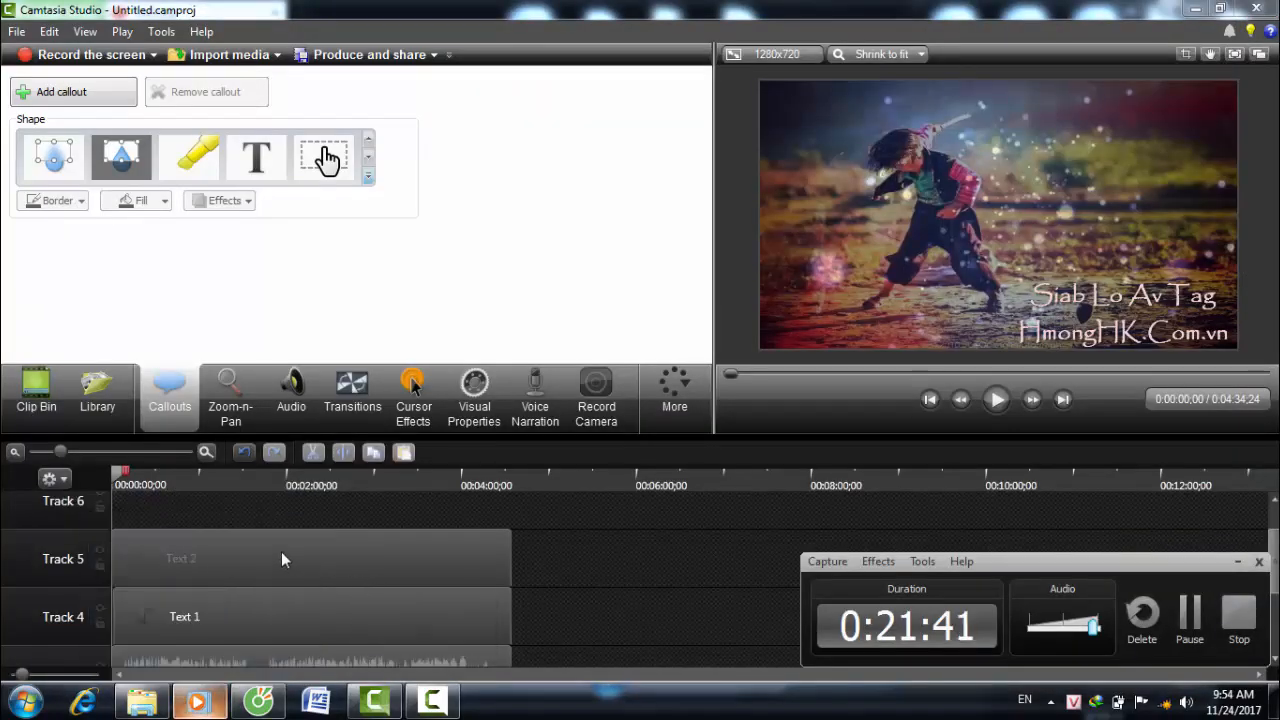
pyautogui.click(281, 560)
pyautogui.click(282, 605)
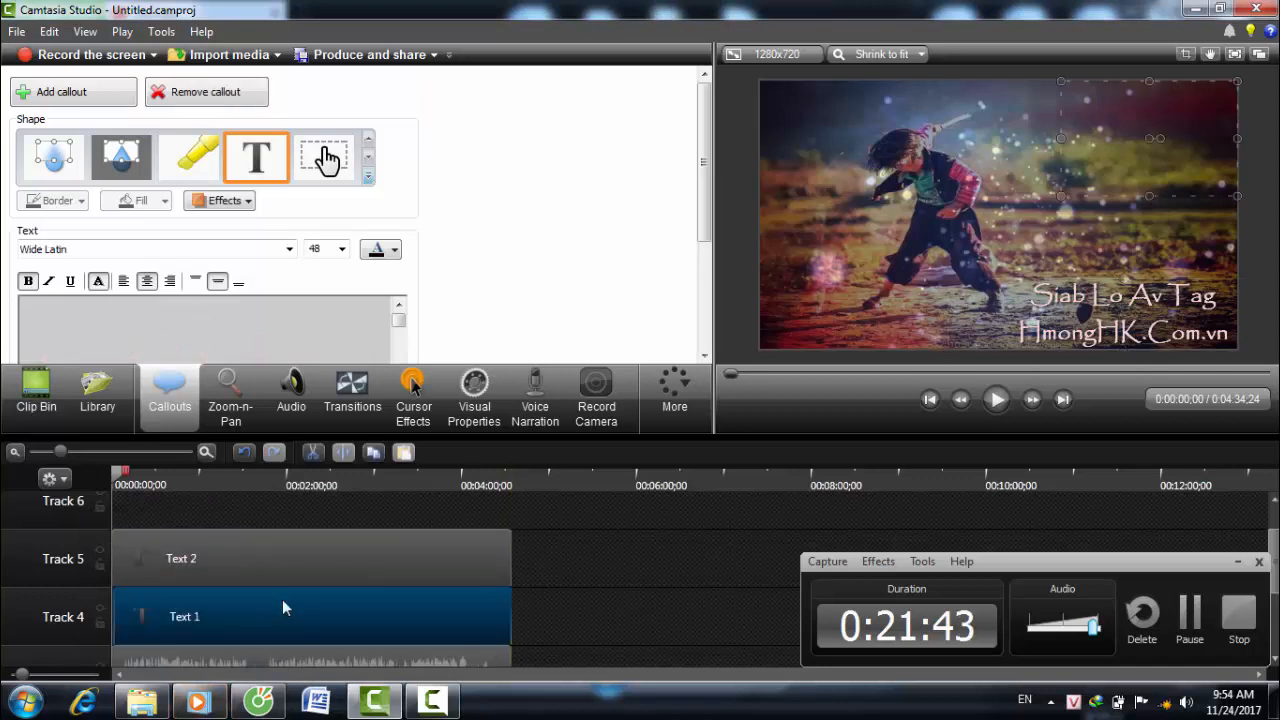
pyautogui.moveTo(704, 230); pyautogui.dragTo(700, 325)
pyautogui.click(263, 558)
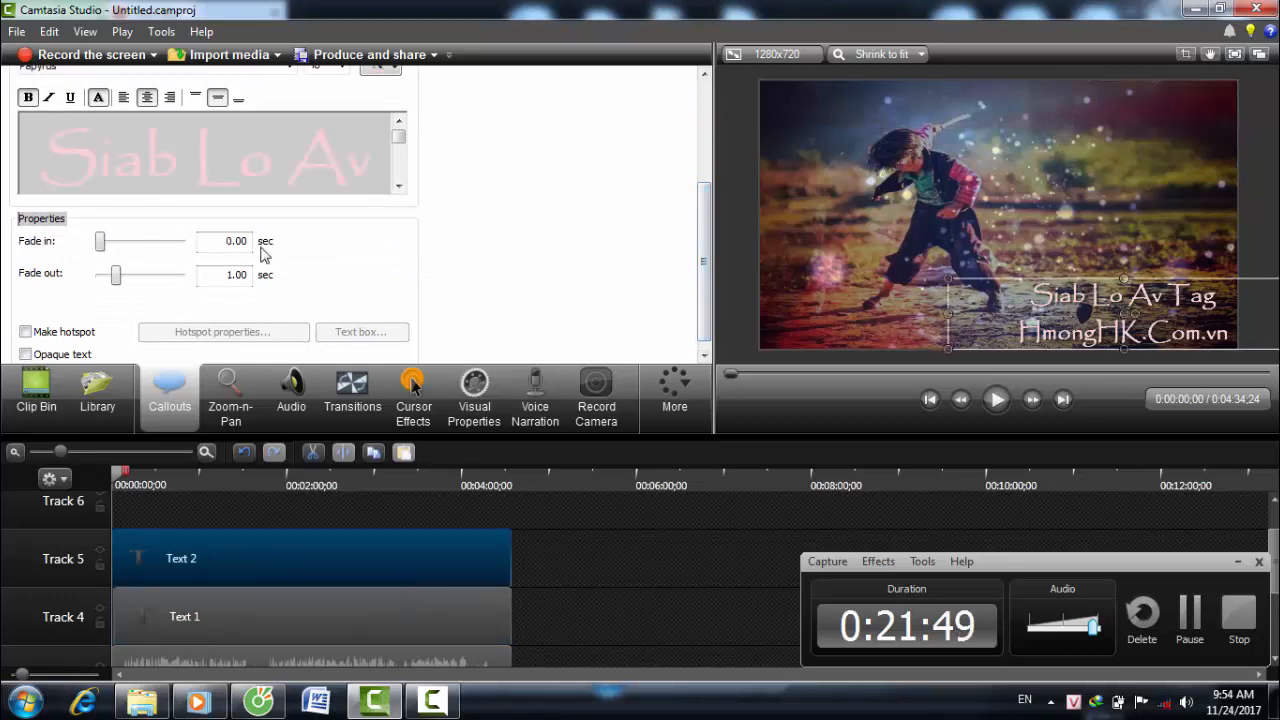
pyautogui.moveTo(101, 242); pyautogui.dragTo(117, 243)
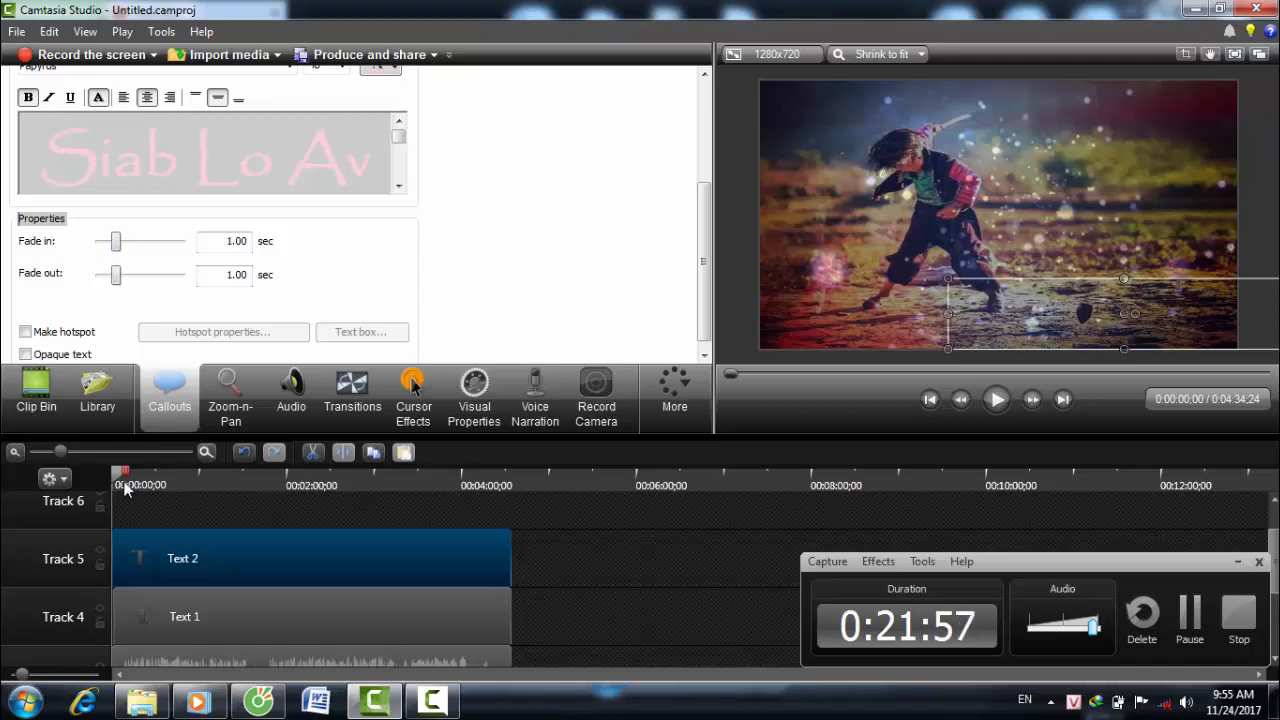
pyautogui.press('space')
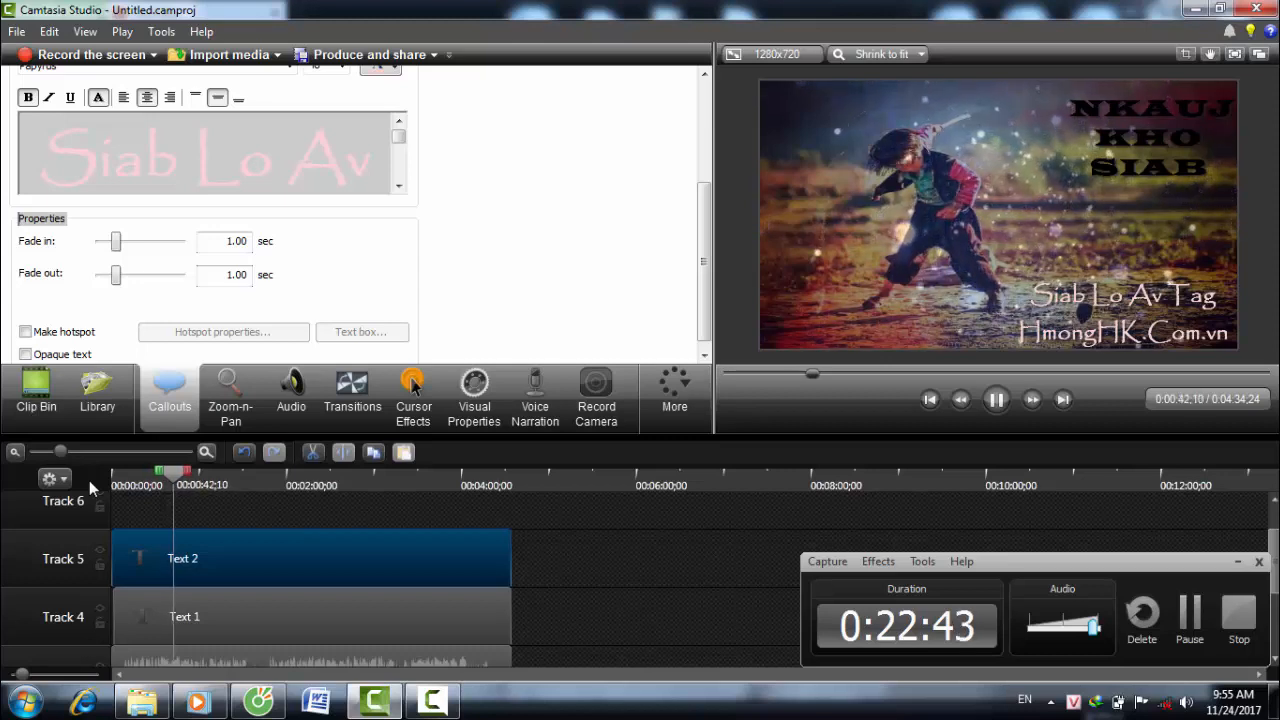
pyautogui.press('space')
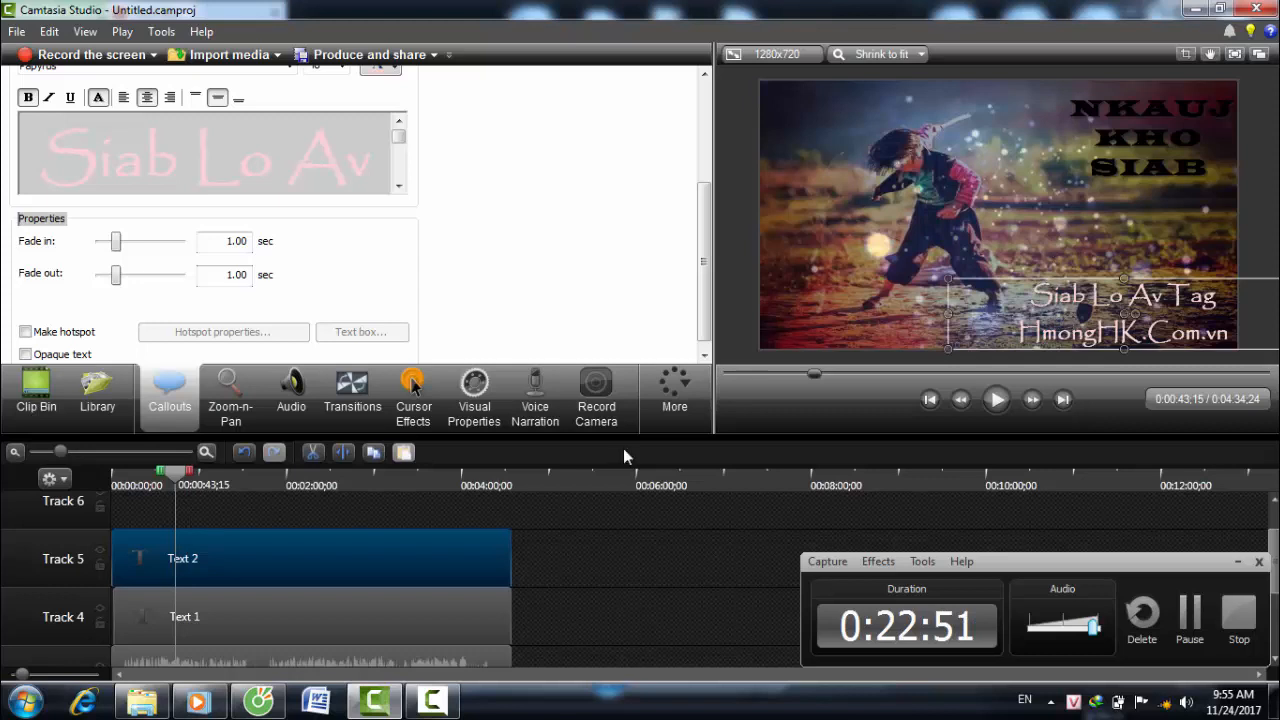
# Step: Set the Text 1 title's font to Bradley Hand ITC and shrink its callout box toward the picture's upper-right corner
pyautogui.click(433, 606)
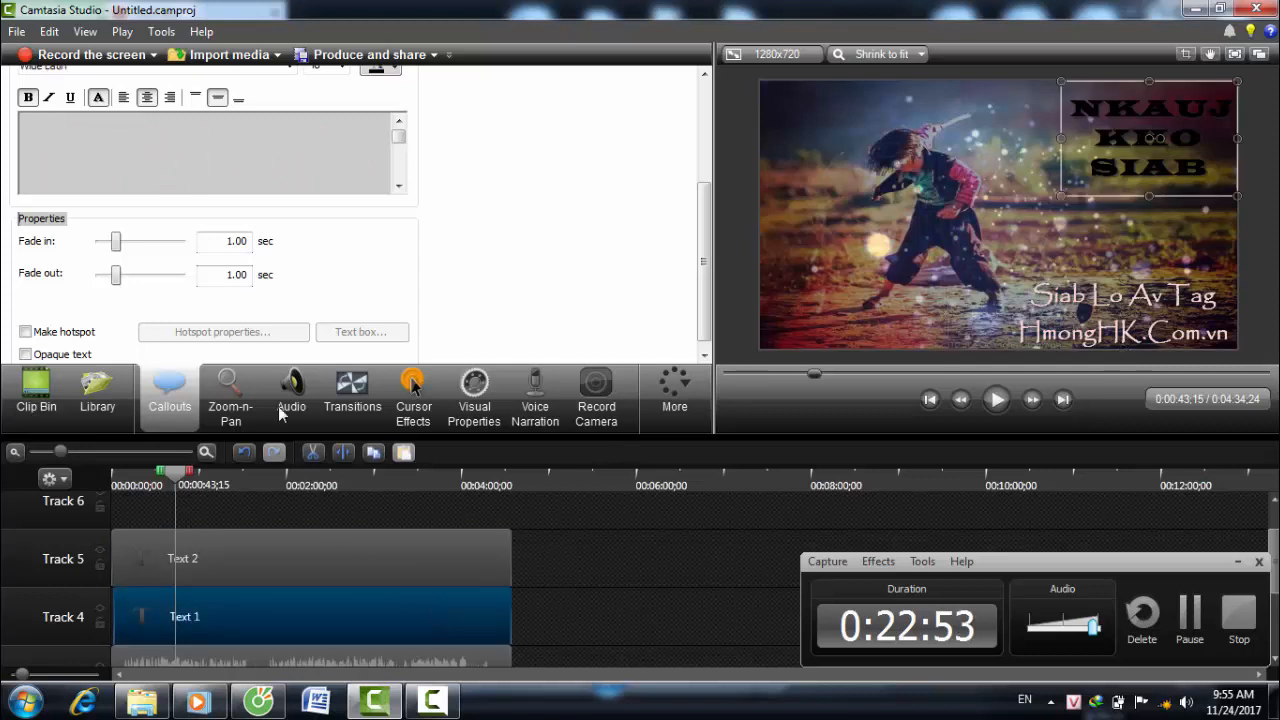
pyautogui.moveTo(398, 134)
pyautogui.mouseDown()
pyautogui.moveTo(399, 154)
pyautogui.moveTo(399, 142)
pyautogui.mouseUp()
pyautogui.hotkey('ctrl', 'a')
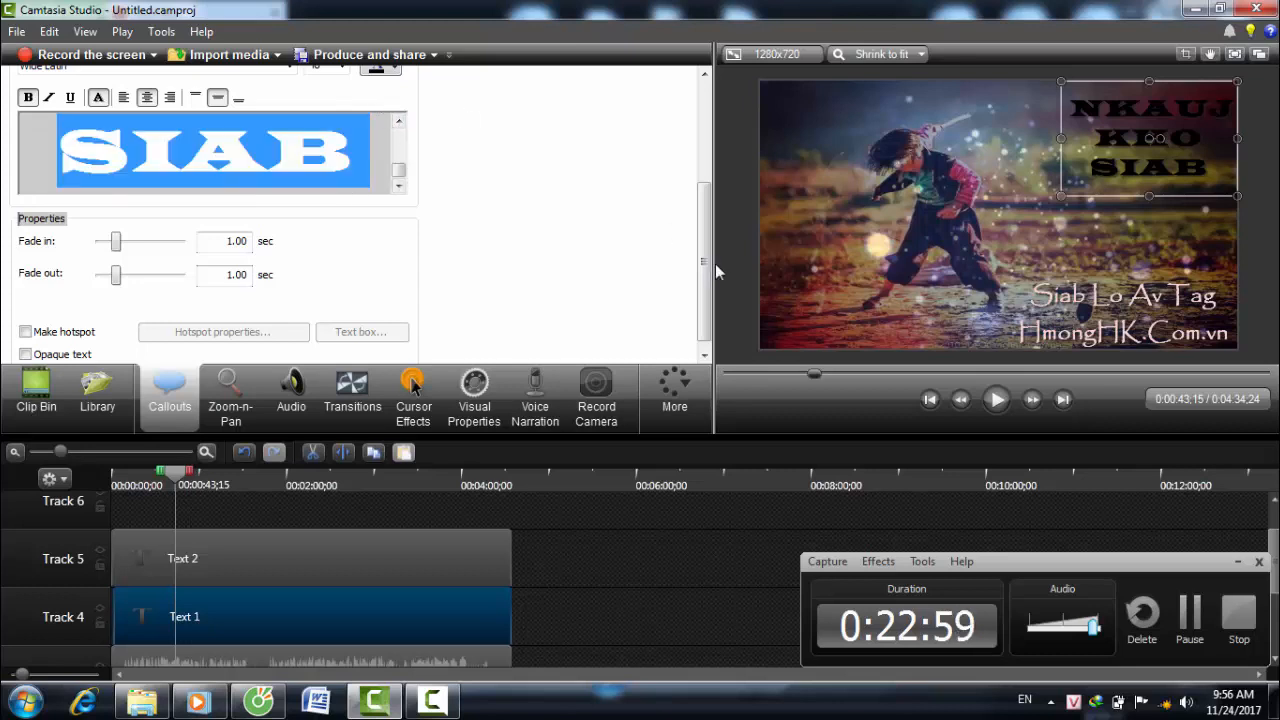
pyautogui.scroll(3, 295, 220)
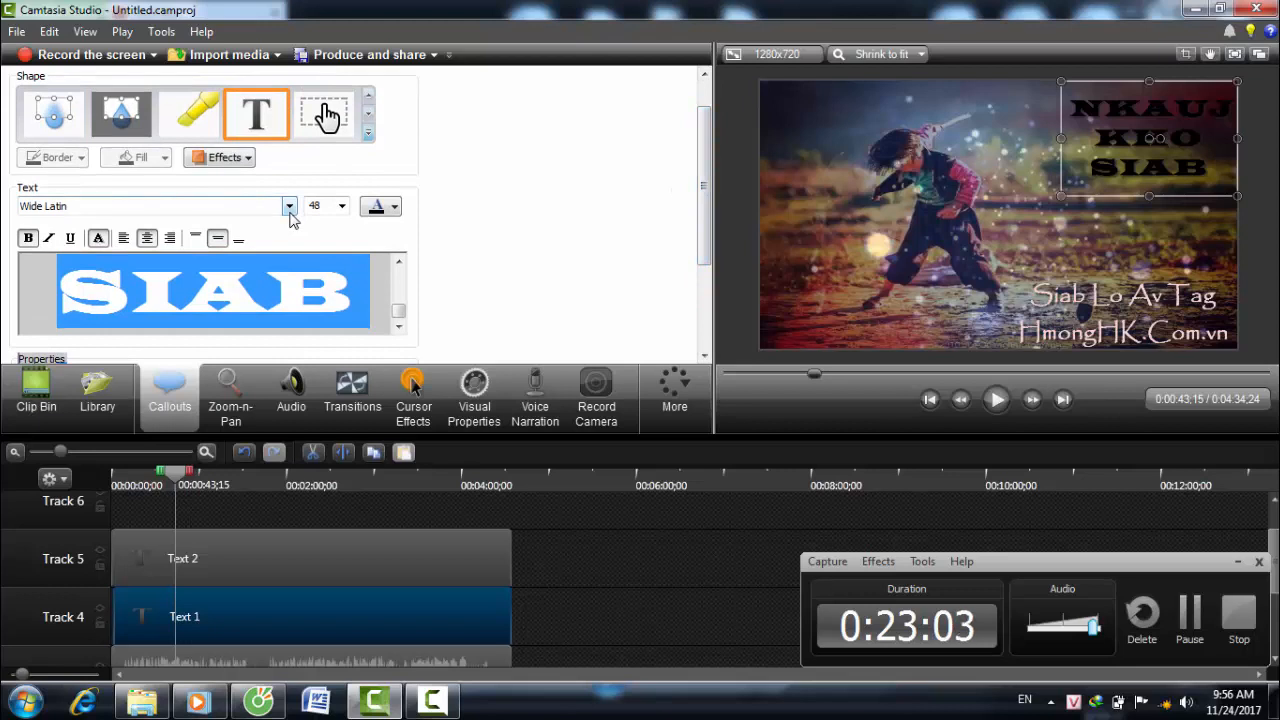
pyautogui.click(290, 211)
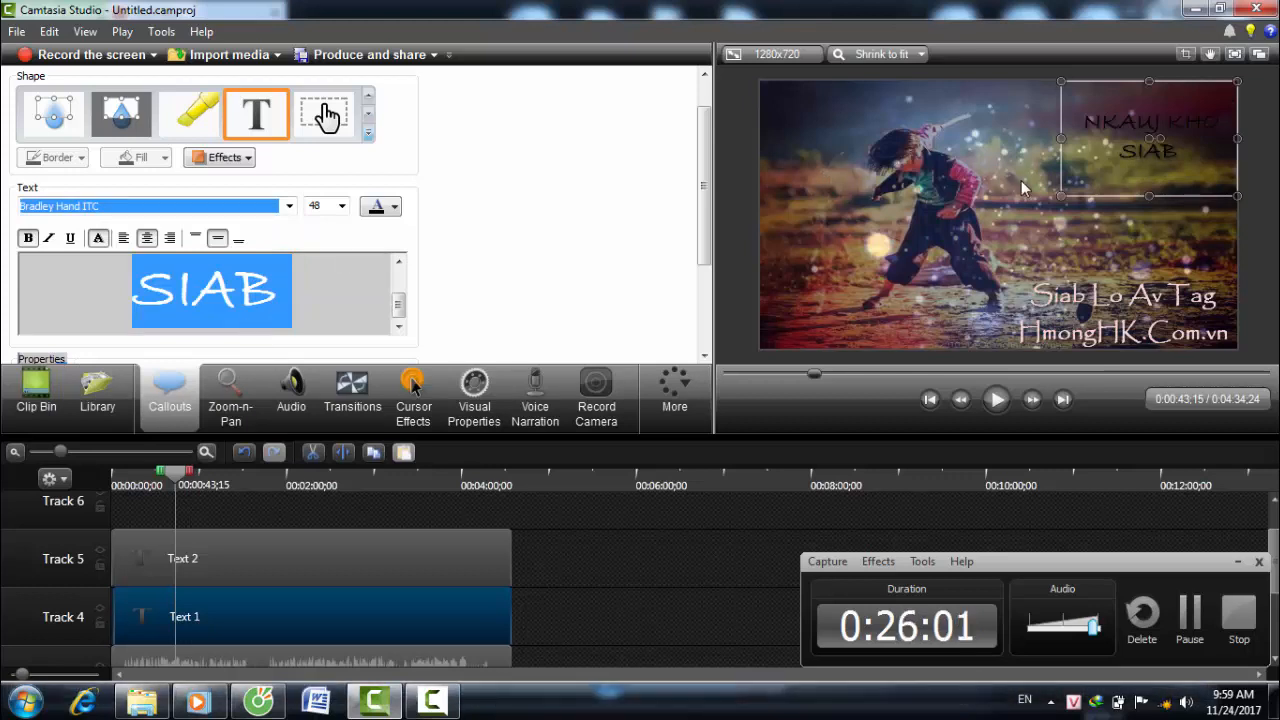
pyautogui.moveTo(1058, 195); pyautogui.dragTo(1102, 150)
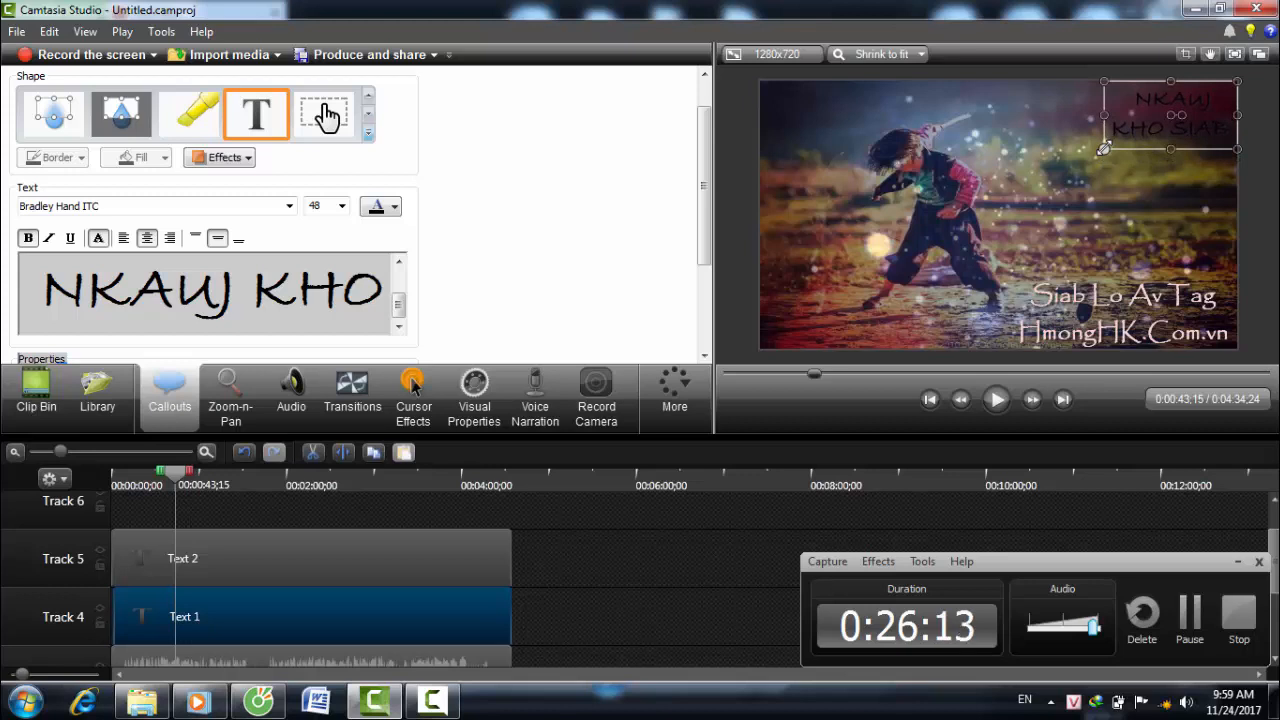
# Step: Try red, dark red, blue and dark gray for the title callout's text and return it to black
pyautogui.hotkey('ctrl', 'a')
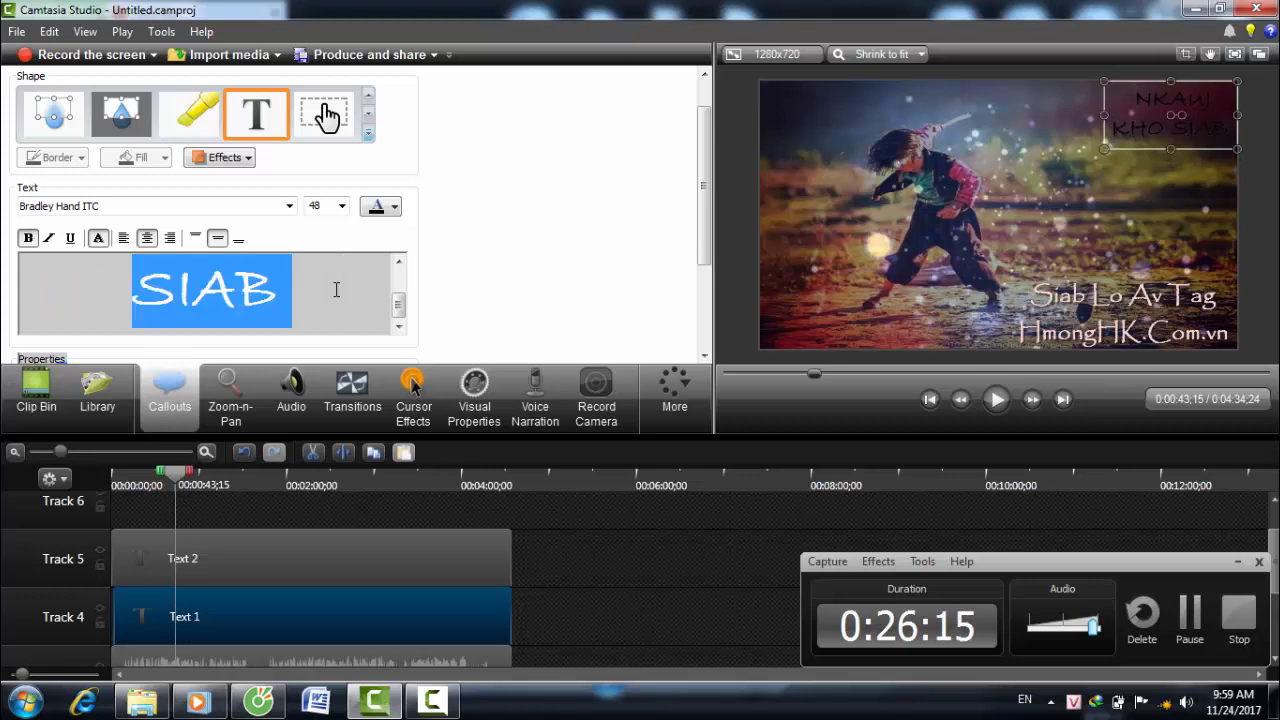
pyautogui.click(377, 212)
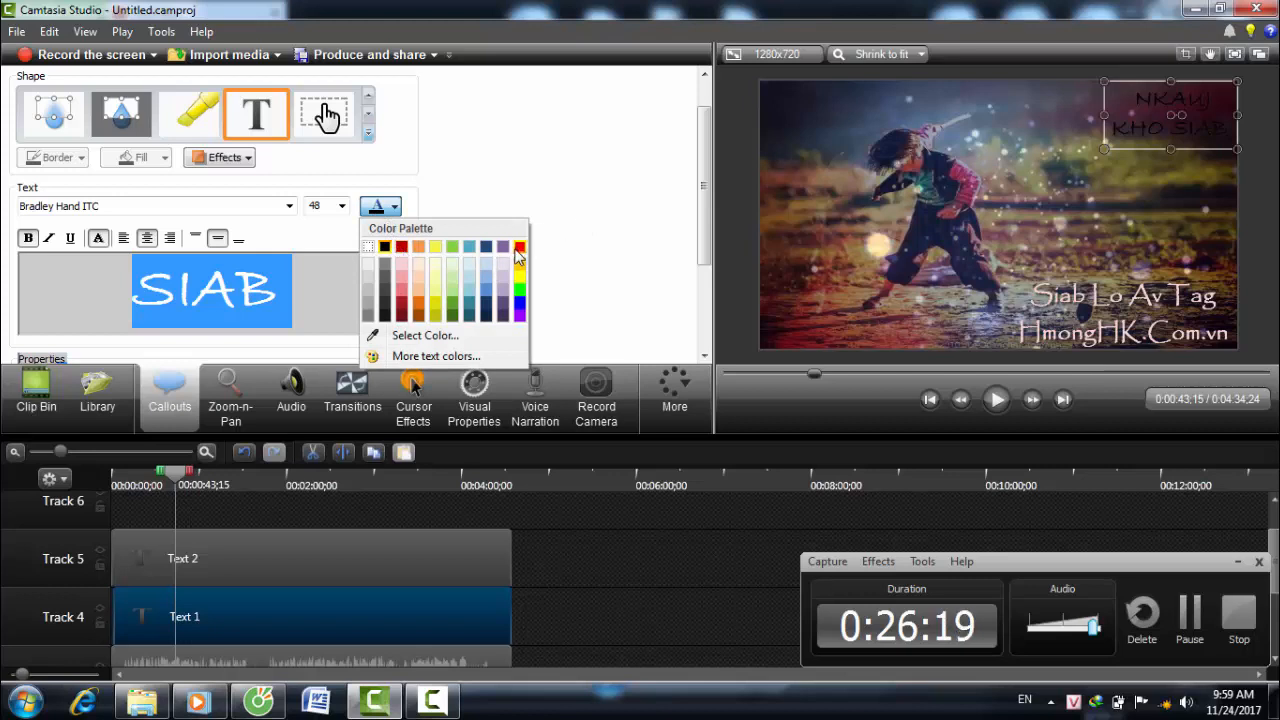
pyautogui.click(518, 247)
pyautogui.click(385, 212)
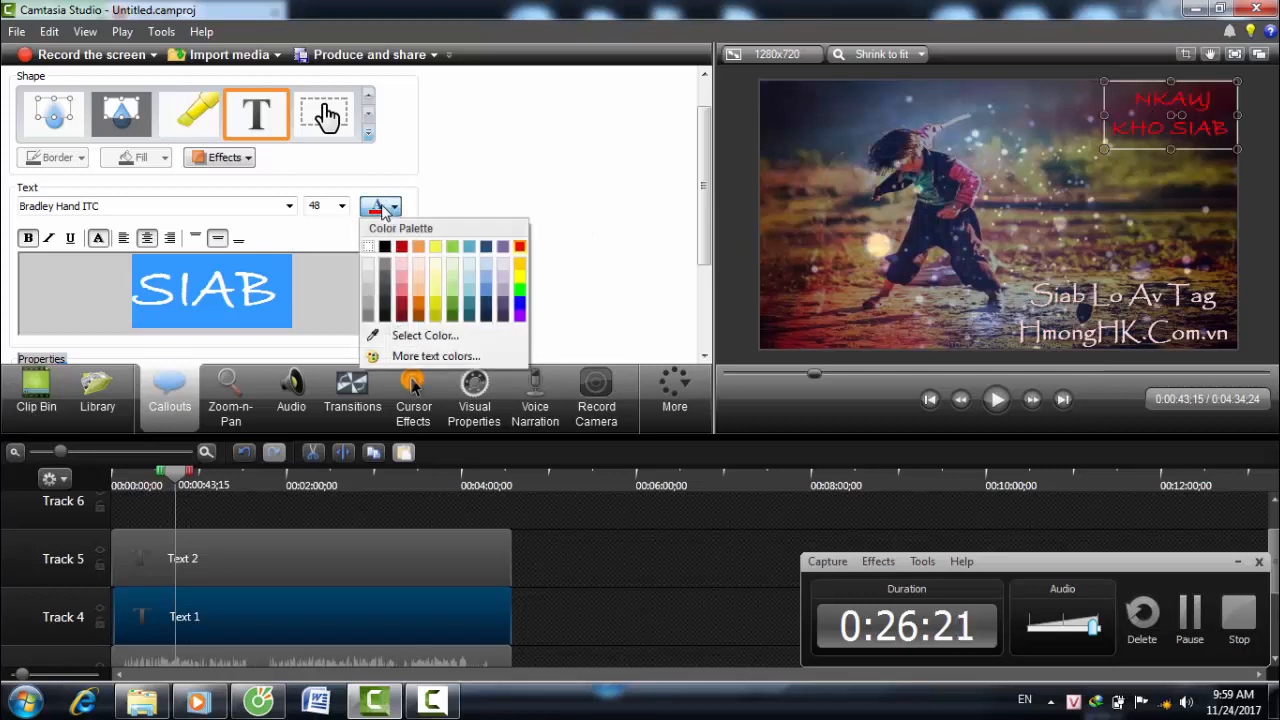
pyautogui.click(401, 247)
pyautogui.click(383, 212)
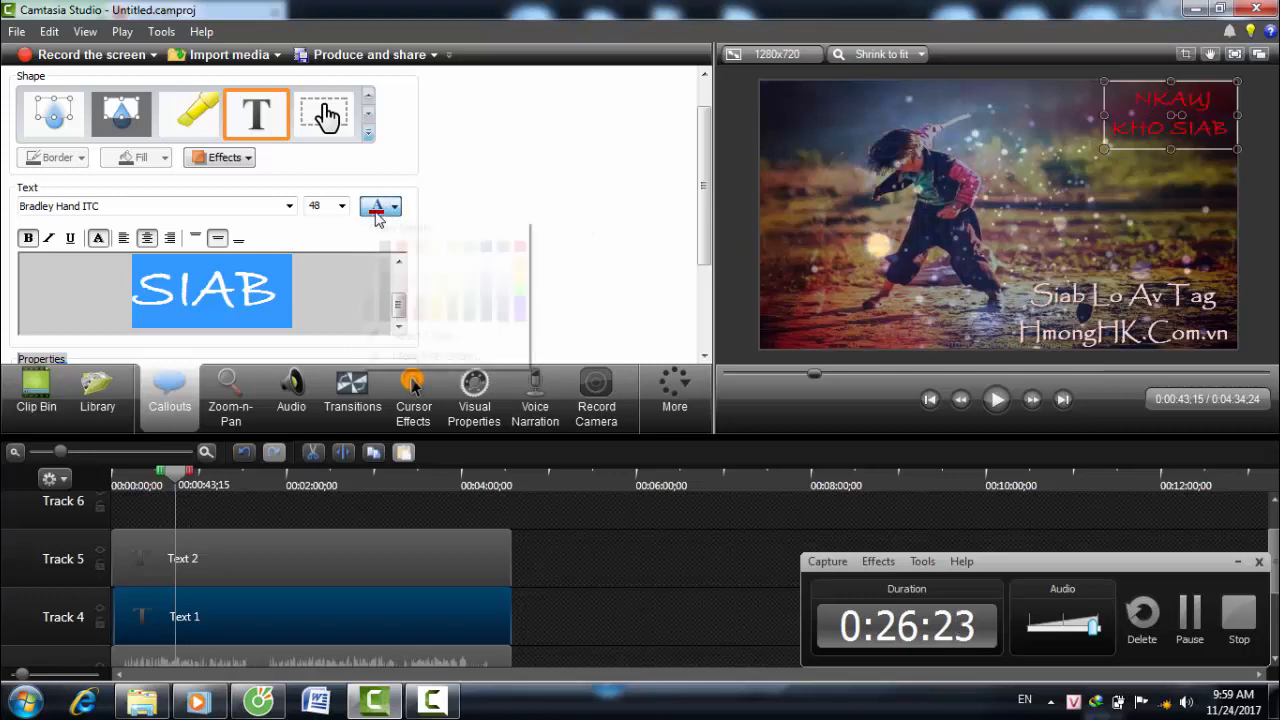
pyautogui.click(519, 306)
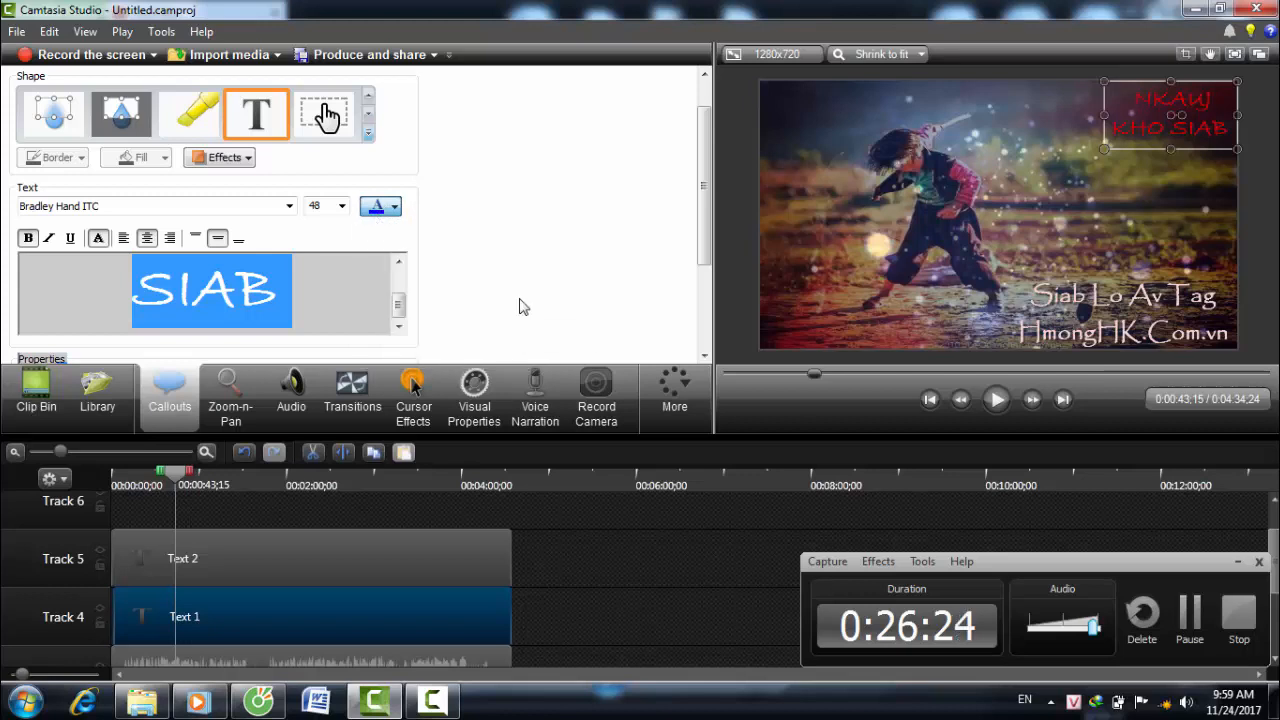
pyautogui.click(380, 212)
pyautogui.click(385, 316)
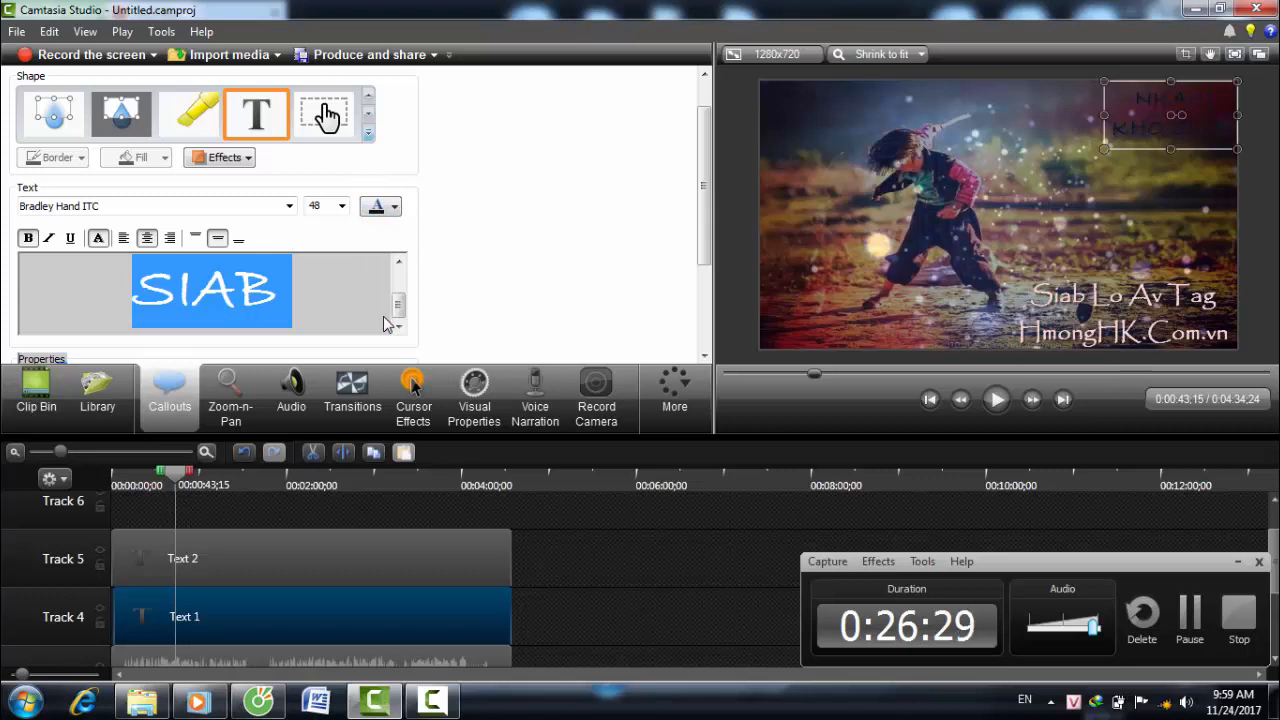
pyautogui.click(380, 212)
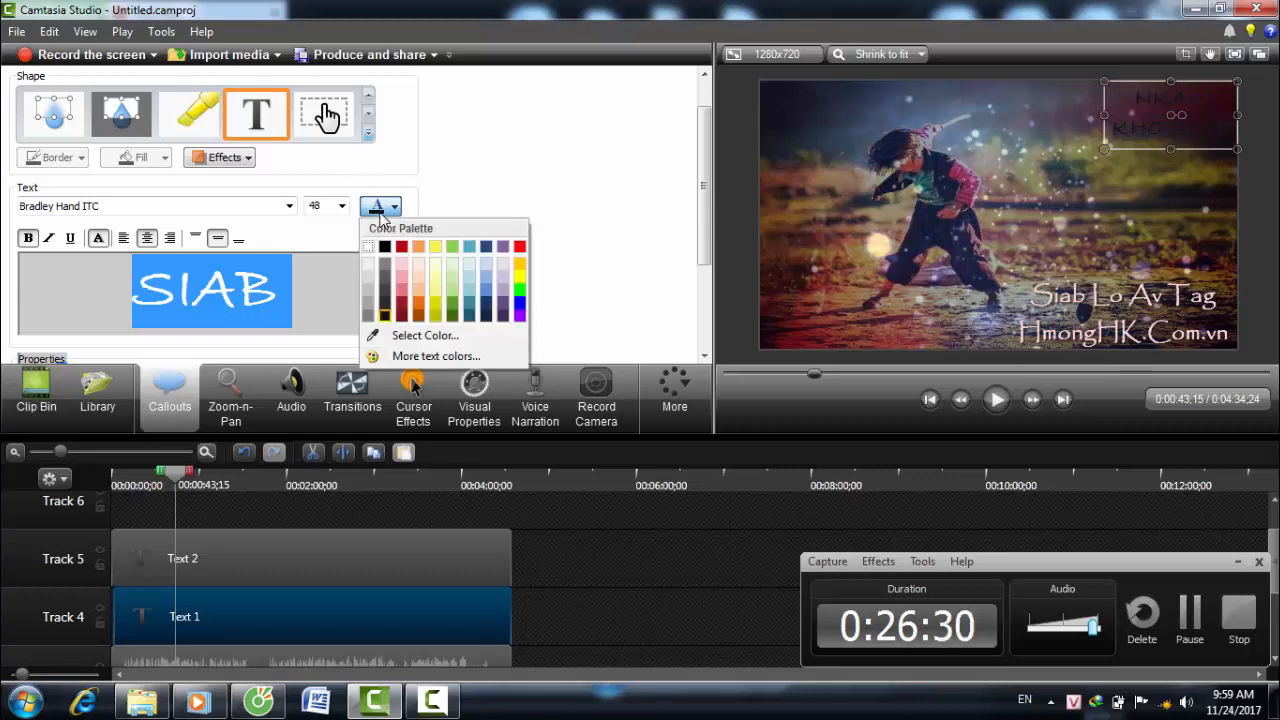
pyautogui.click(385, 307)
pyautogui.click(381, 220)
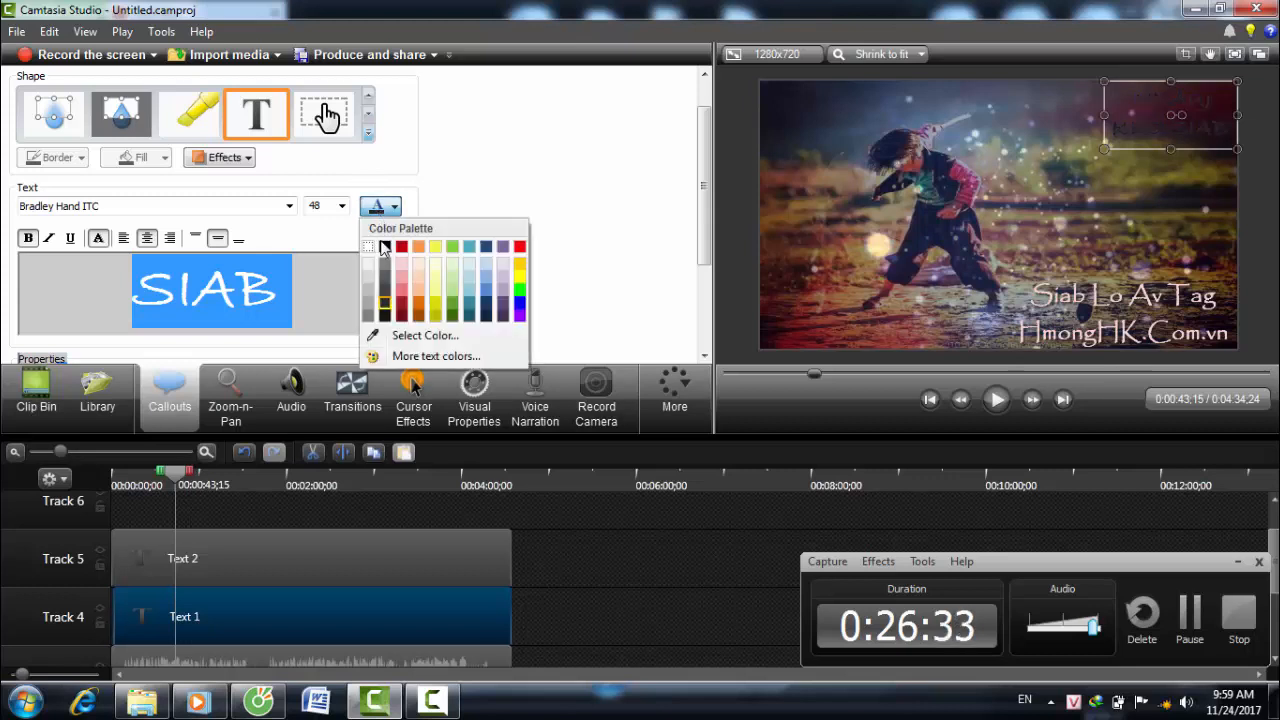
pyautogui.click(382, 255)
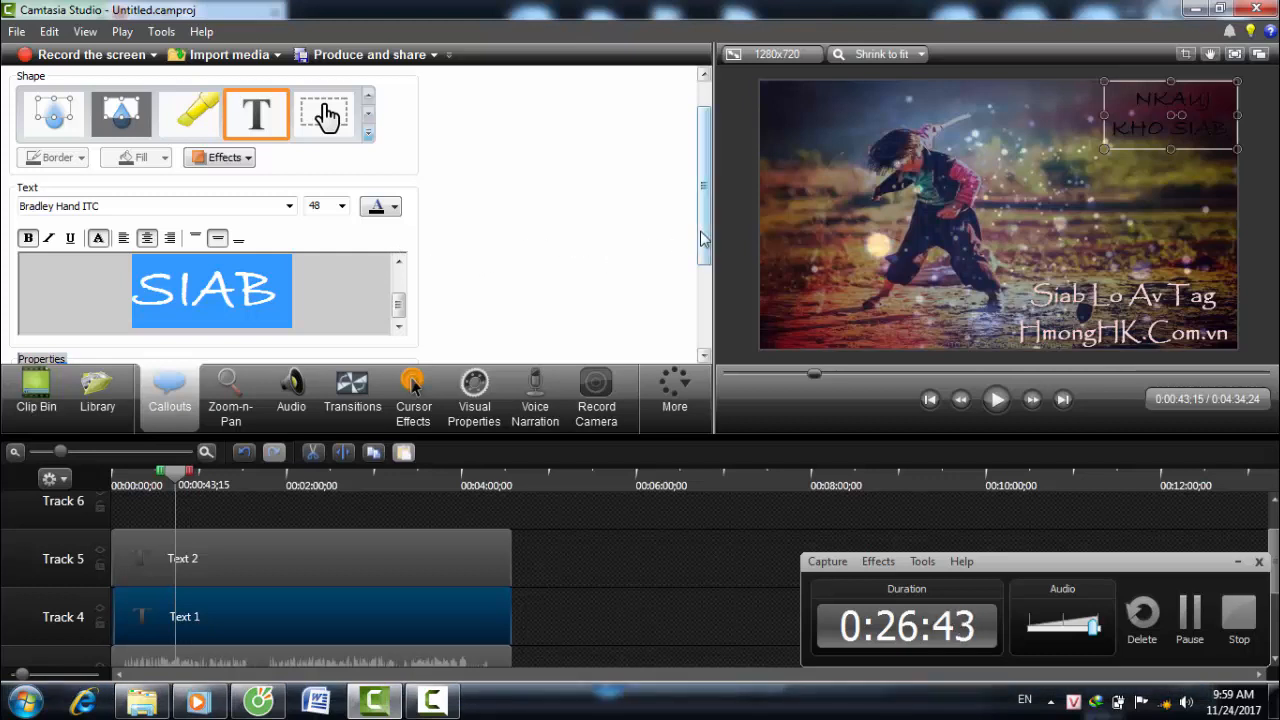
pyautogui.moveTo(700, 238); pyautogui.dragTo(701, 320)
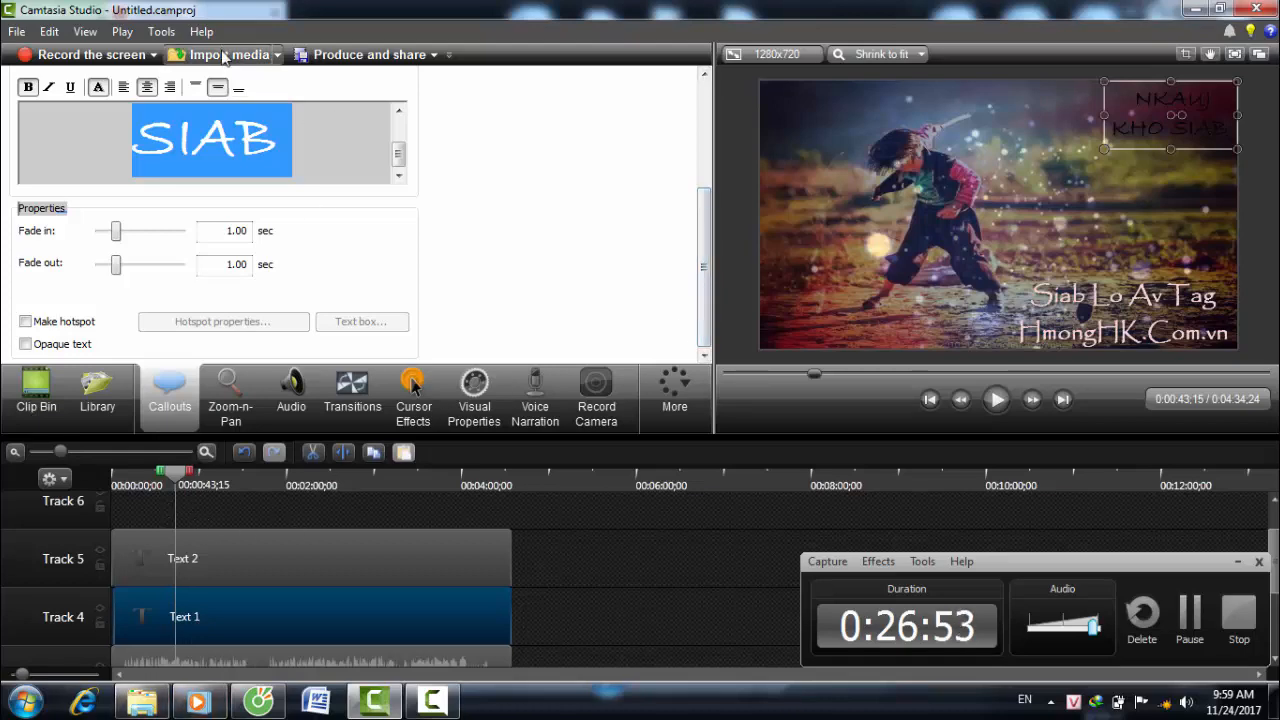
pyautogui.click(225, 57)
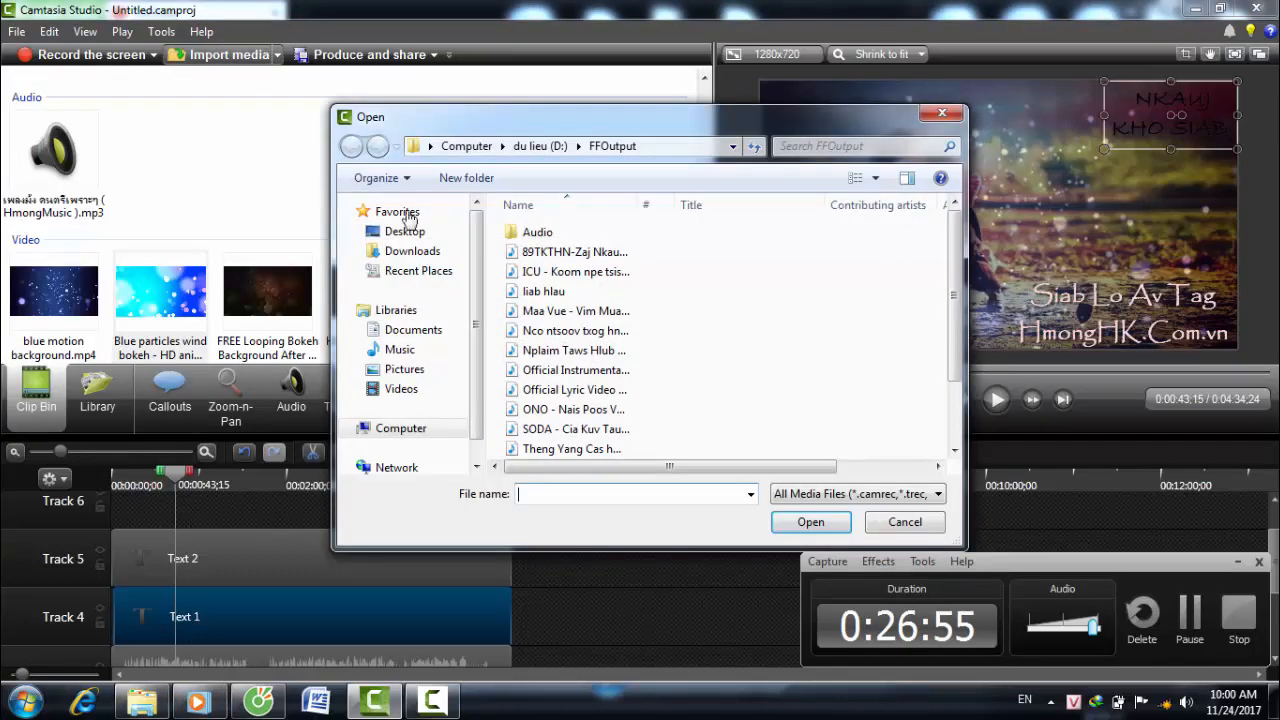
pyautogui.scroll(-1, 400, 230)
pyautogui.click(405, 222)
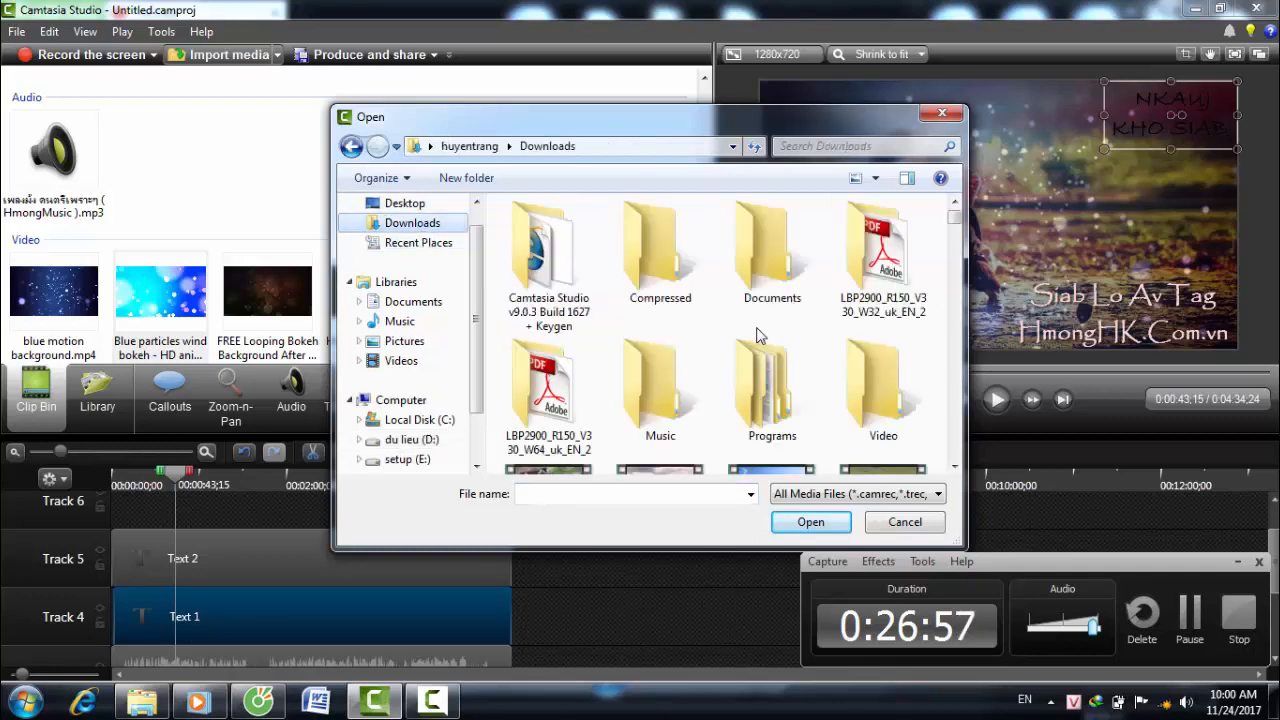
pyautogui.moveTo(956, 220); pyautogui.dragTo(961, 266)
pyautogui.moveTo(959, 262); pyautogui.dragTo(961, 290)
pyautogui.click(540, 257)
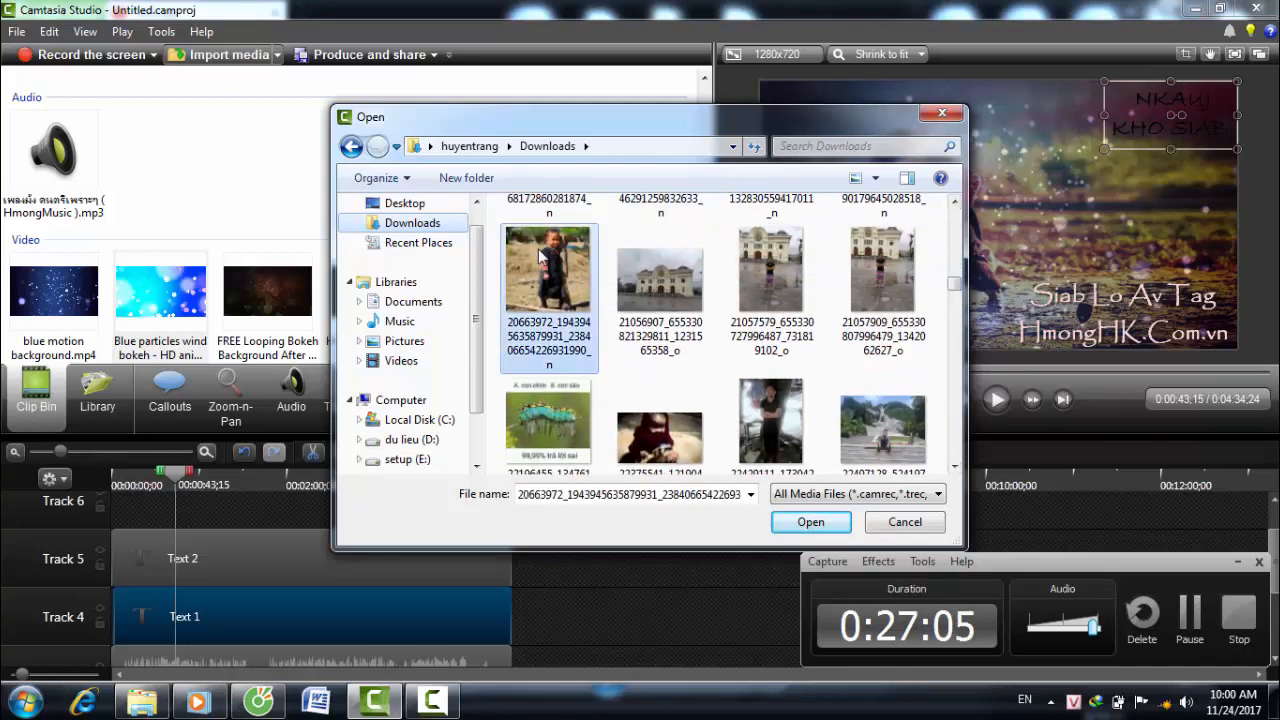
pyautogui.click(810, 522)
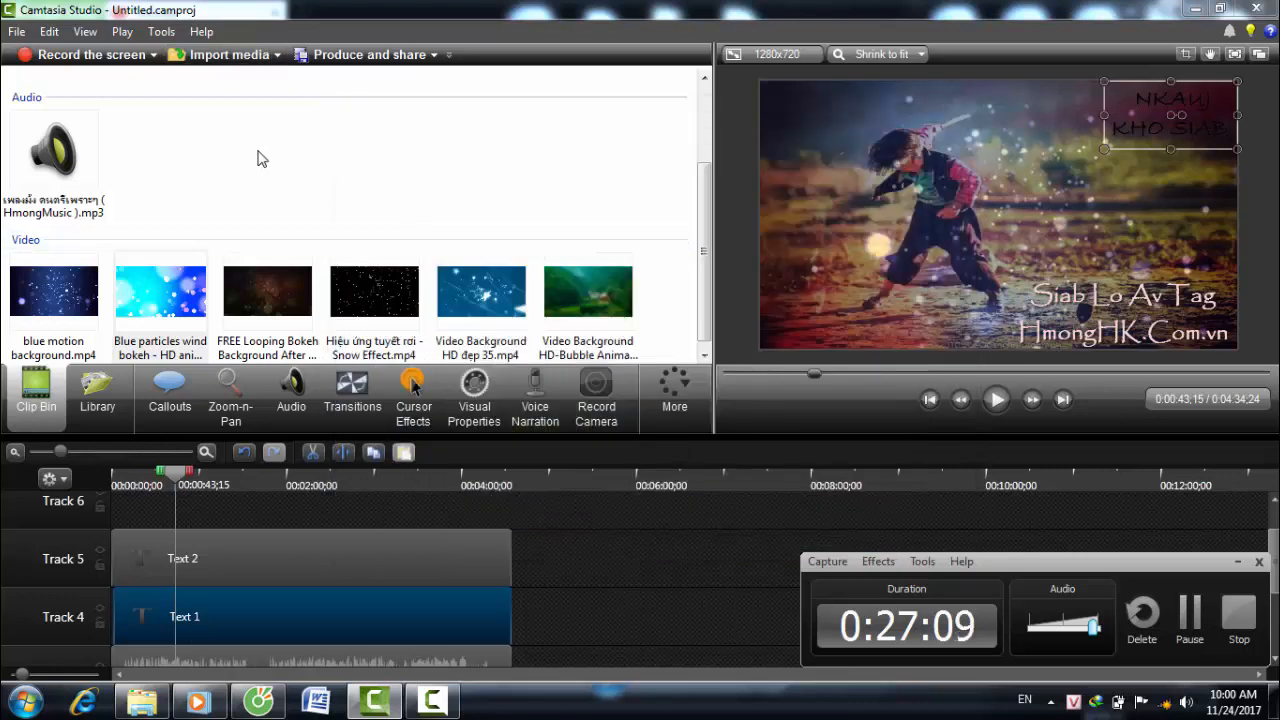
# Step: Place the imported child photo at the start of Track 6 and extend it to the end of the text callouts
pyautogui.click(699, 126)
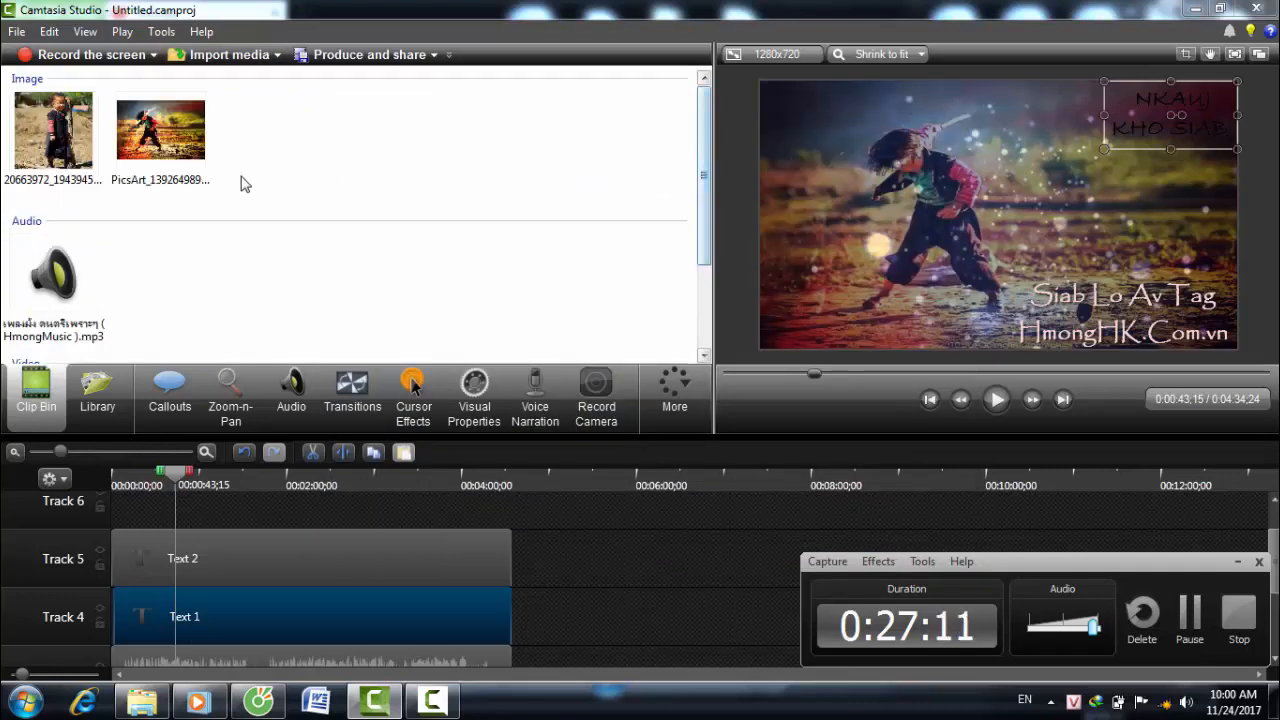
pyautogui.moveTo(58, 130); pyautogui.dragTo(83, 219)
pyautogui.moveTo(148, 488); pyautogui.dragTo(248, 511)
pyautogui.moveTo(145, 525); pyautogui.dragTo(90, 509)
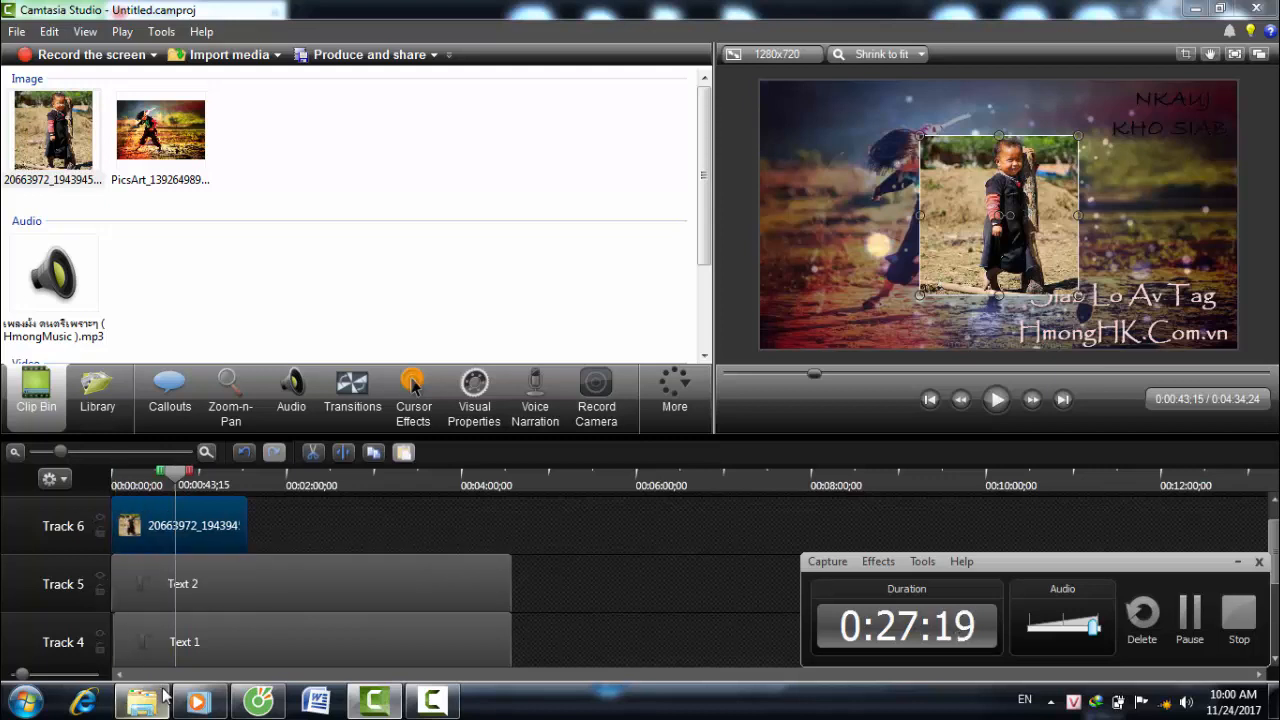
pyautogui.click(116, 630)
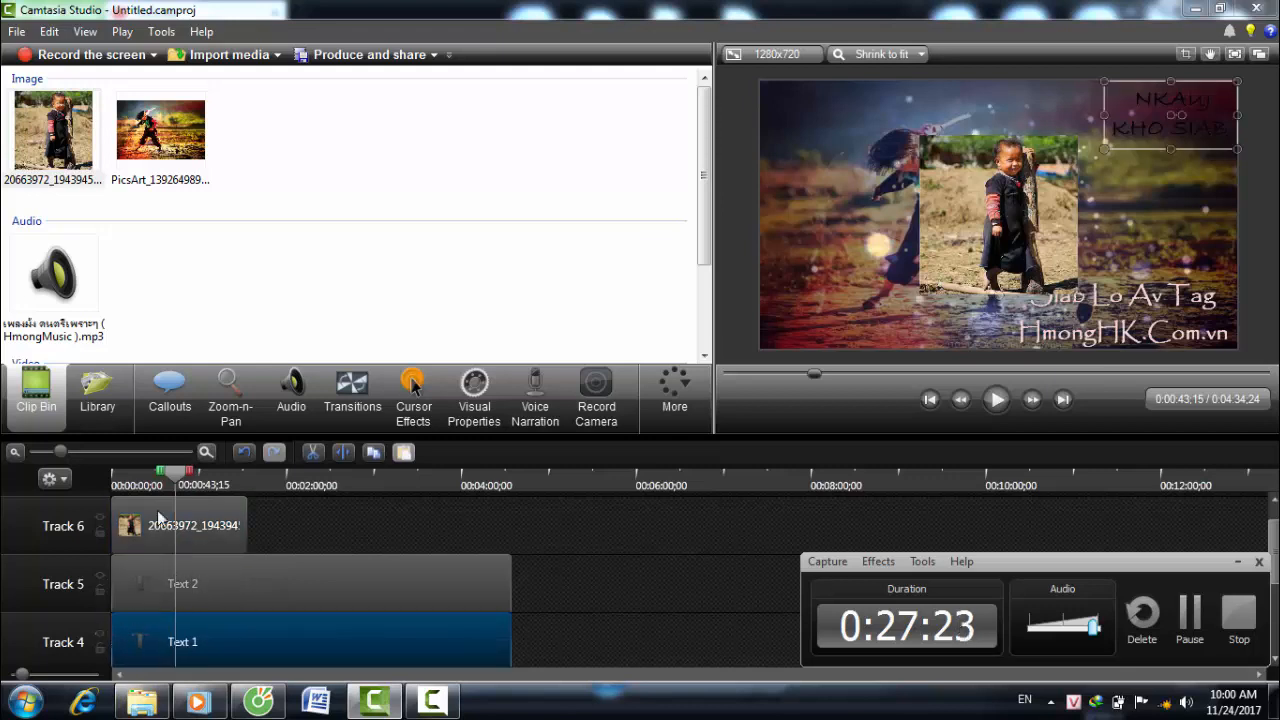
pyautogui.moveTo(243, 506); pyautogui.dragTo(512, 526)
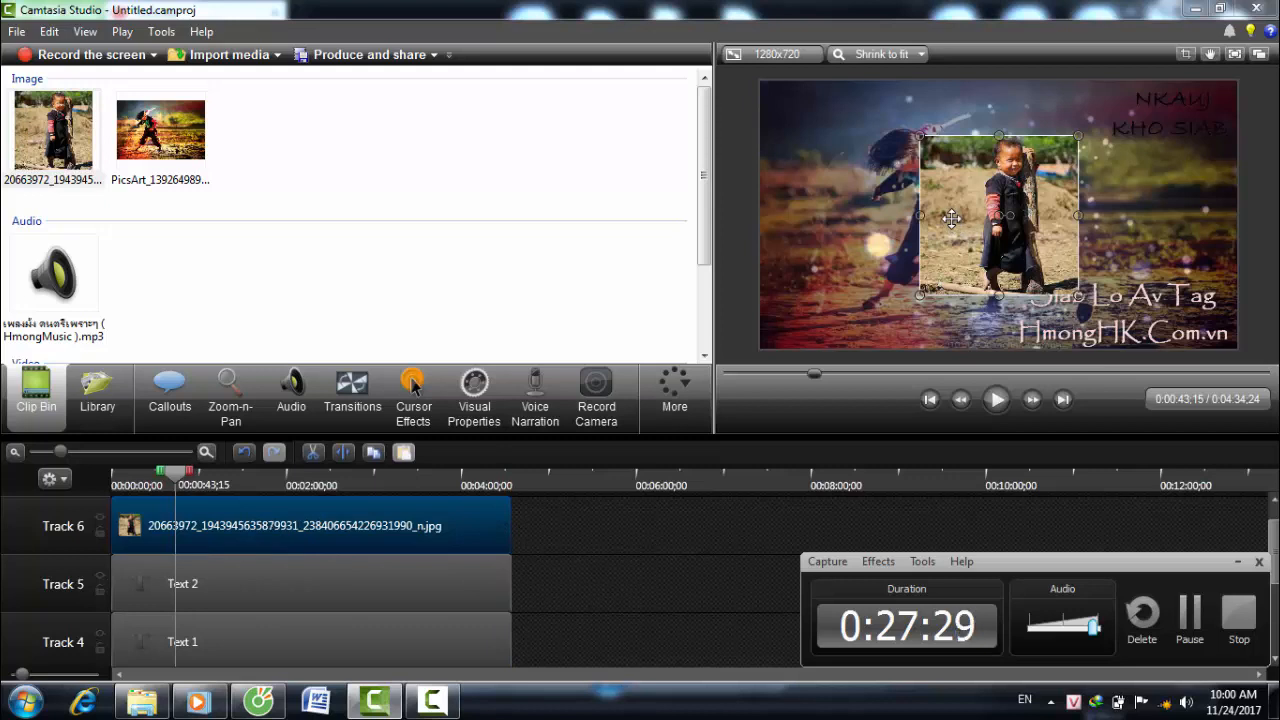
# Step: Shrink the child photo on the canvas and move it to the picture's right side, between the two text titles
pyautogui.moveTo(918, 296); pyautogui.dragTo(986, 267)
pyautogui.moveTo(951, 200); pyautogui.dragTo(1103, 197)
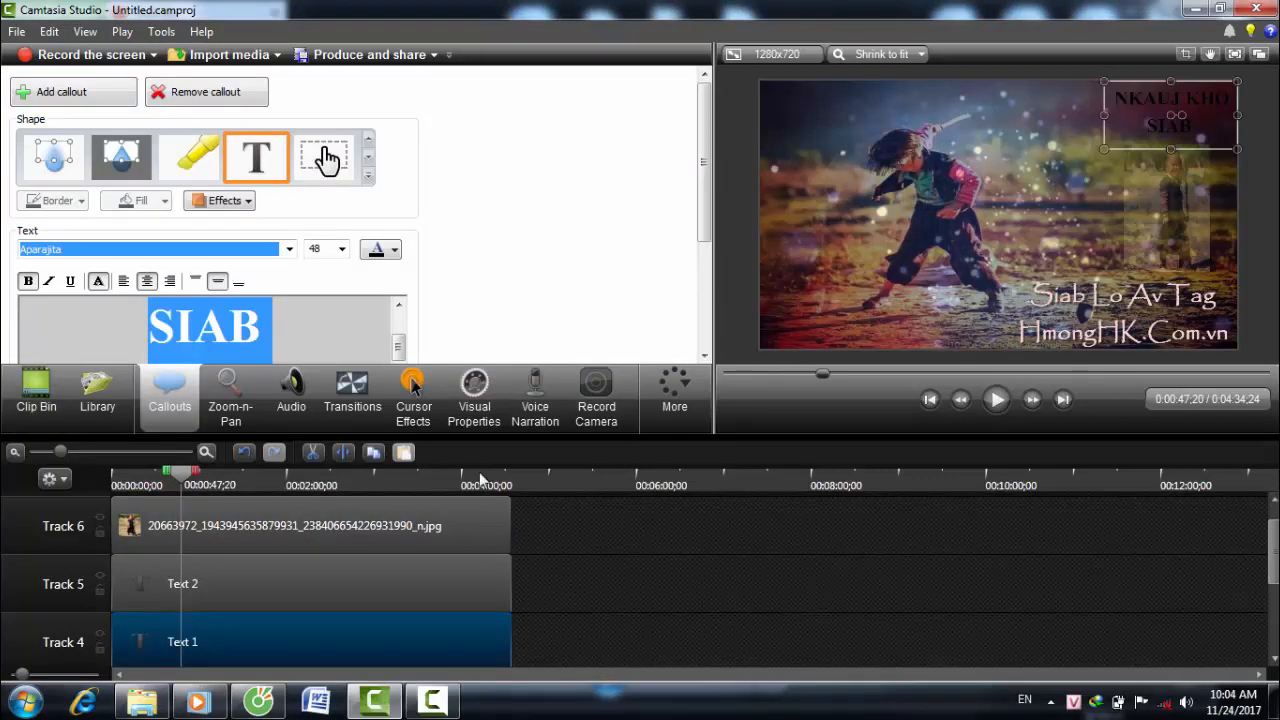
pyautogui.click(450, 705)
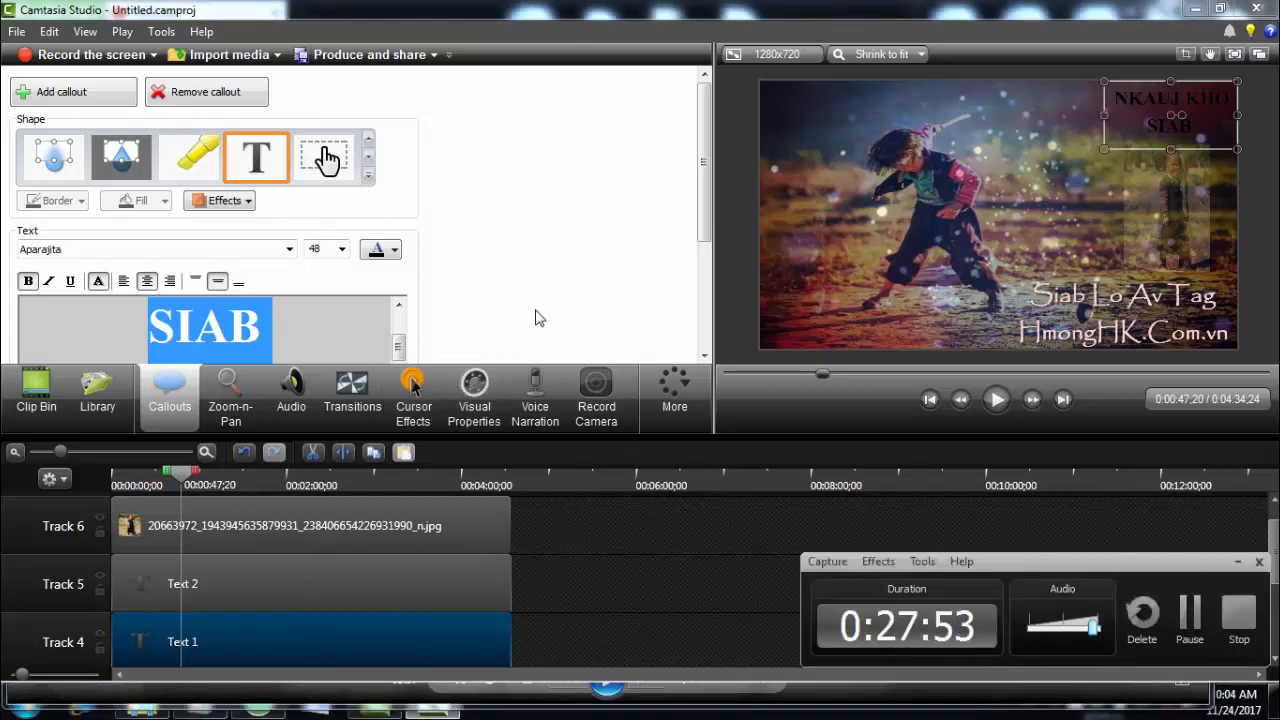
pyautogui.click(289, 250)
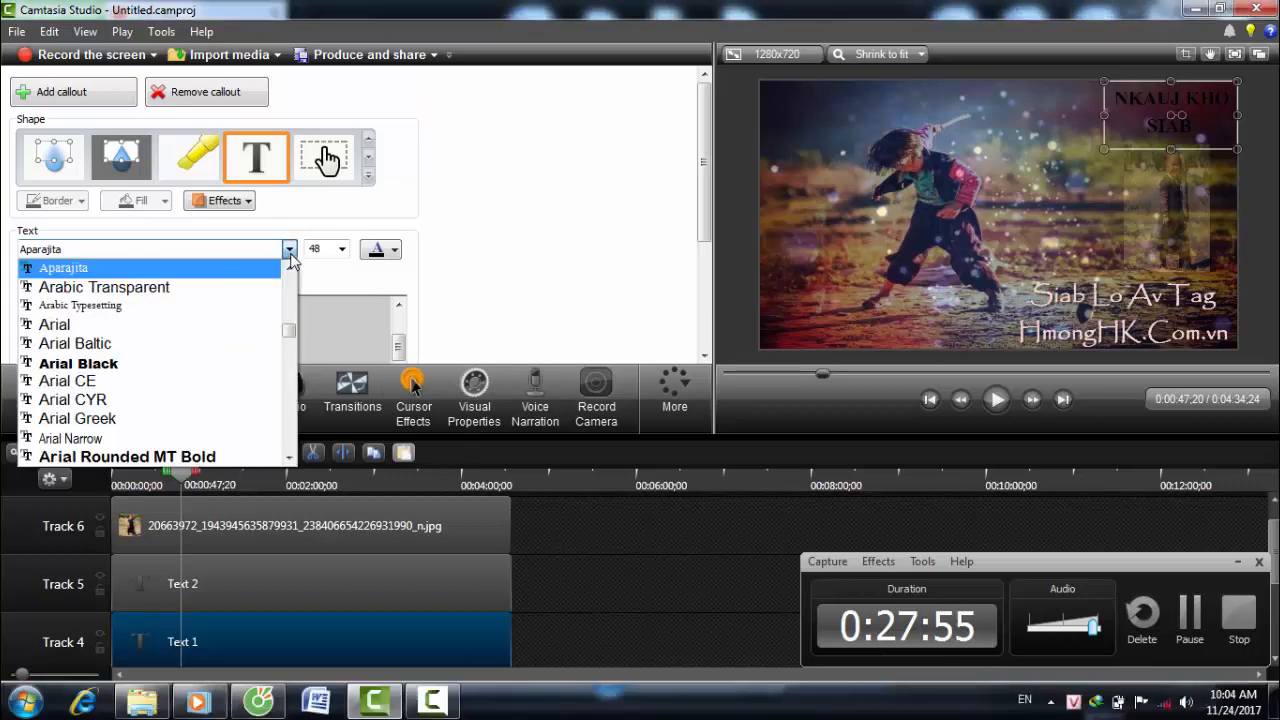
pyautogui.click(447, 709)
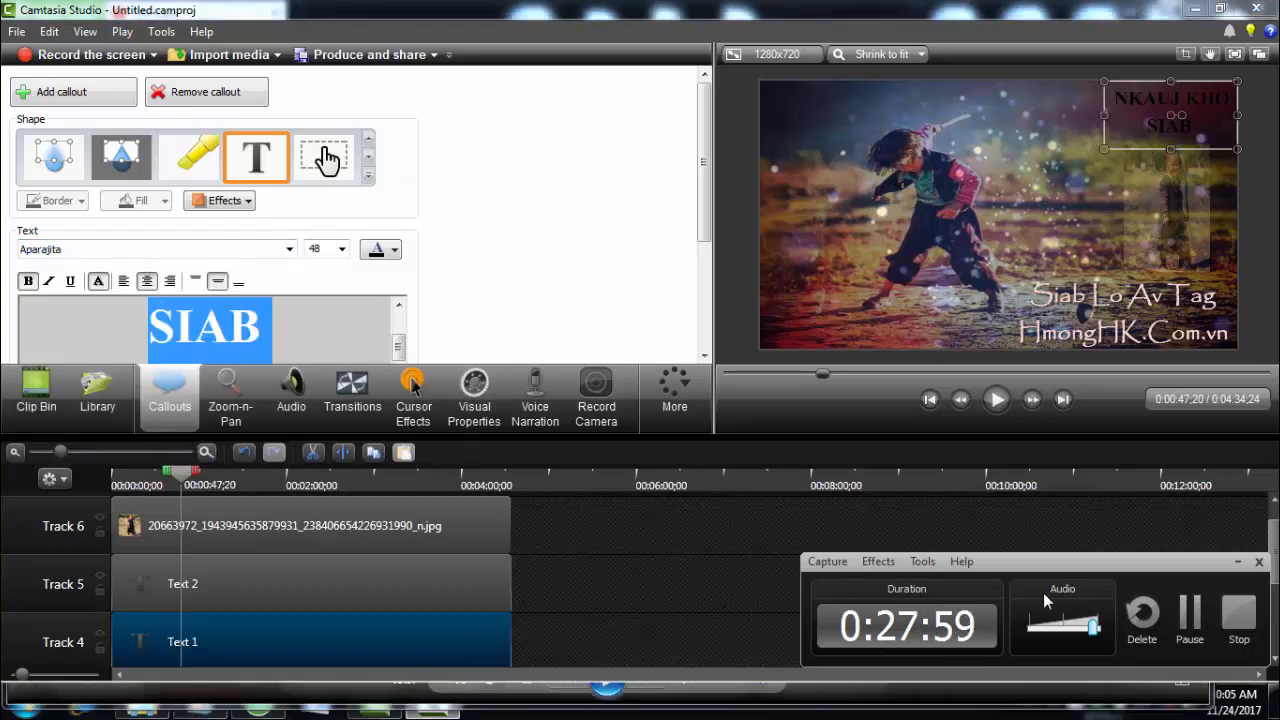
pyautogui.click(1238, 562)
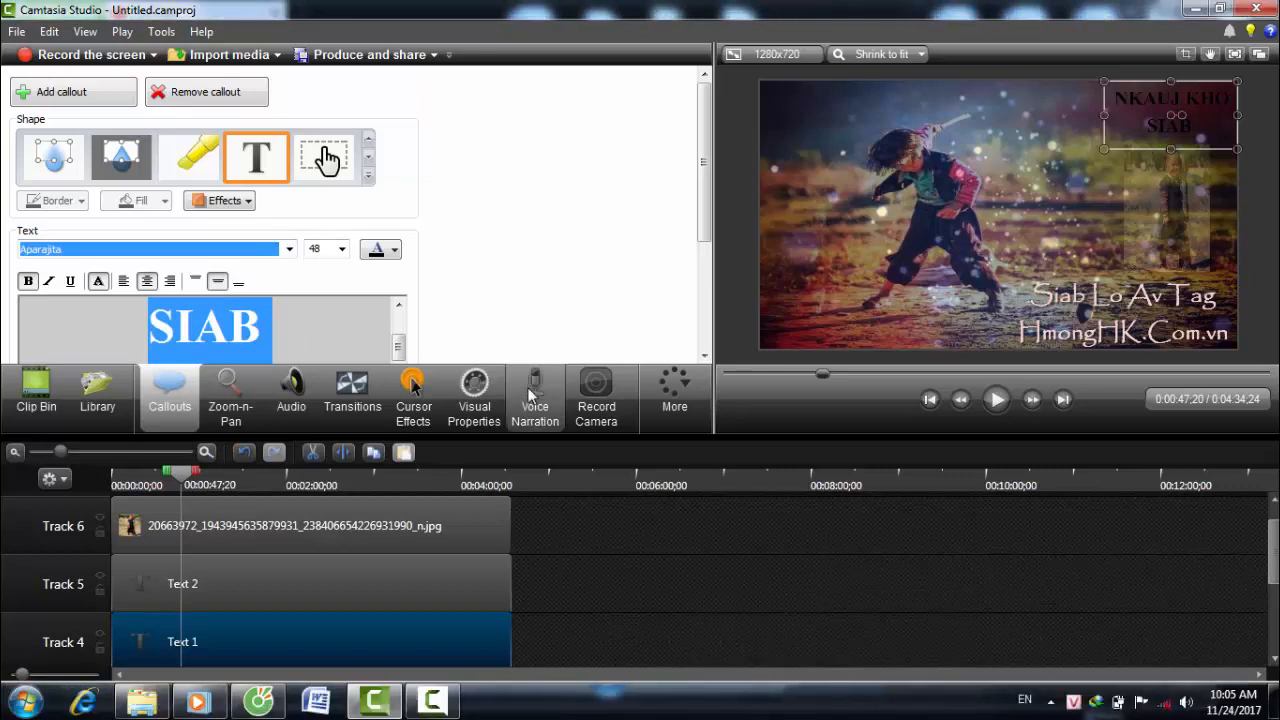
# Step: Try the .VnTeknicalH font for the NKAUJ KHO SIAB title text
pyautogui.click(288, 250)
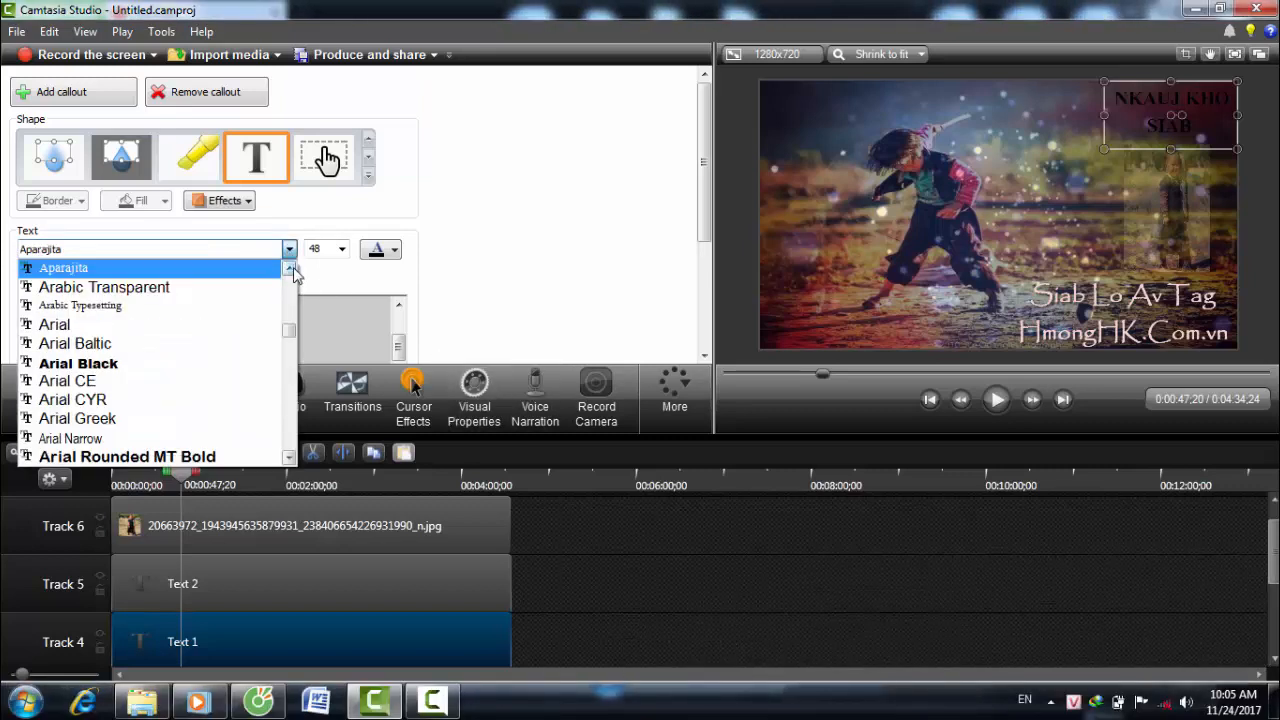
pyautogui.scroll(3, 293, 267)
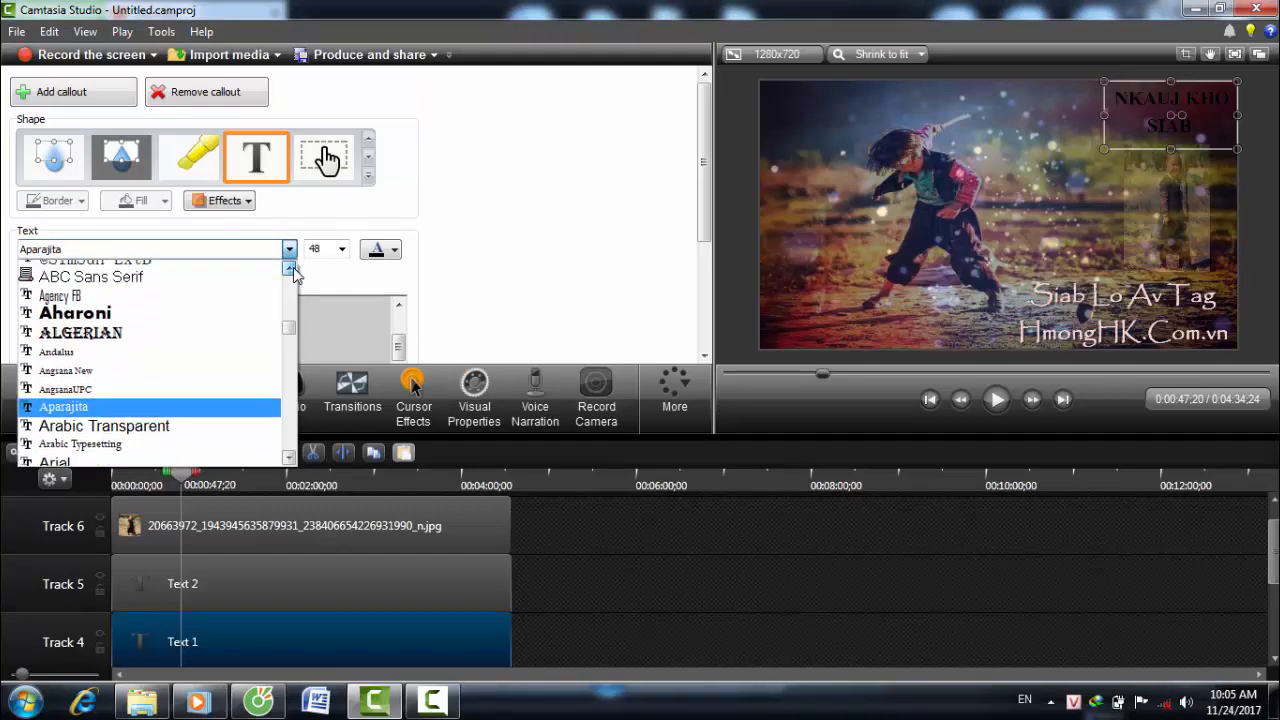
pyautogui.scroll(4, 293, 267)
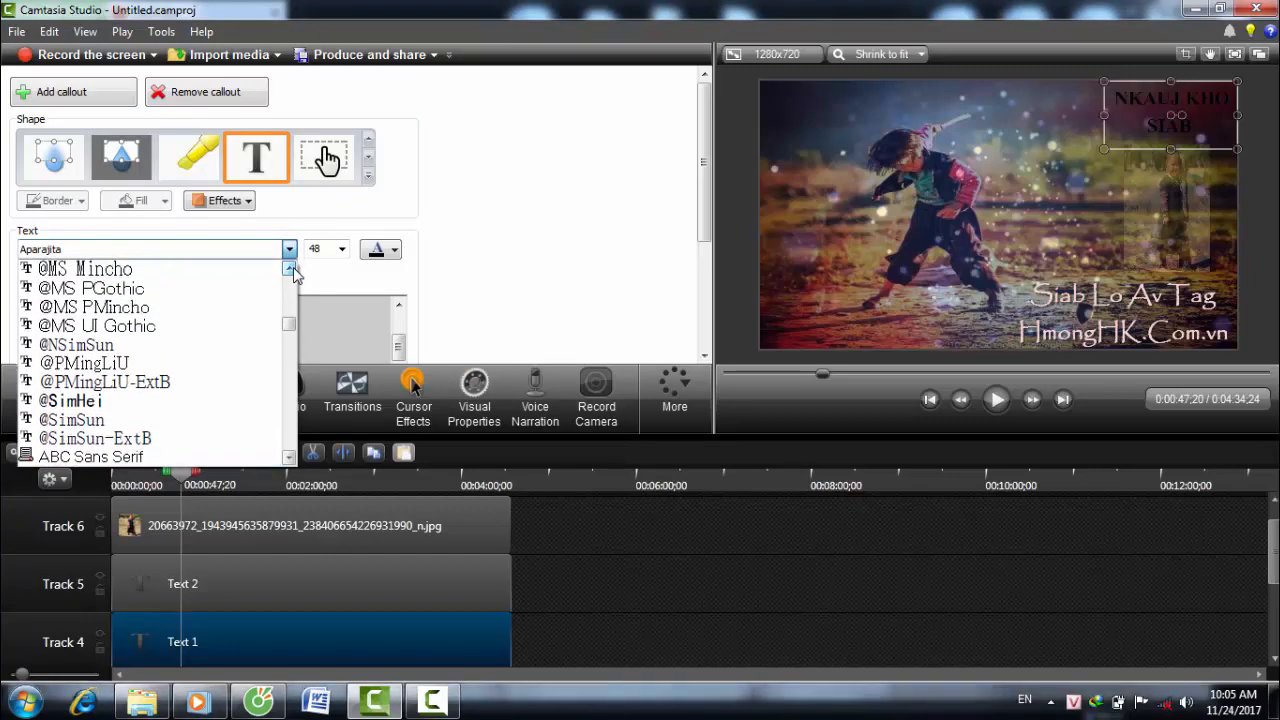
pyautogui.scroll(3, 293, 267)
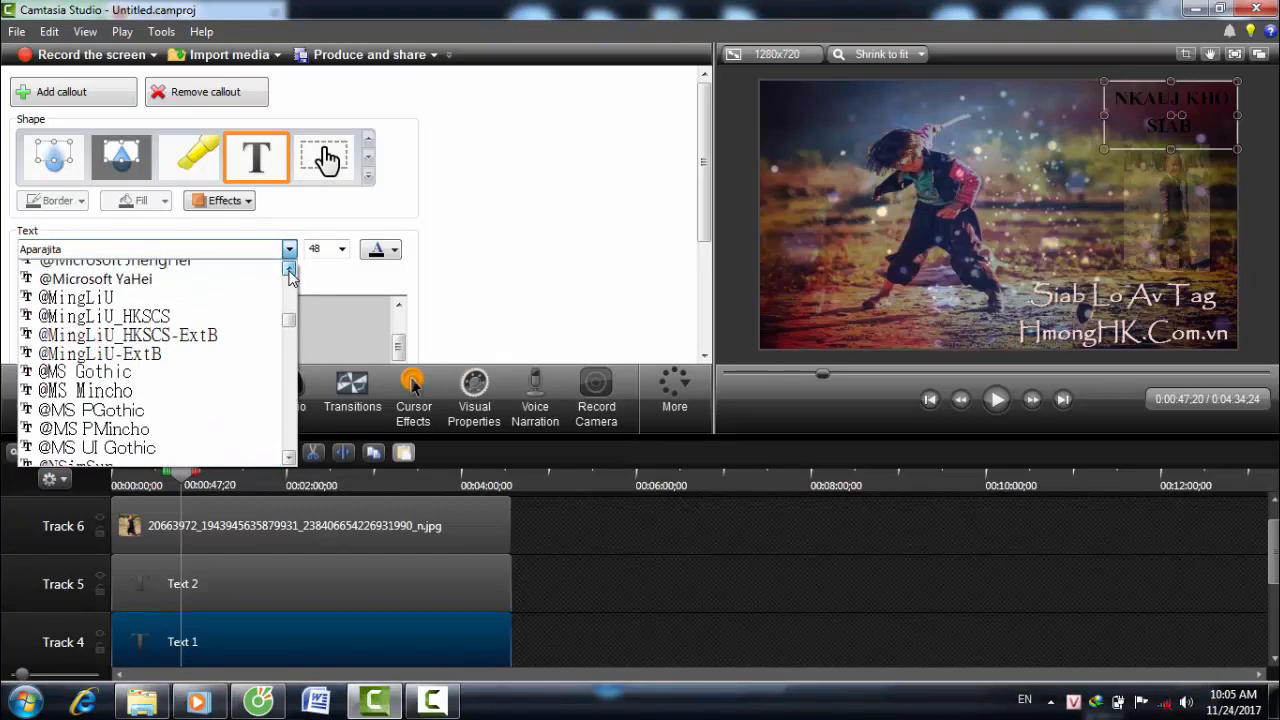
pyautogui.scroll(4, 290, 276)
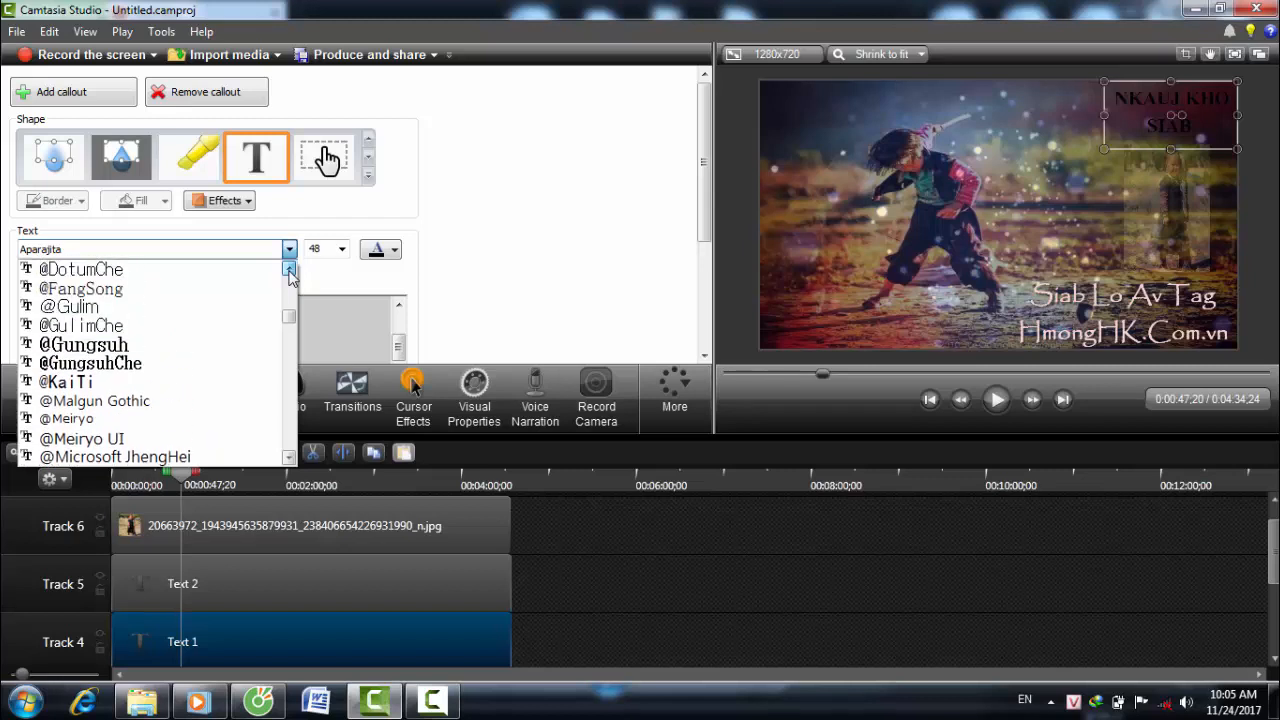
pyautogui.scroll(3, 290, 276)
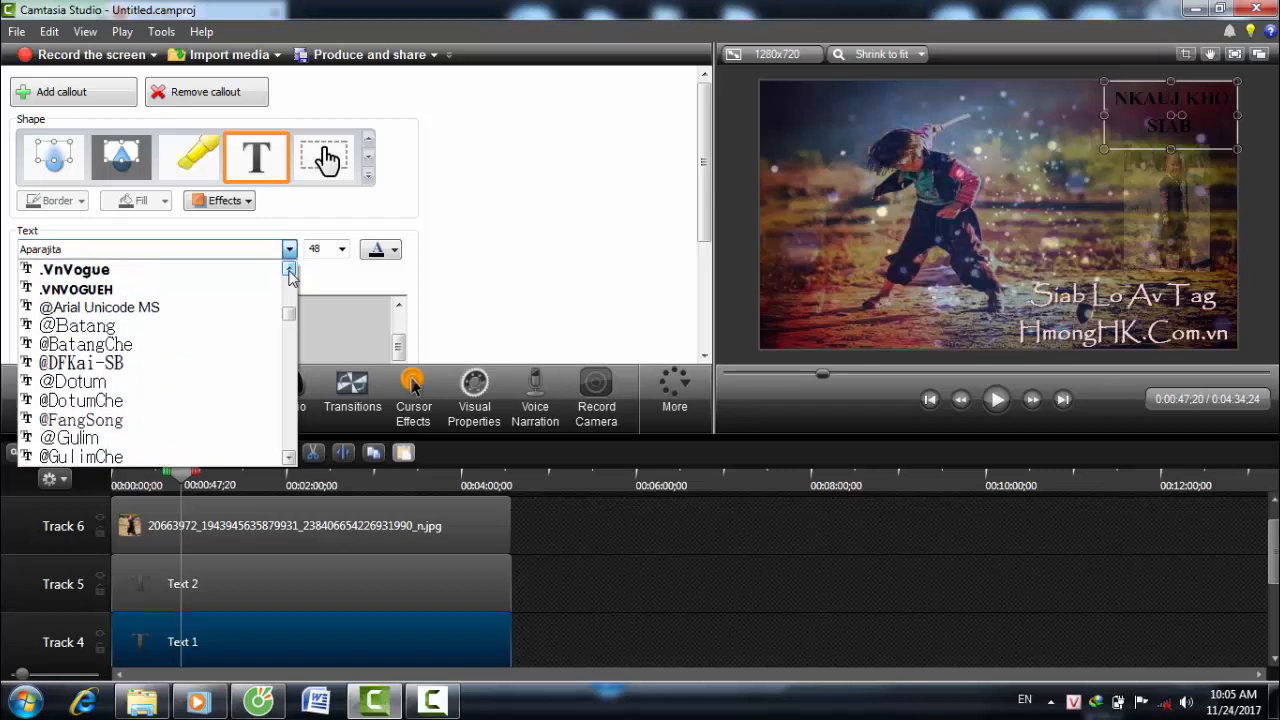
pyautogui.scroll(2, 290, 276)
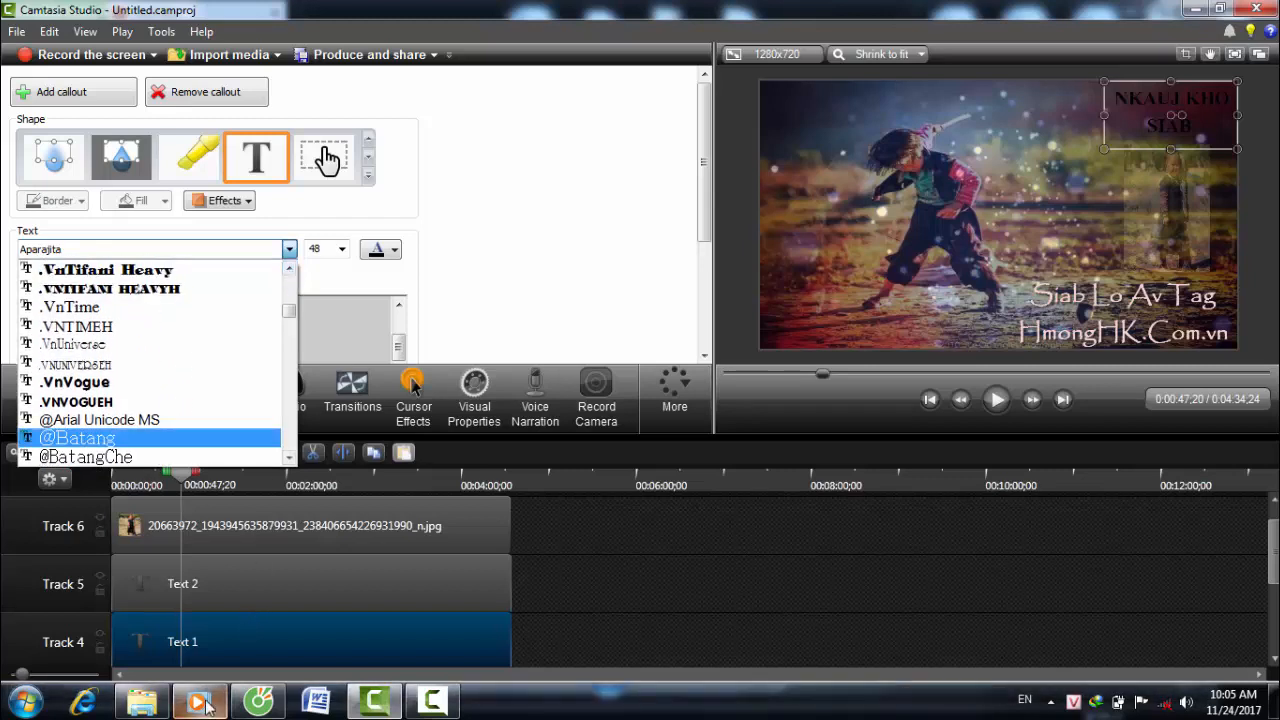
pyautogui.scroll(2, 280, 270)
pyautogui.click(238, 326)
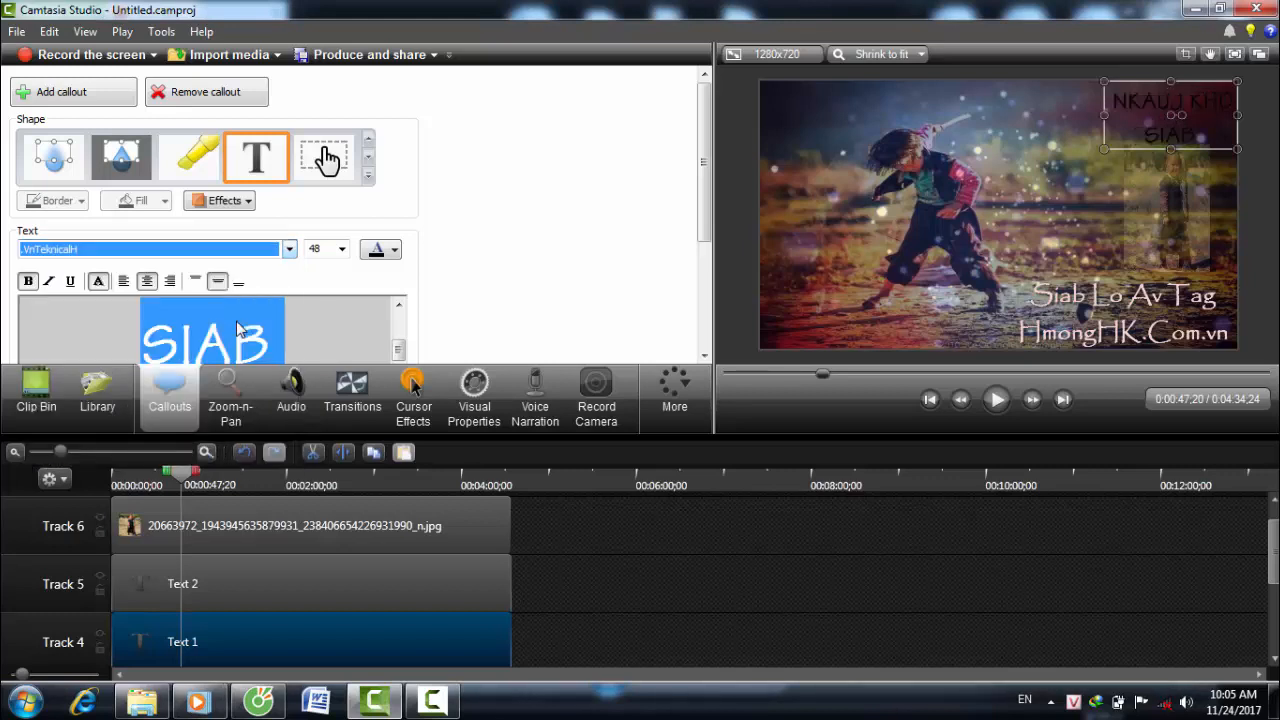
# Step: Set the font of the NKAUJ KHO SIAB title text to .VnTeknical
pyautogui.click(289, 249)
pyautogui.click(290, 268)
pyautogui.click(290, 268)
pyautogui.click(290, 268)
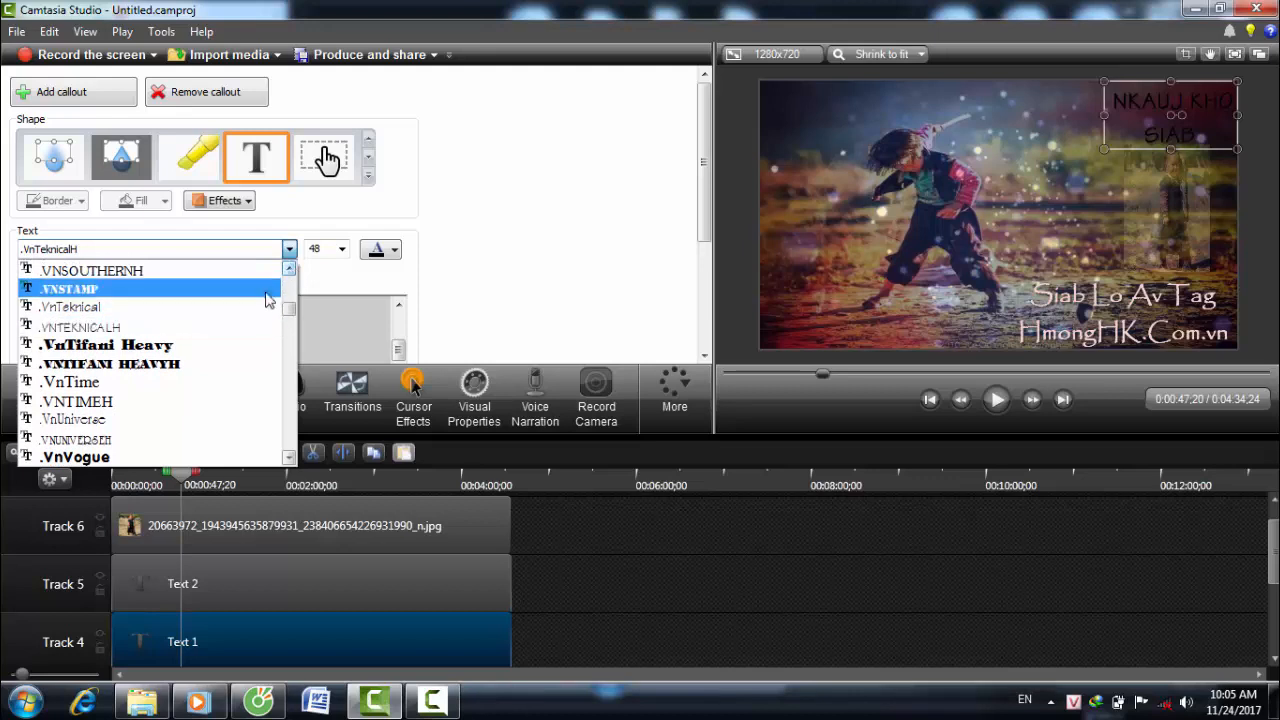
pyautogui.click(265, 308)
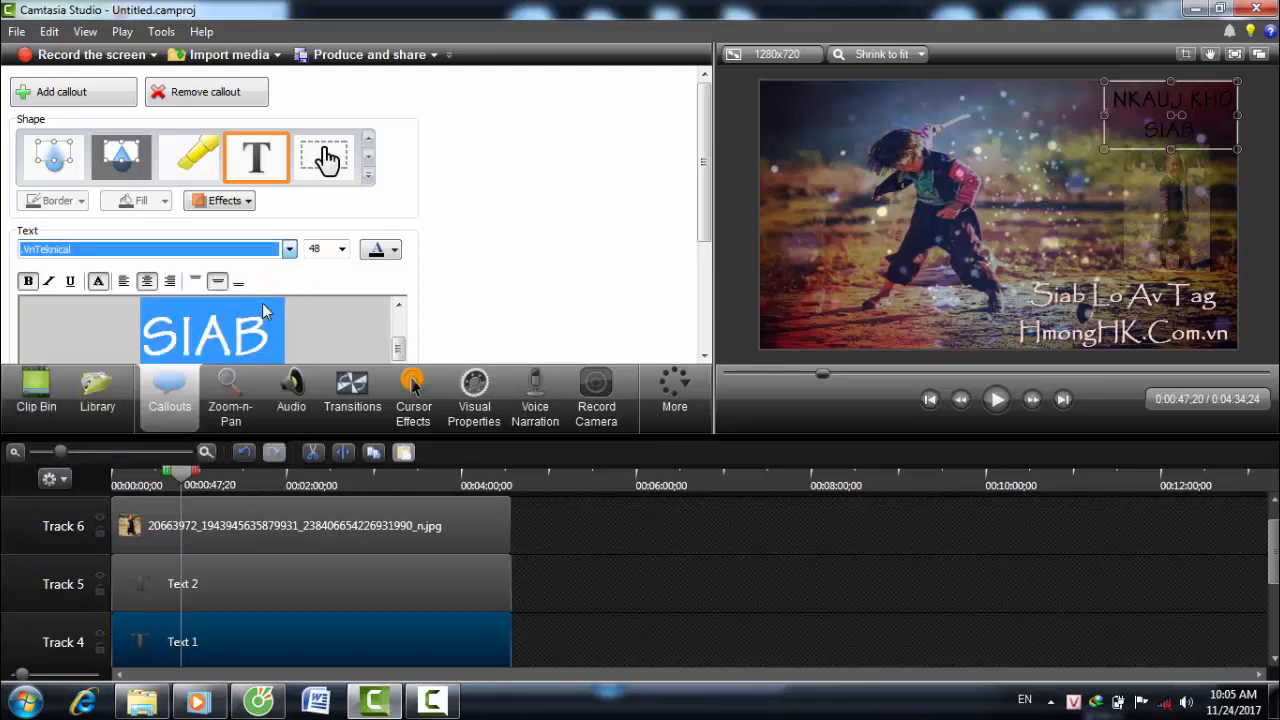
pyautogui.click(289, 250)
pyautogui.click(289, 252)
# Step: Try white, pale orange and pale green for the NKAUJ KHO SIAB title text and settle on pale blue
pyautogui.click(395, 252)
pyautogui.click(366, 307)
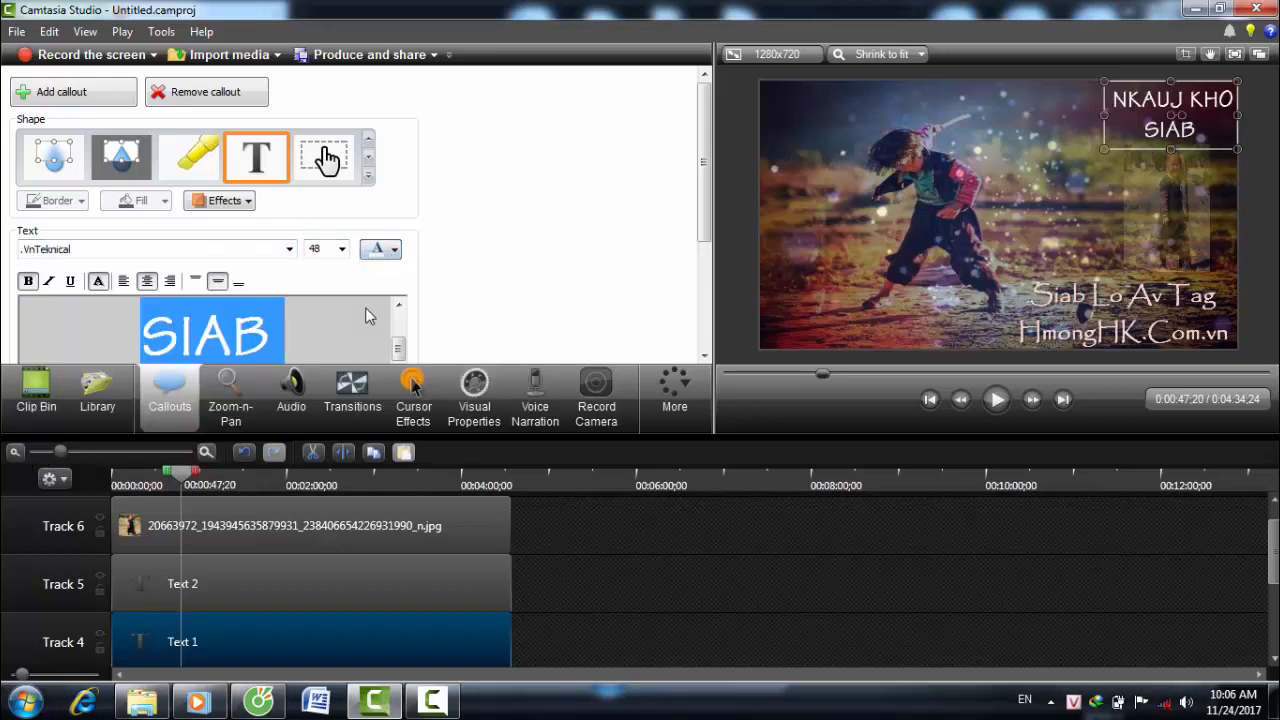
pyautogui.click(393, 252)
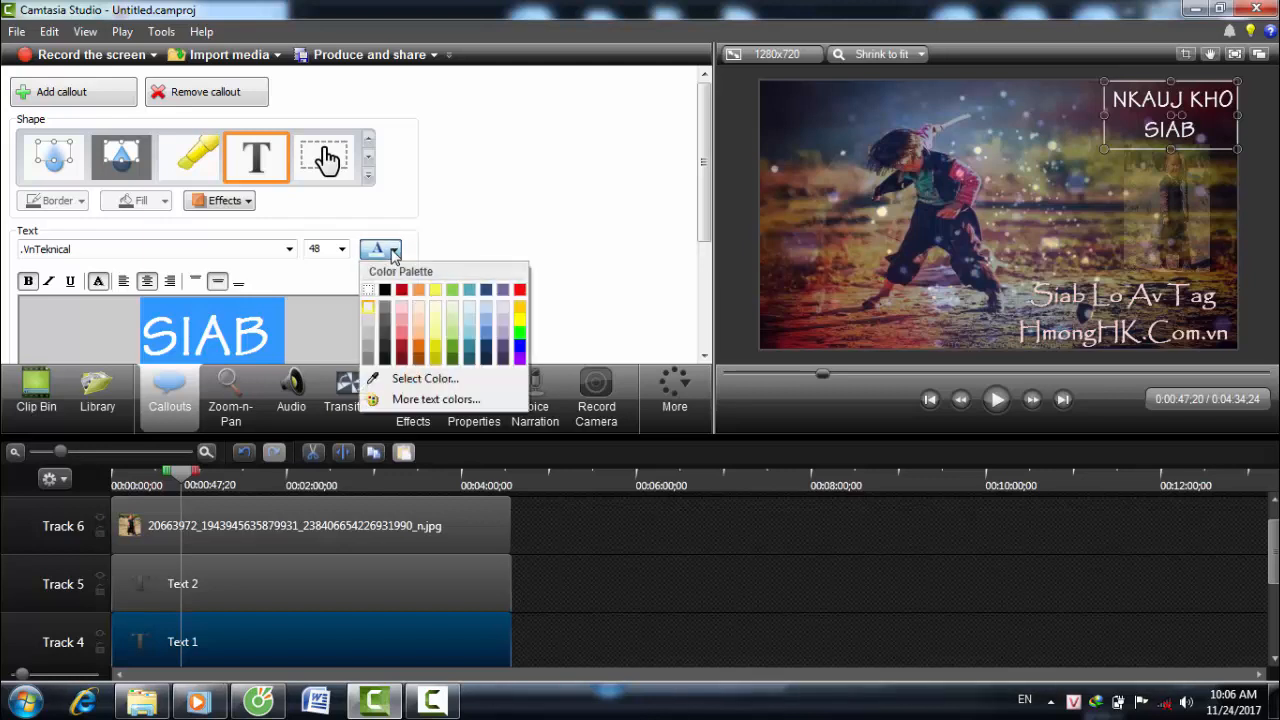
pyautogui.click(419, 313)
pyautogui.click(395, 253)
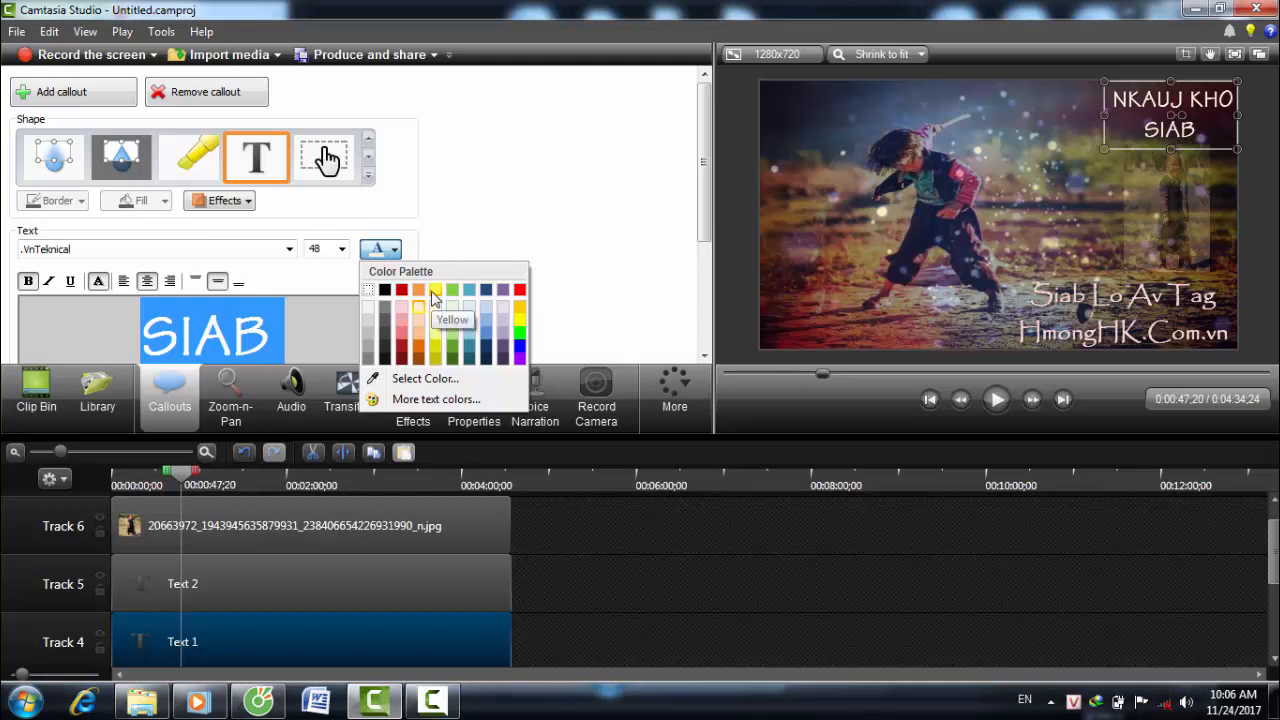
pyautogui.click(455, 311)
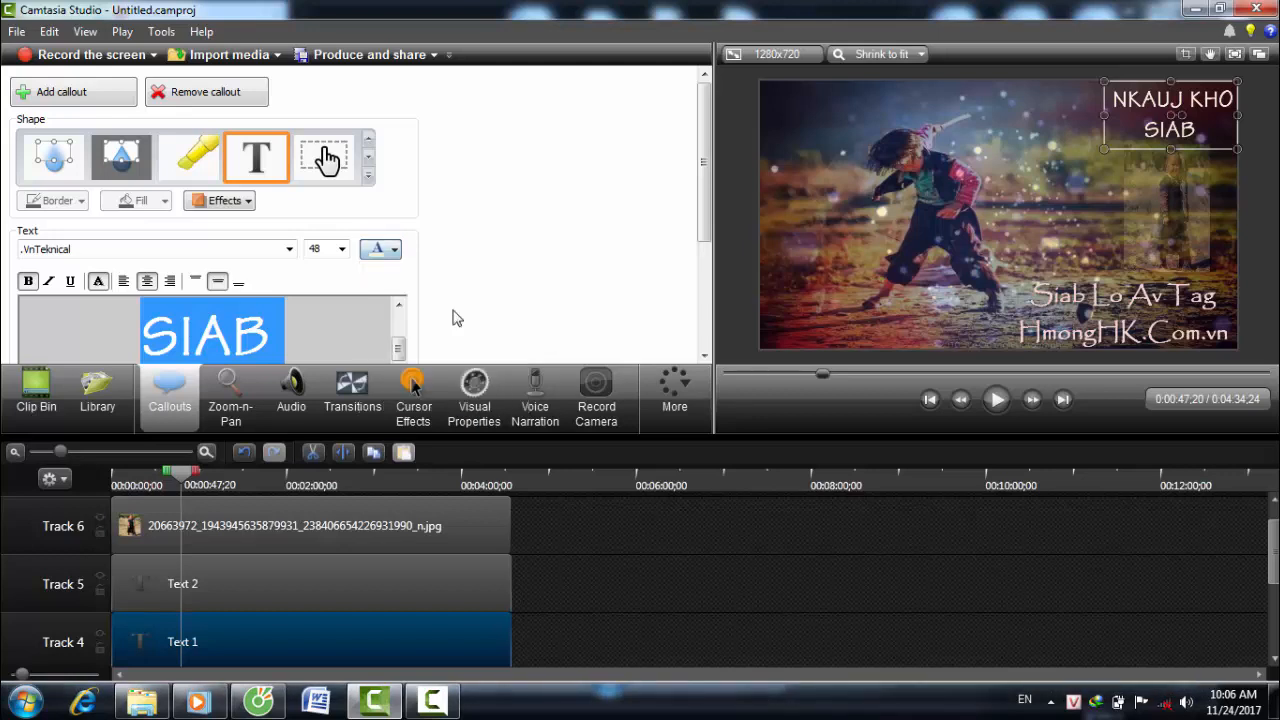
pyautogui.click(394, 250)
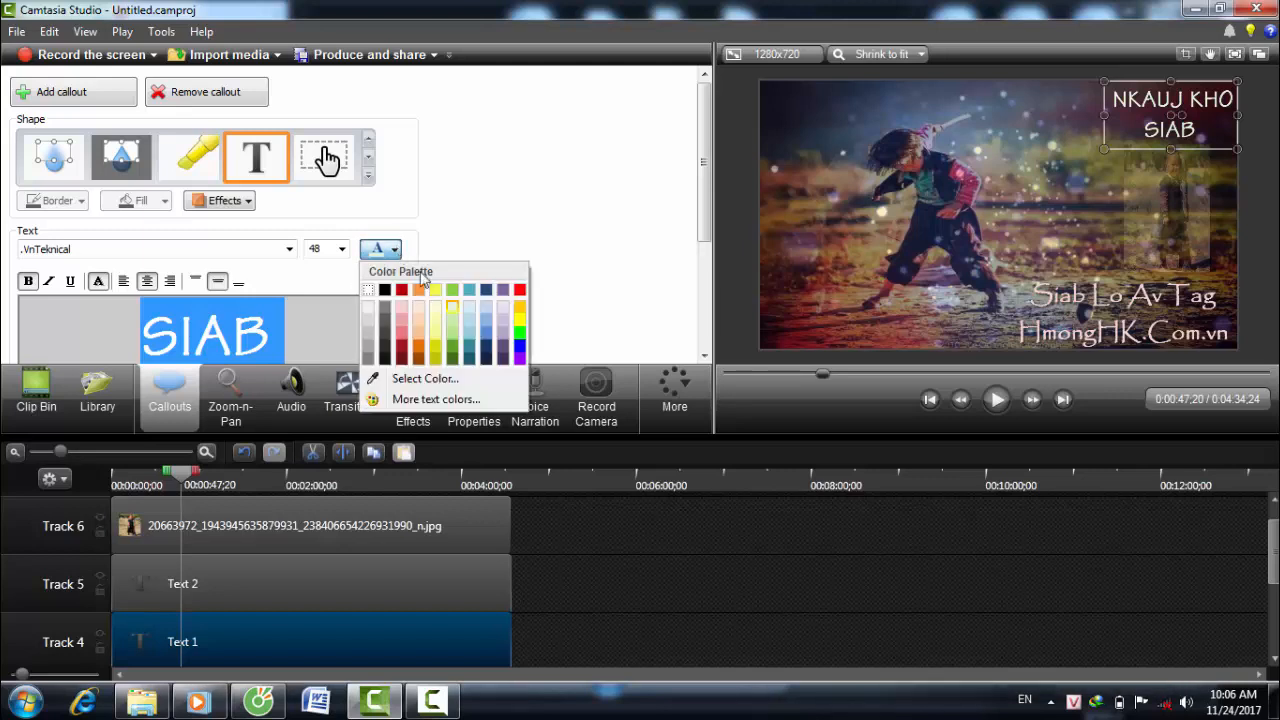
pyautogui.click(485, 312)
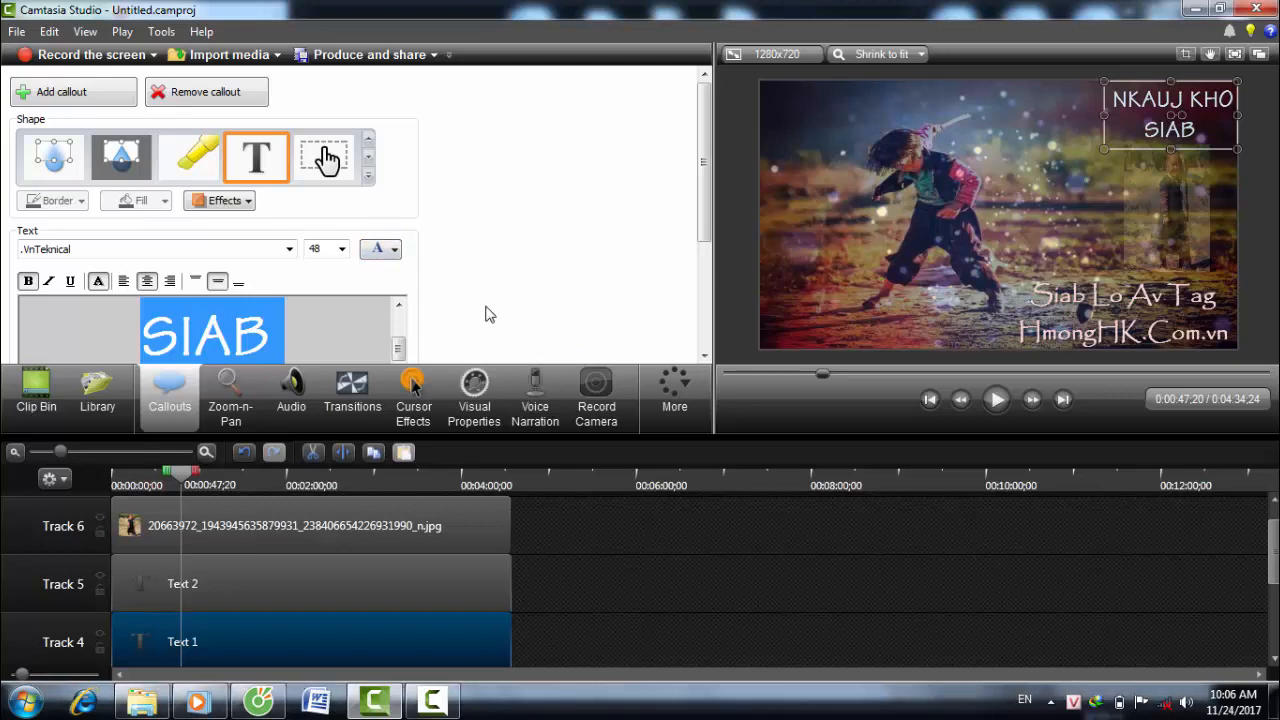
# Step: Play the finished composition from near the start of the timeline to review the titles, photo inset and particle overlay
pyautogui.click(562, 575)
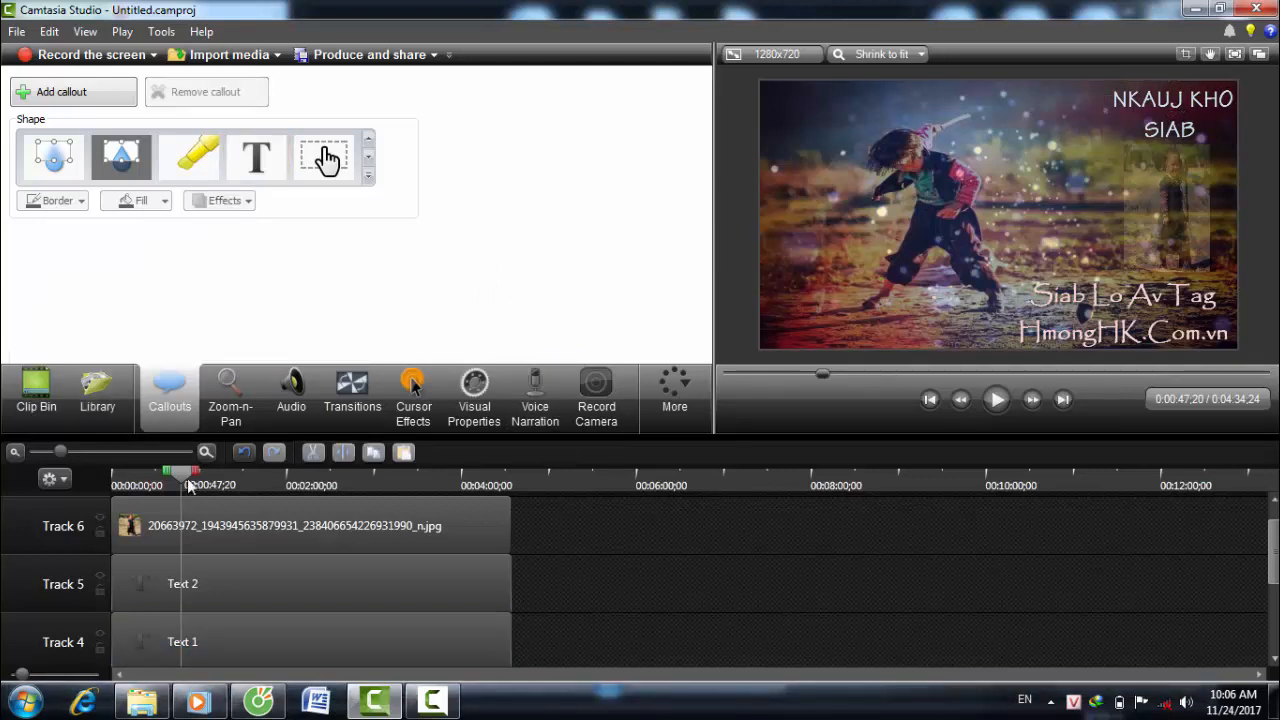
pyautogui.moveTo(189, 484); pyautogui.dragTo(120, 484)
pyautogui.moveTo(222, 708)
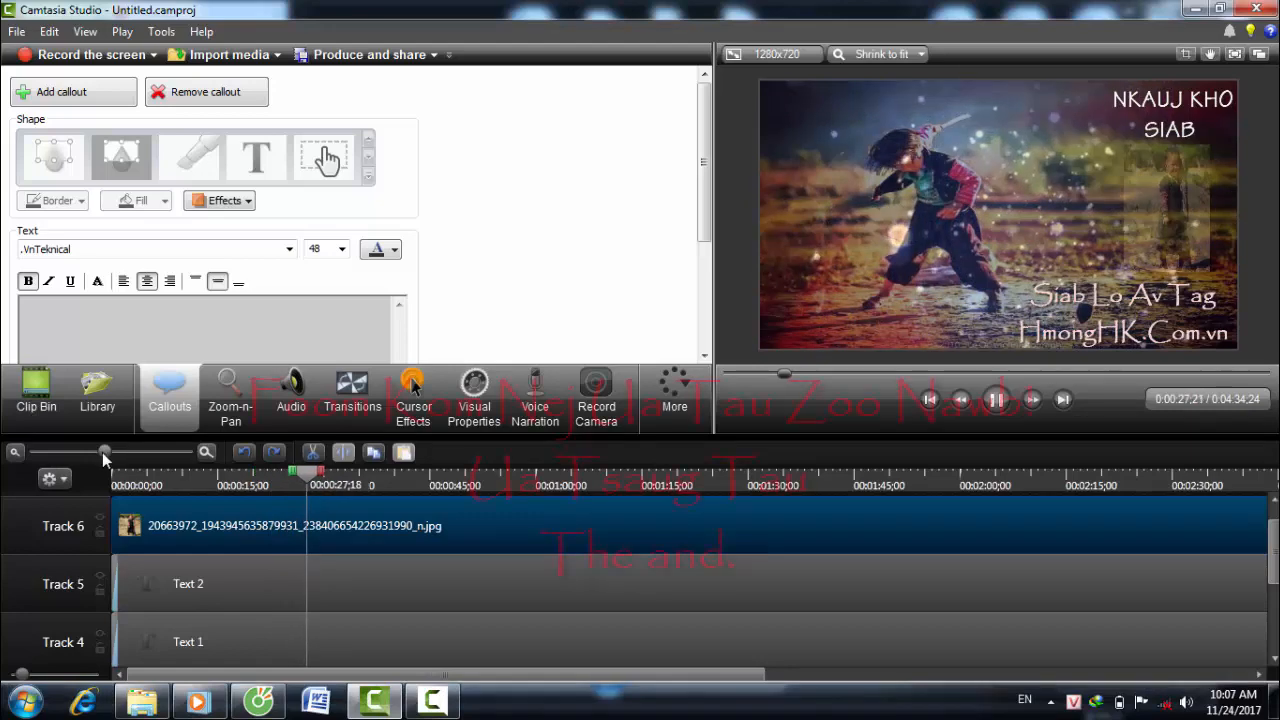
pyautogui.moveTo(80, 458); pyautogui.dragTo(52, 453)
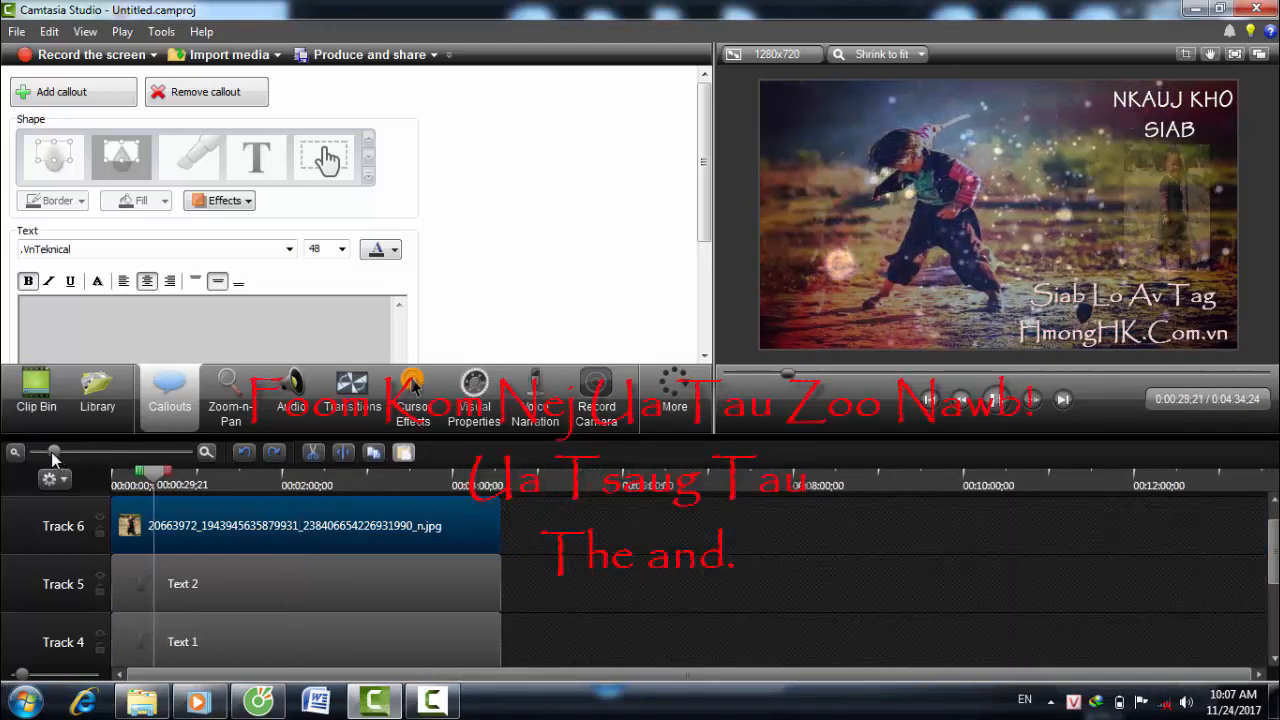